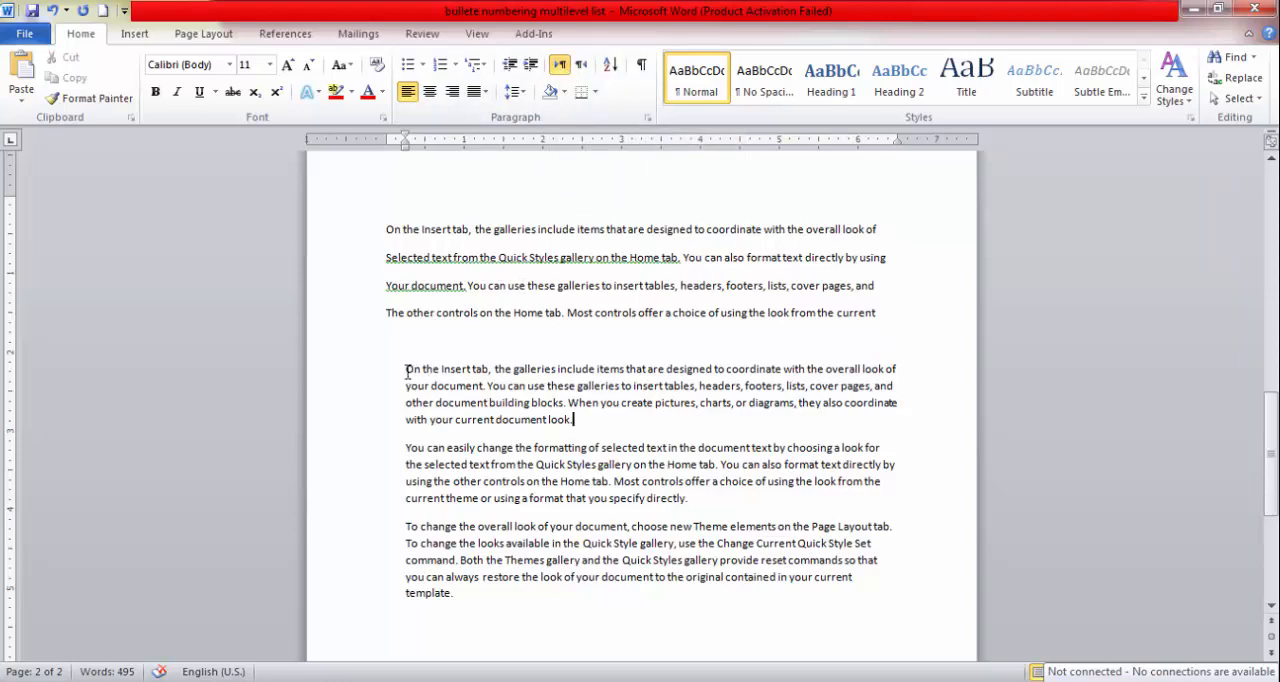
Set the first indented paragraph to right-to-left text direction and return it to left-to-right.
drag(407, 370, 576, 415)
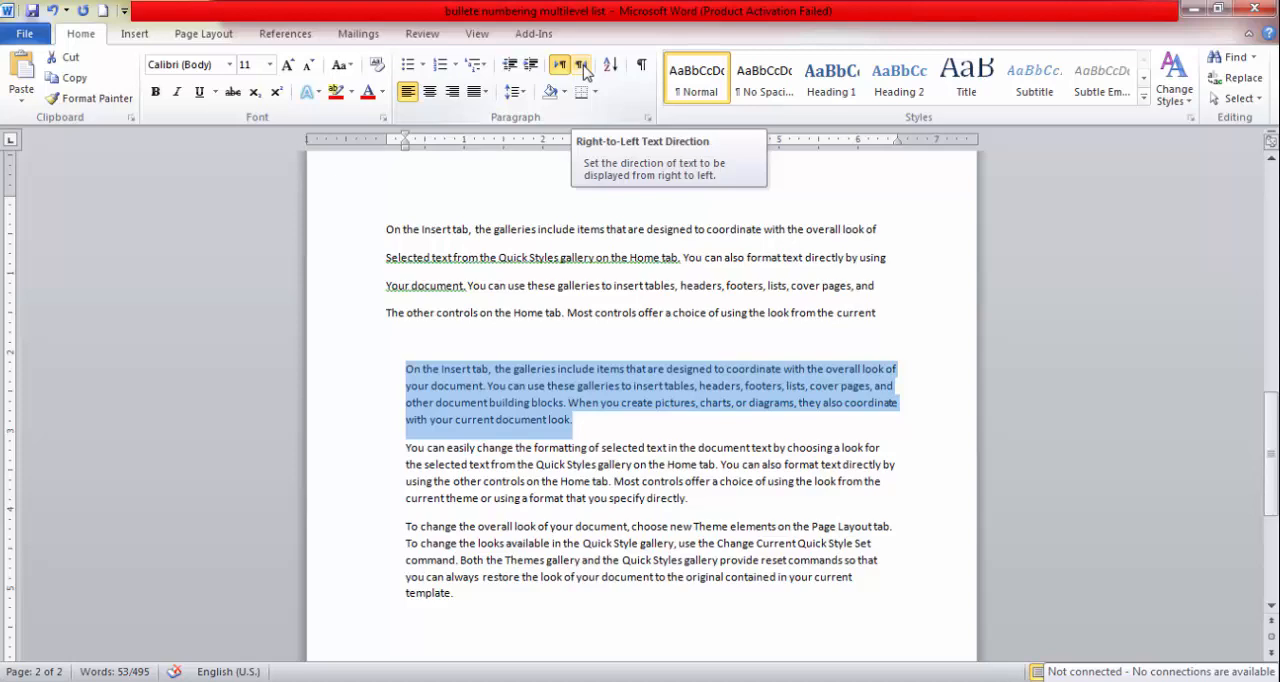
click(577, 422)
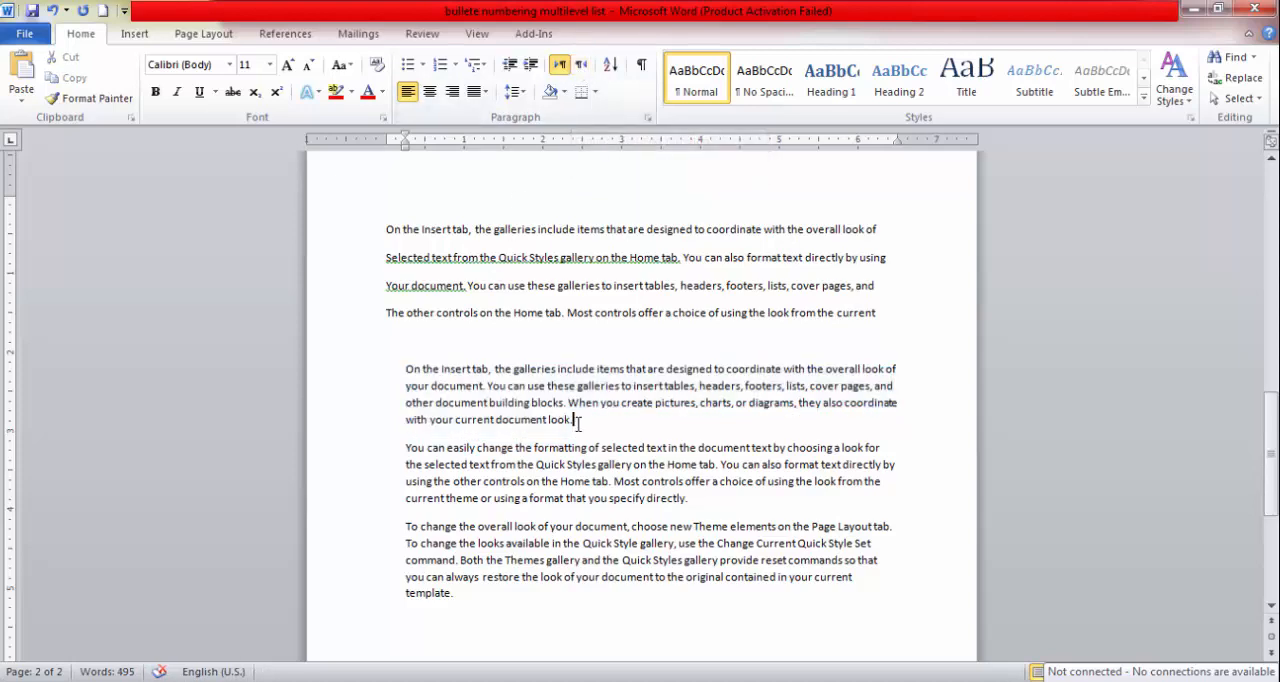
drag(577, 422, 406, 367)
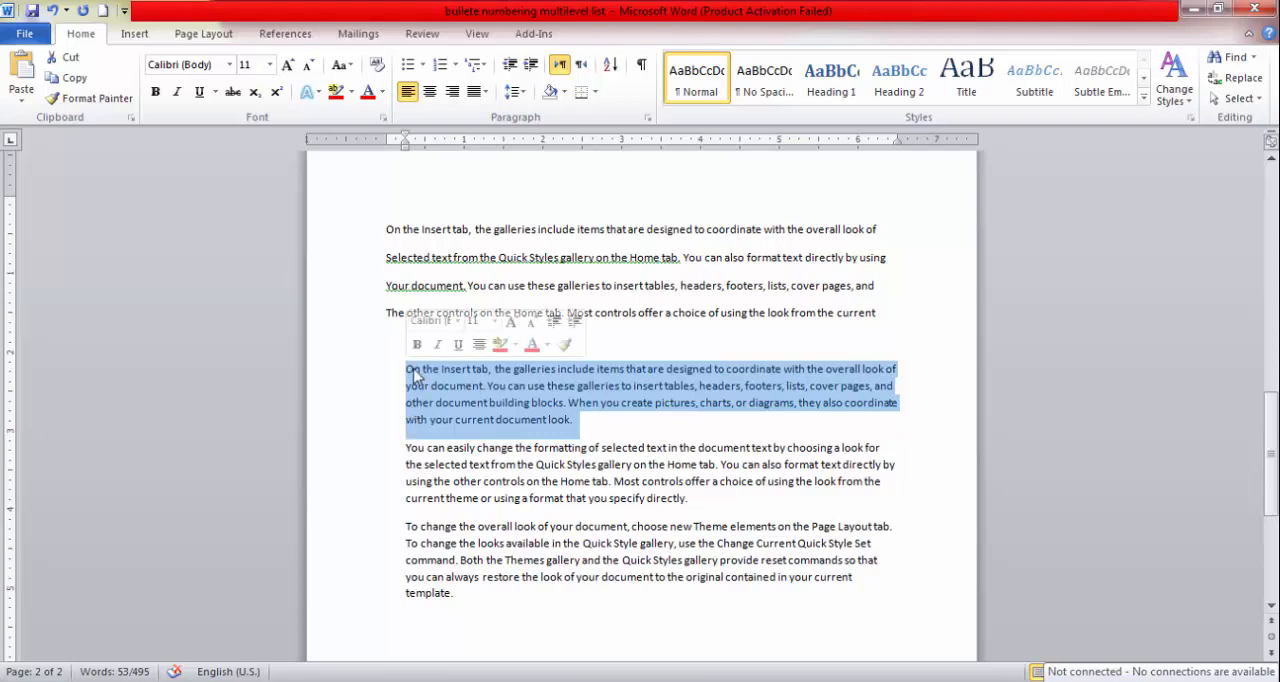
click(583, 66)
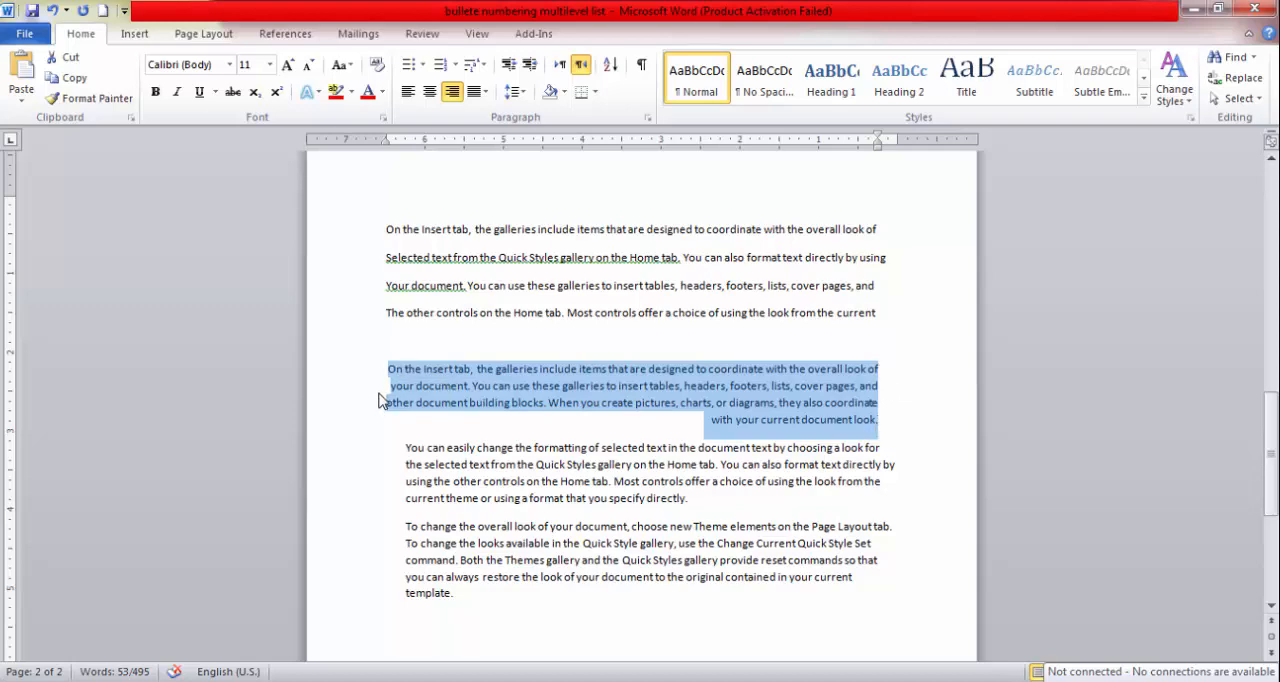
click(561, 66)
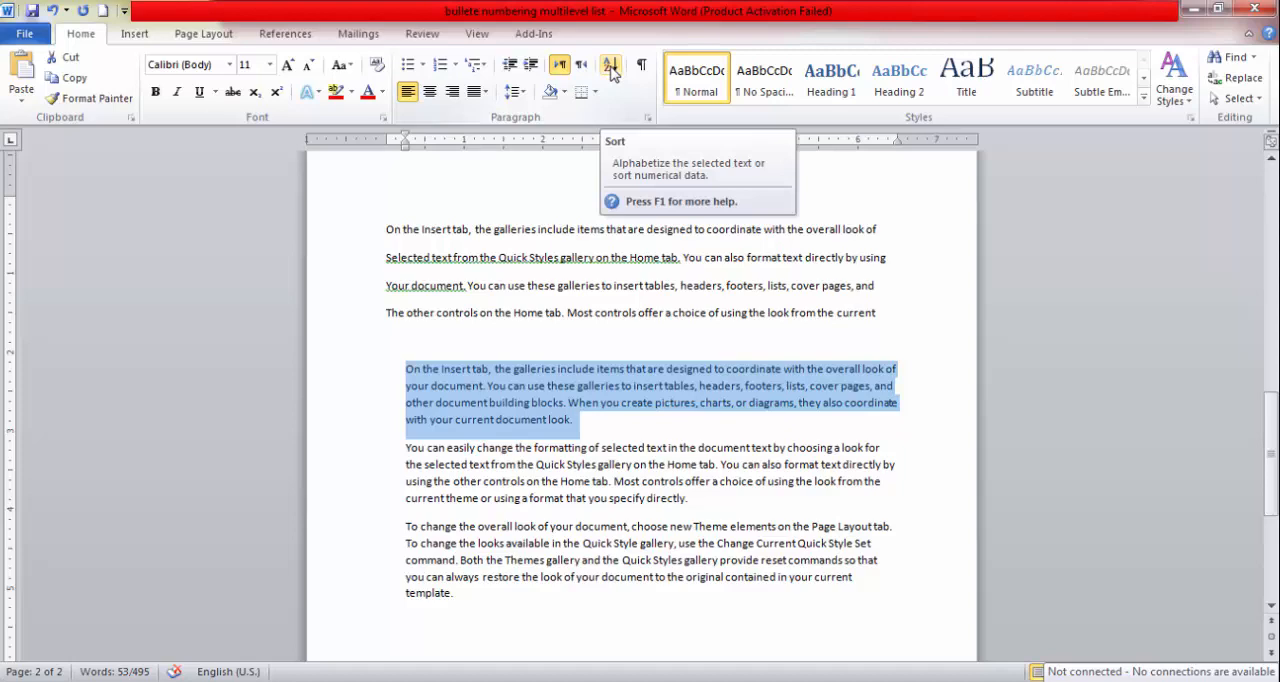
Sort the four separate lines above the indented paragraphs by paragraph text in descending order.
click(385, 229)
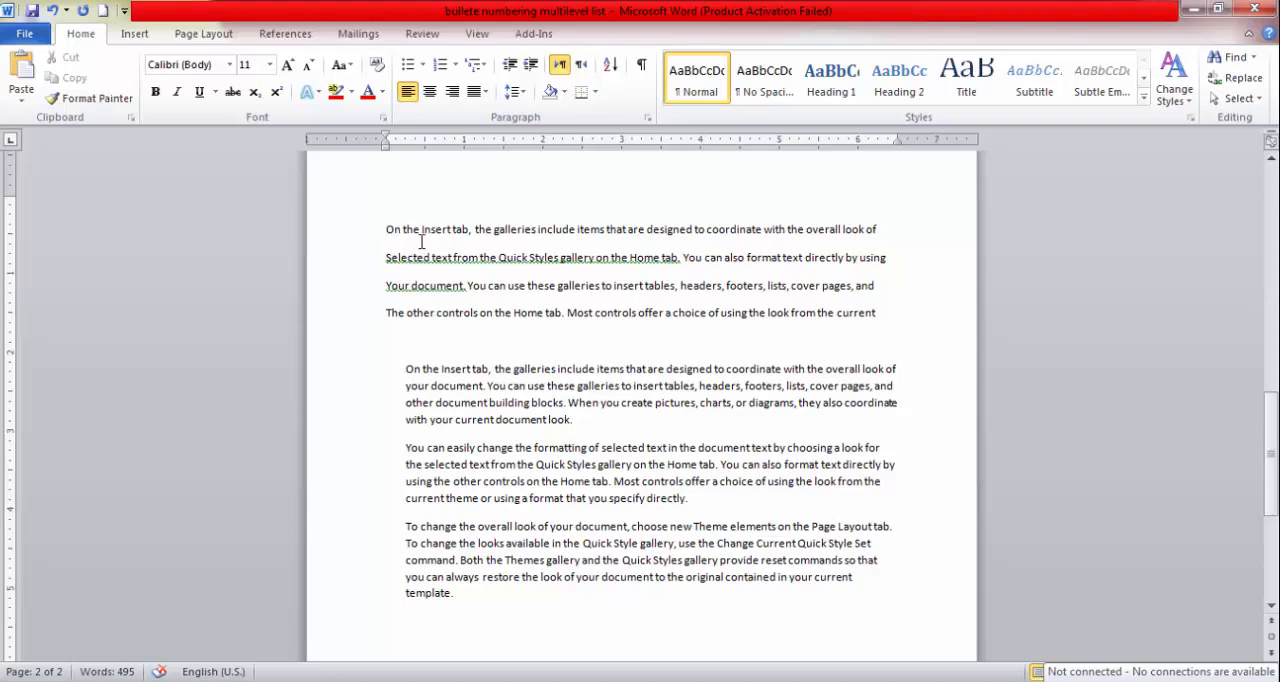
drag(386, 230, 886, 313)
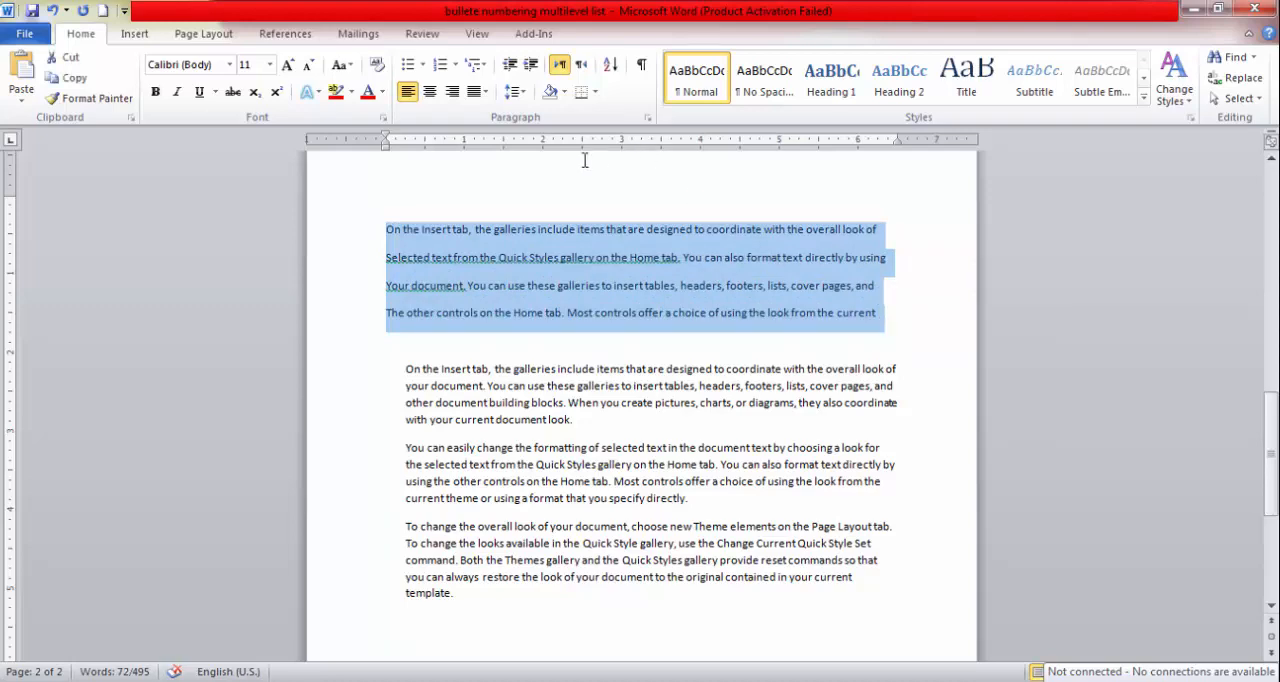
click(612, 66)
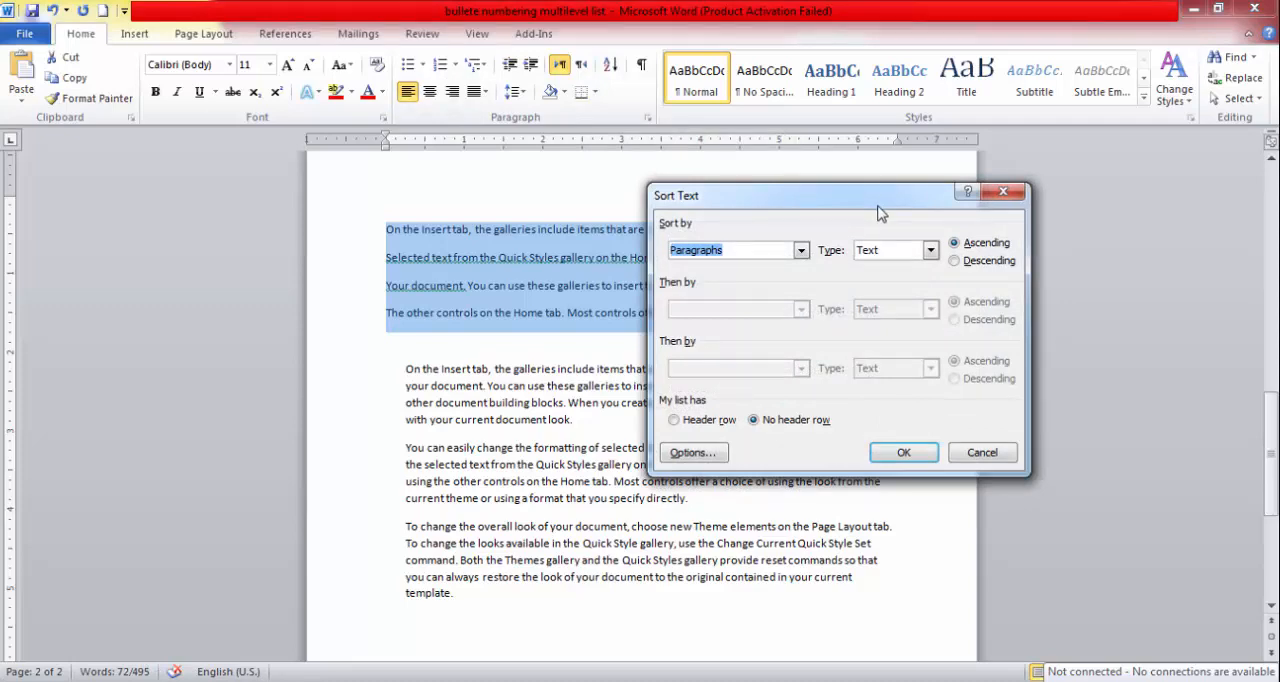
drag(877, 205, 923, 184)
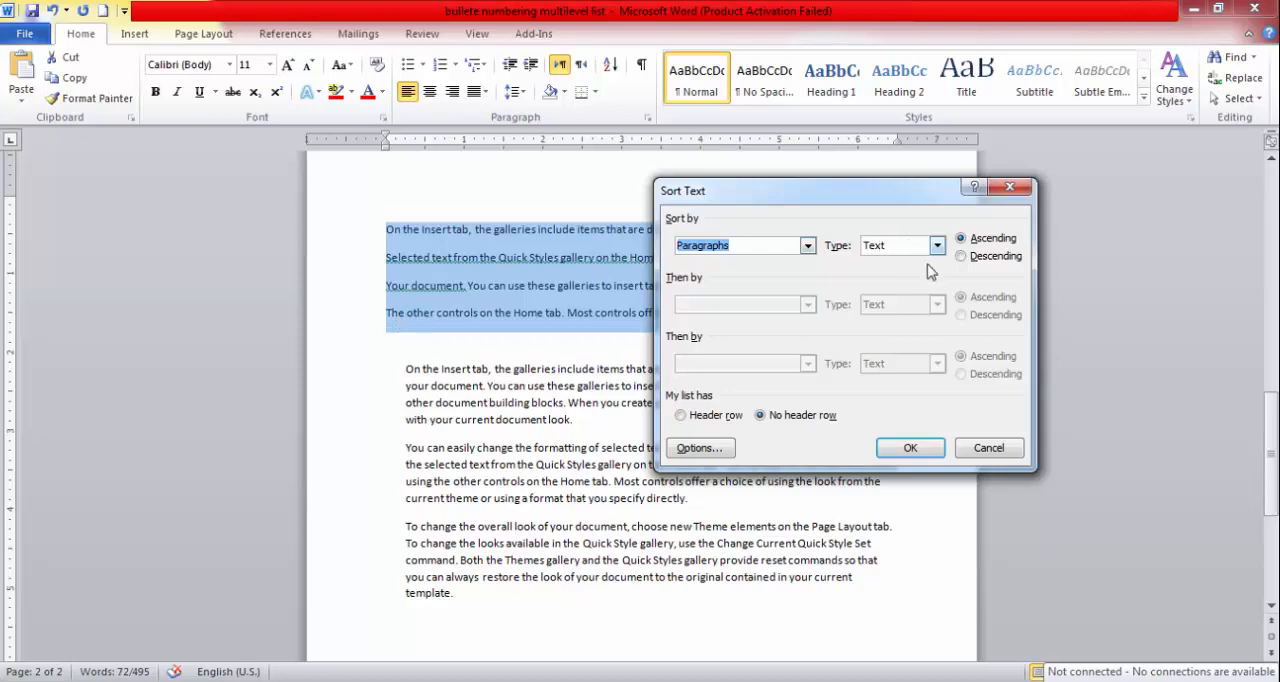
click(962, 258)
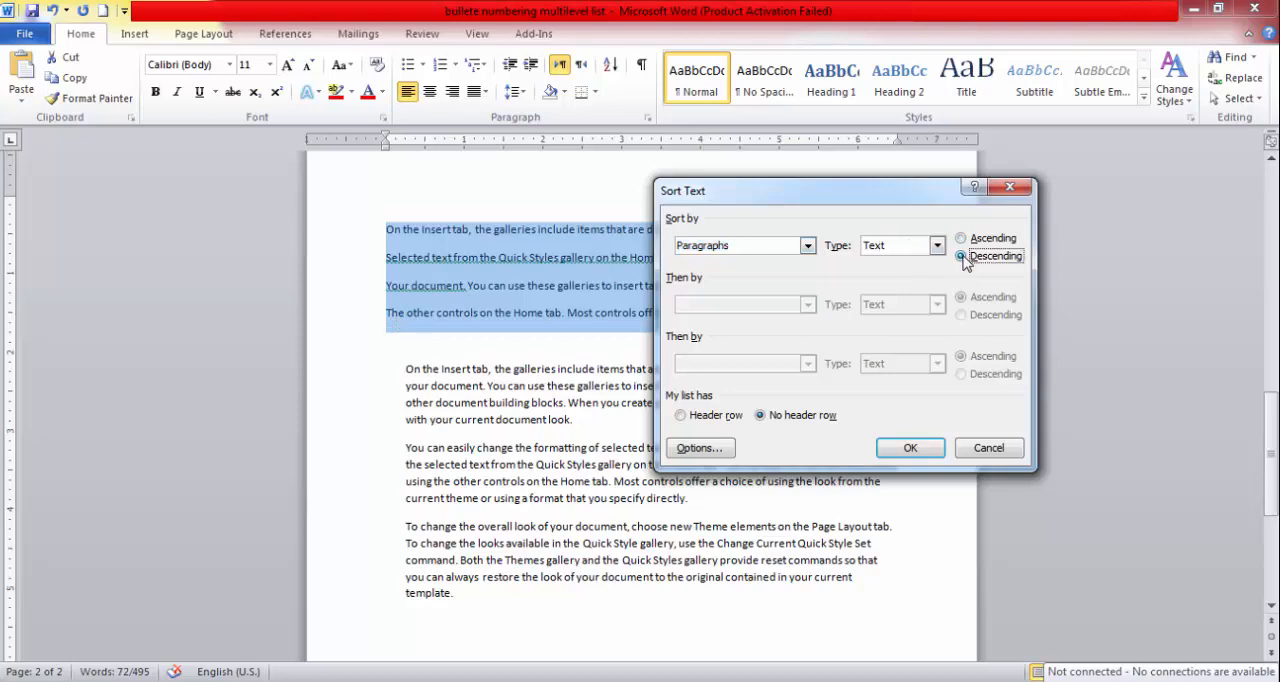
click(912, 447)
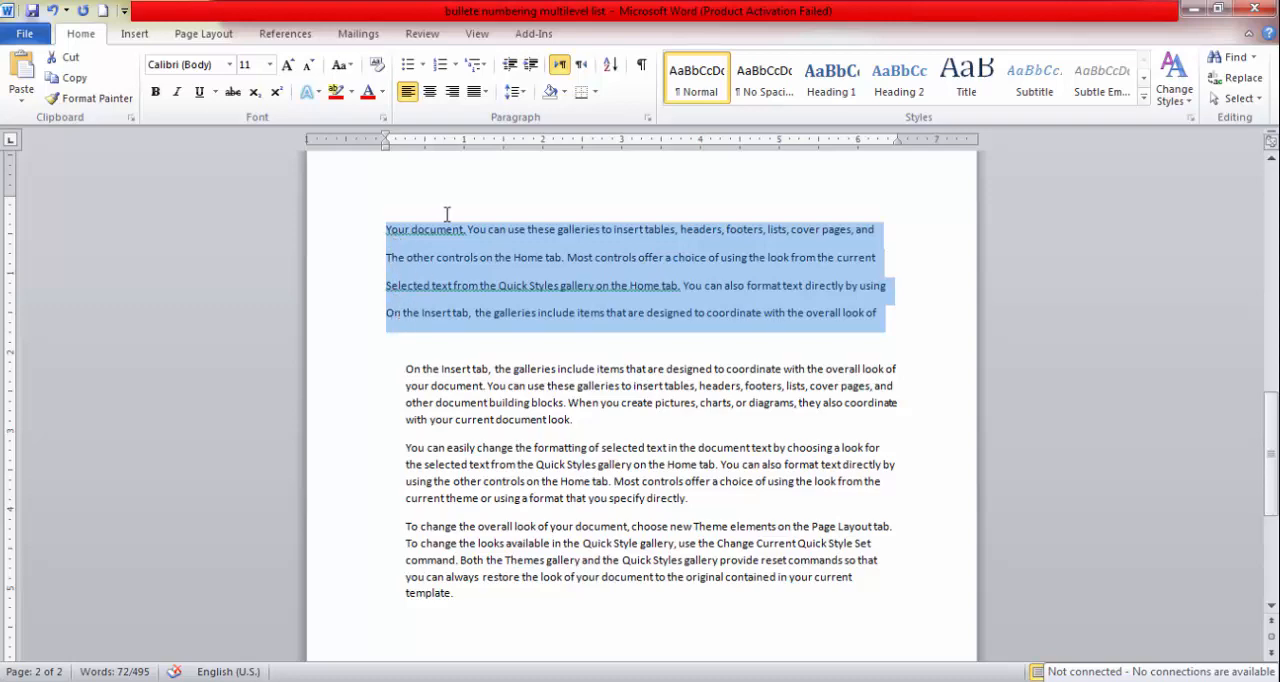
Re-sort the same four lines by paragraph text in ascending order.
click(612, 66)
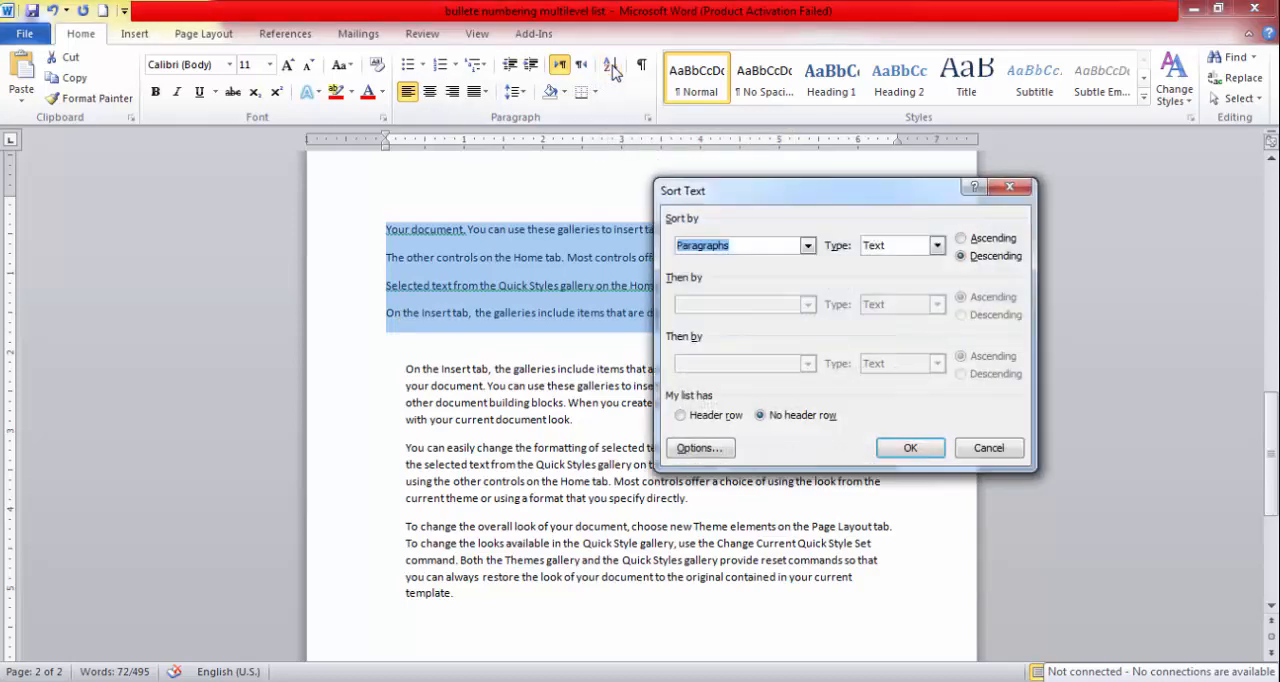
click(972, 241)
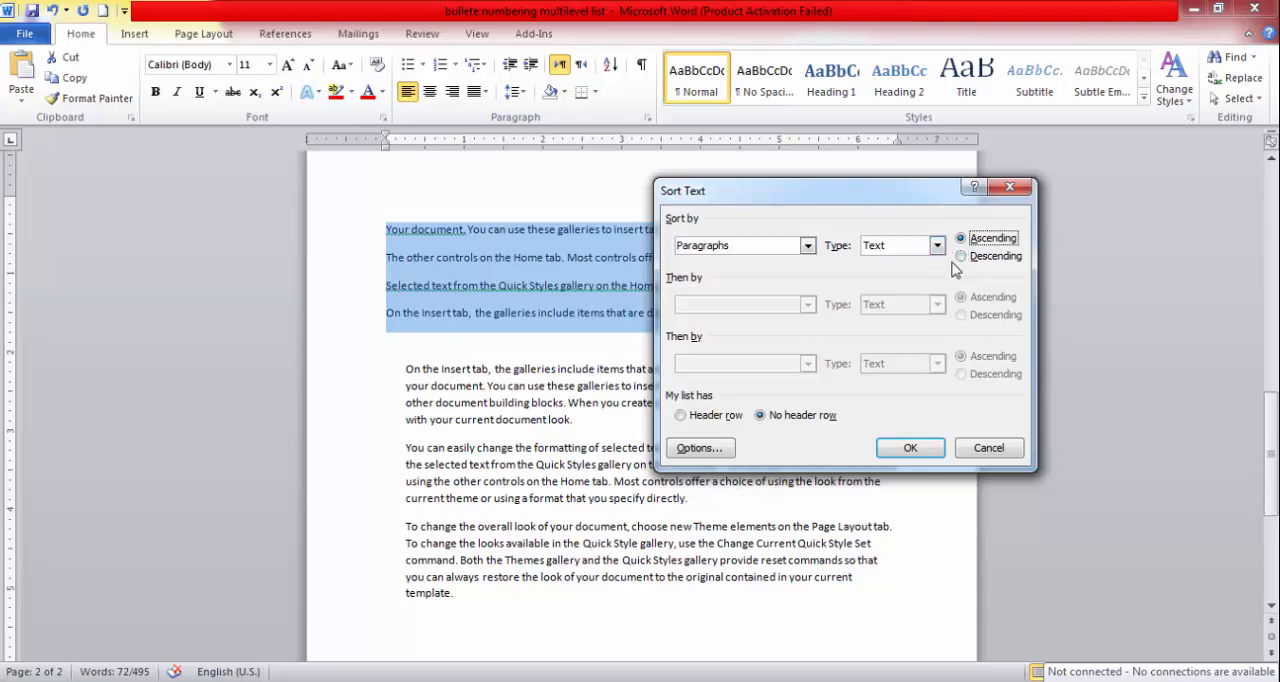
click(911, 448)
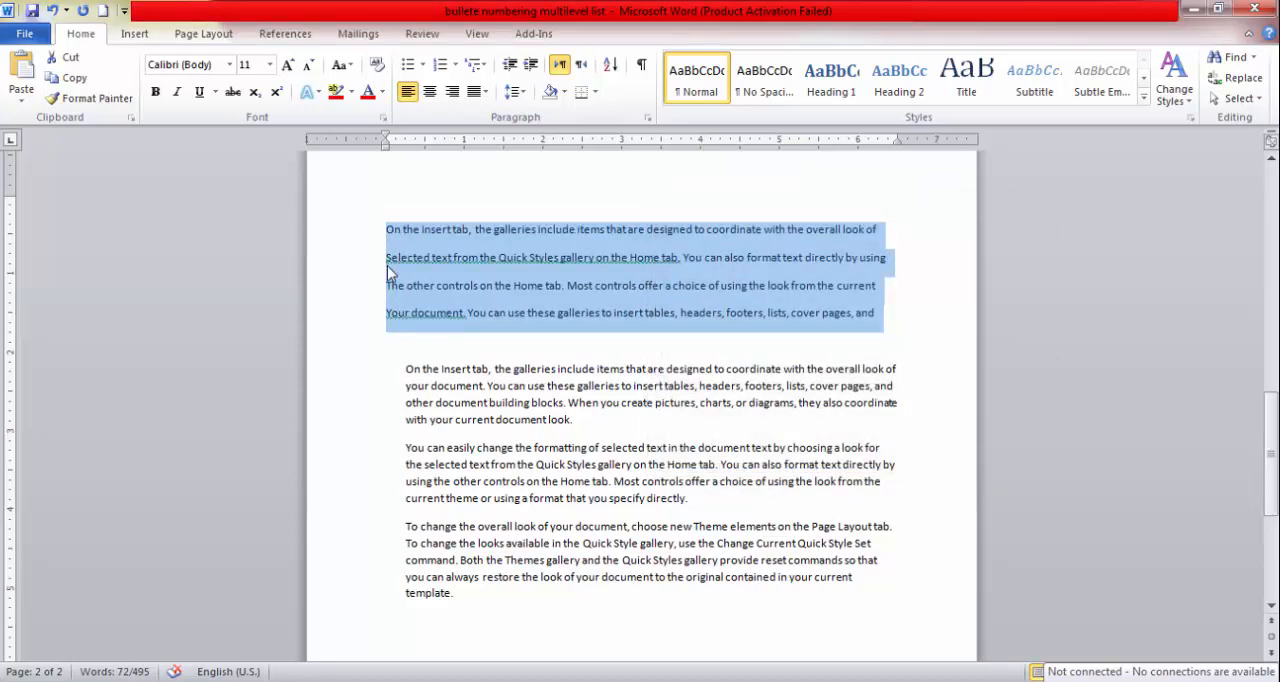
Prefix the four sorted lines with the letters A, C, D and E, each followed by a space.
click(387, 229)
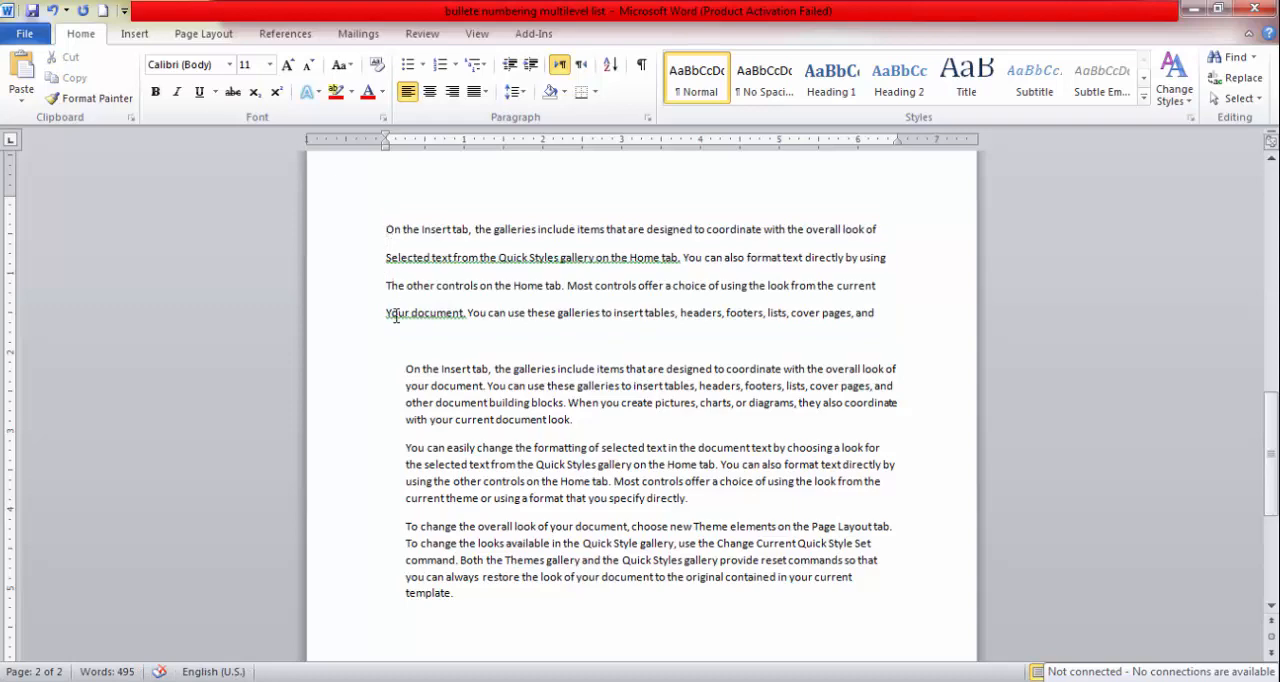
text(1)
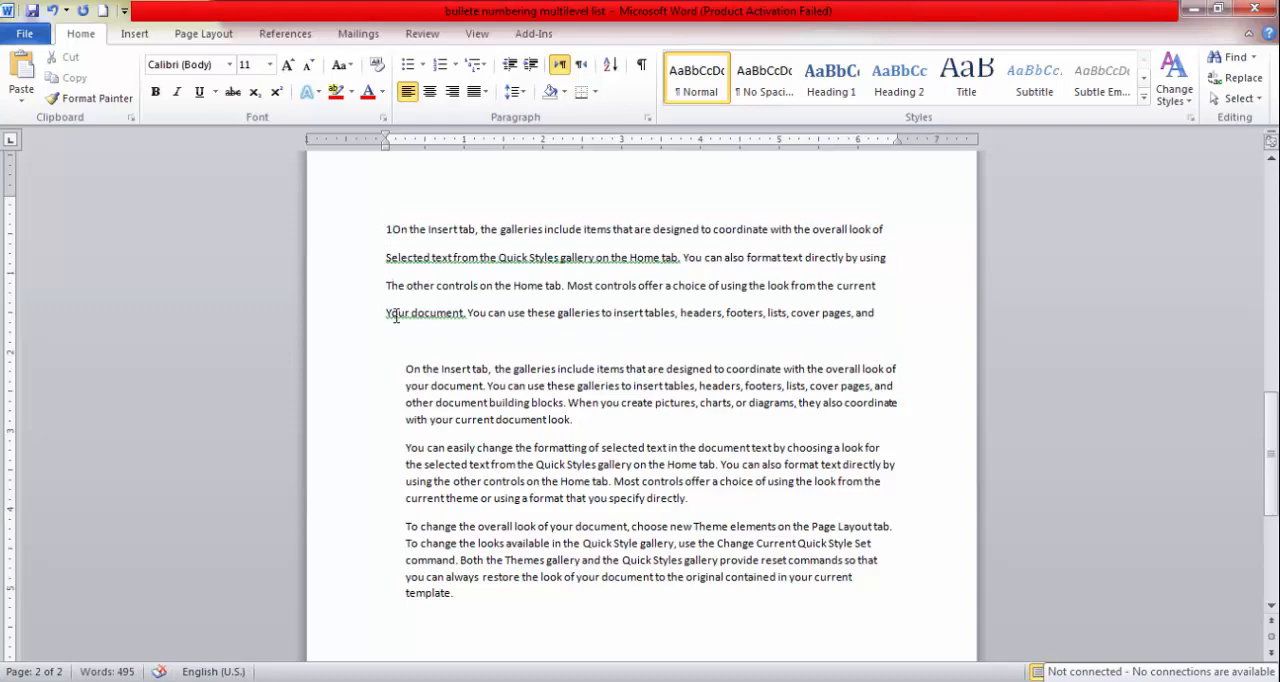
key(BackSpace)
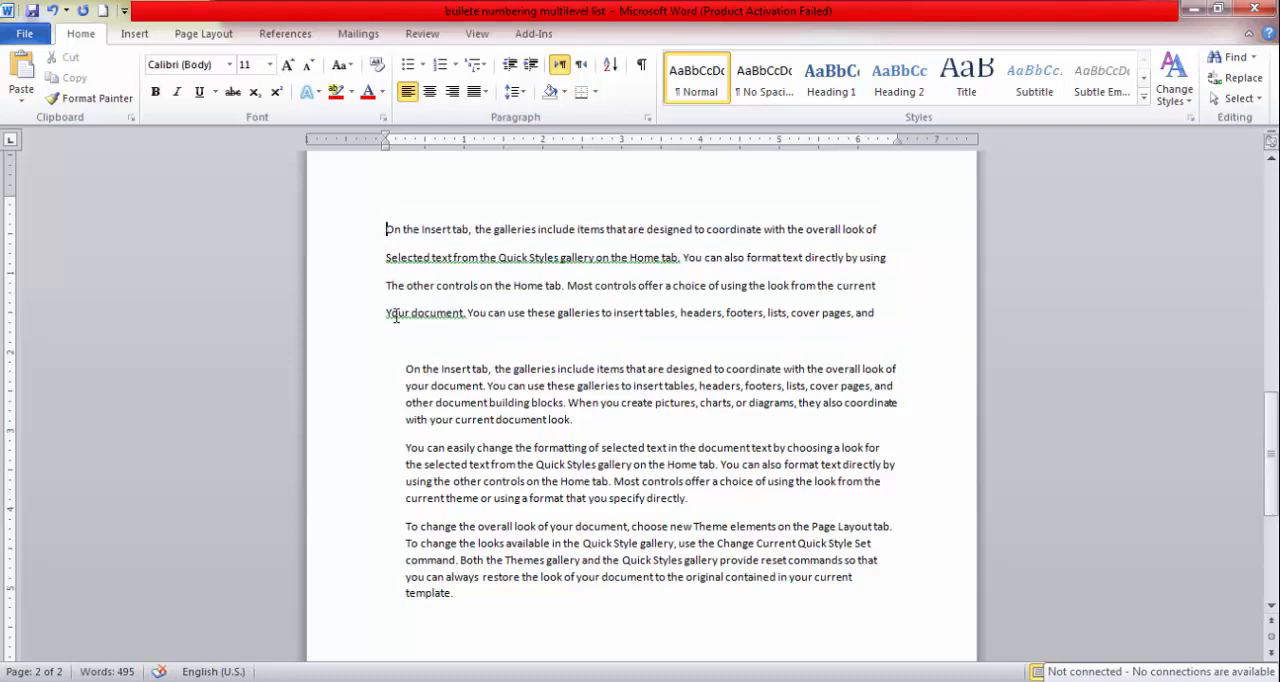
text(A )
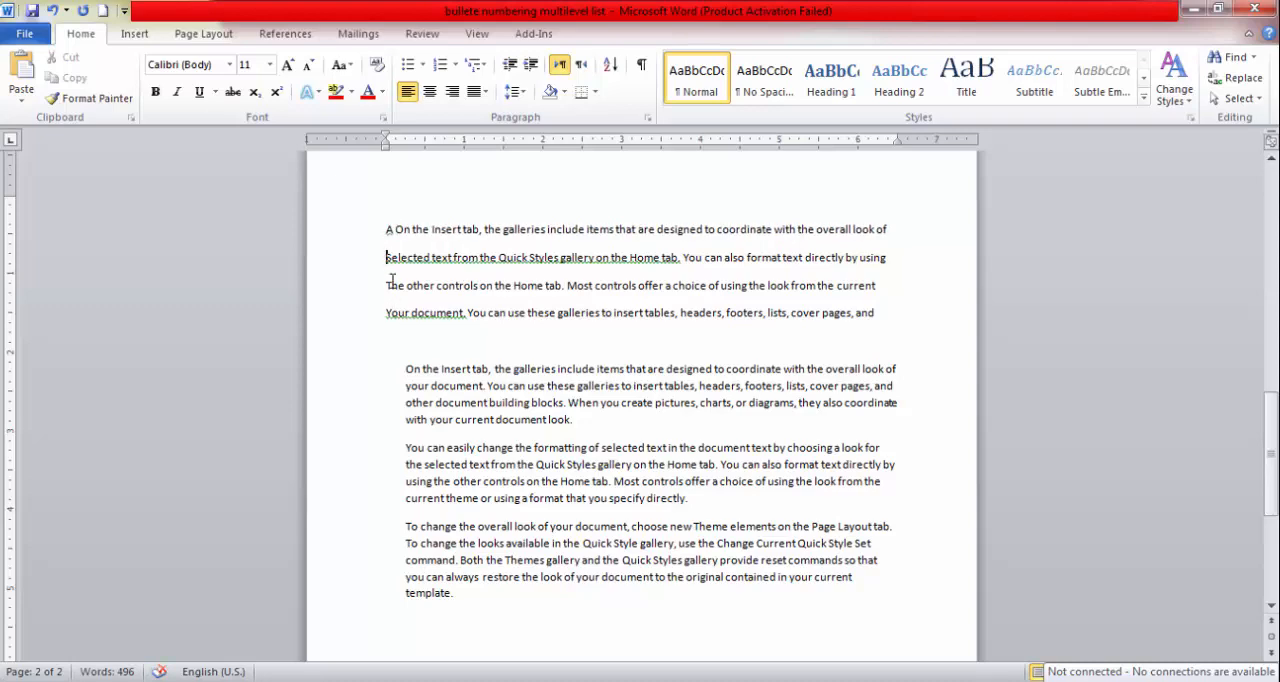
text(C)
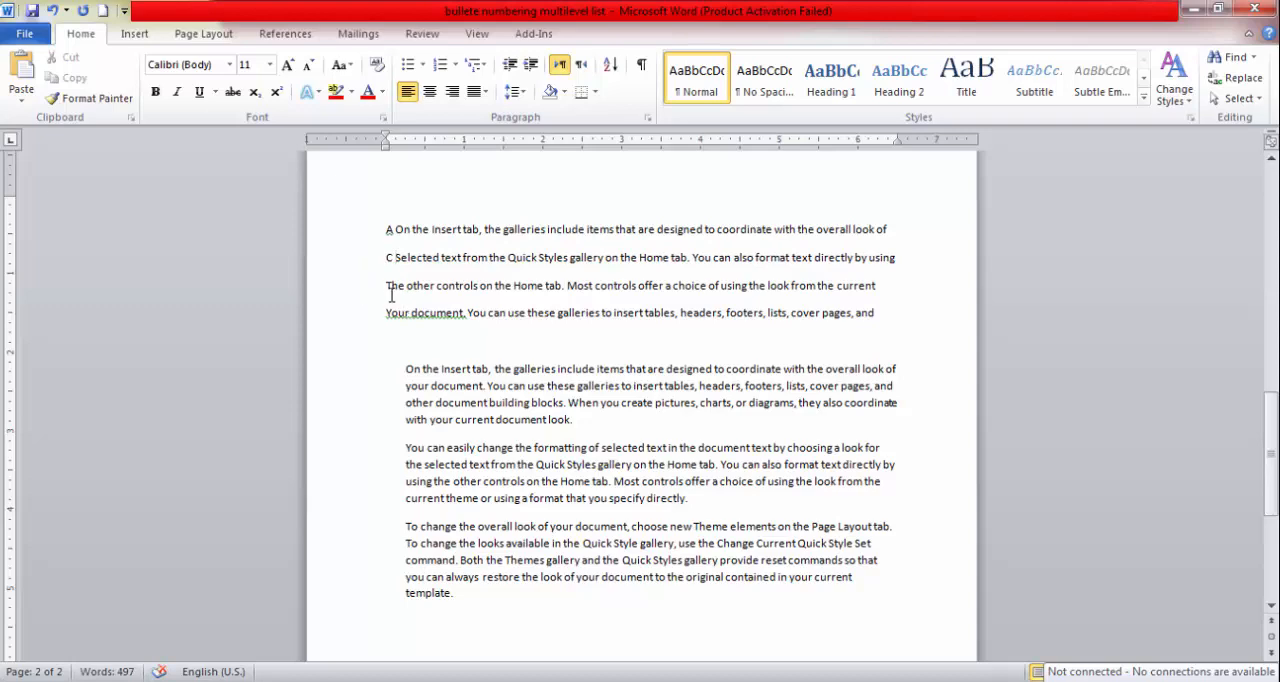
click(389, 300)
text(D)
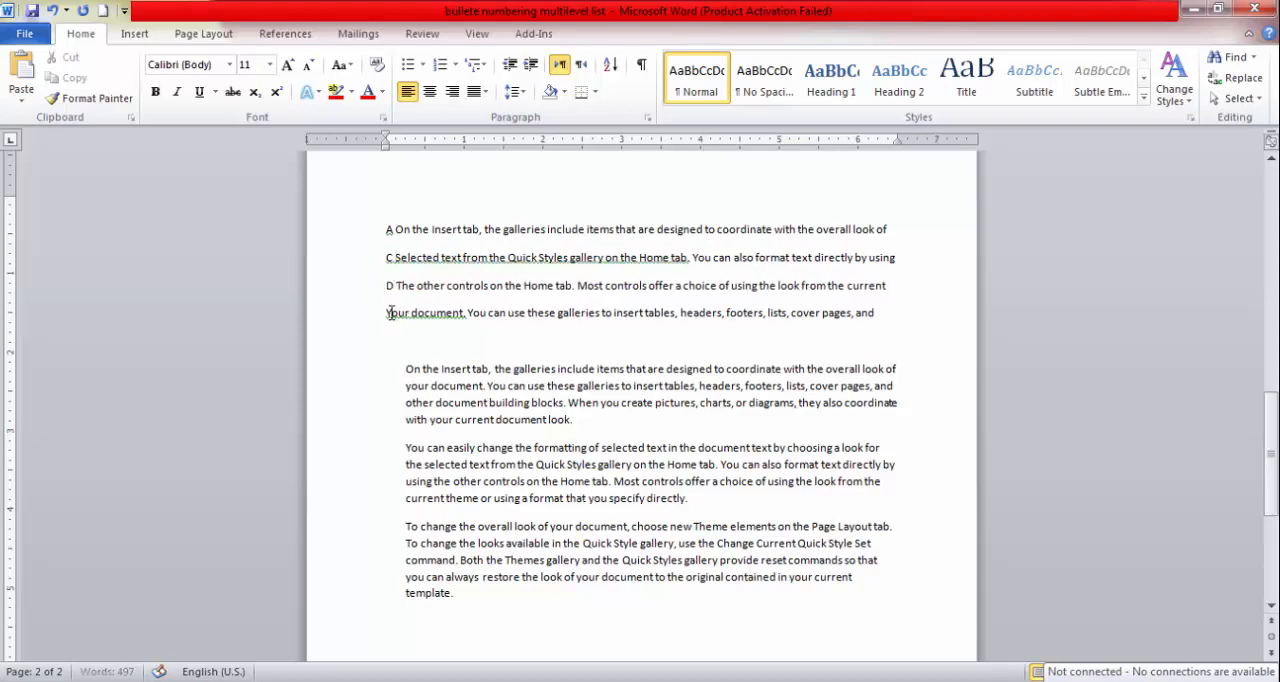
click(381, 312)
text(E)
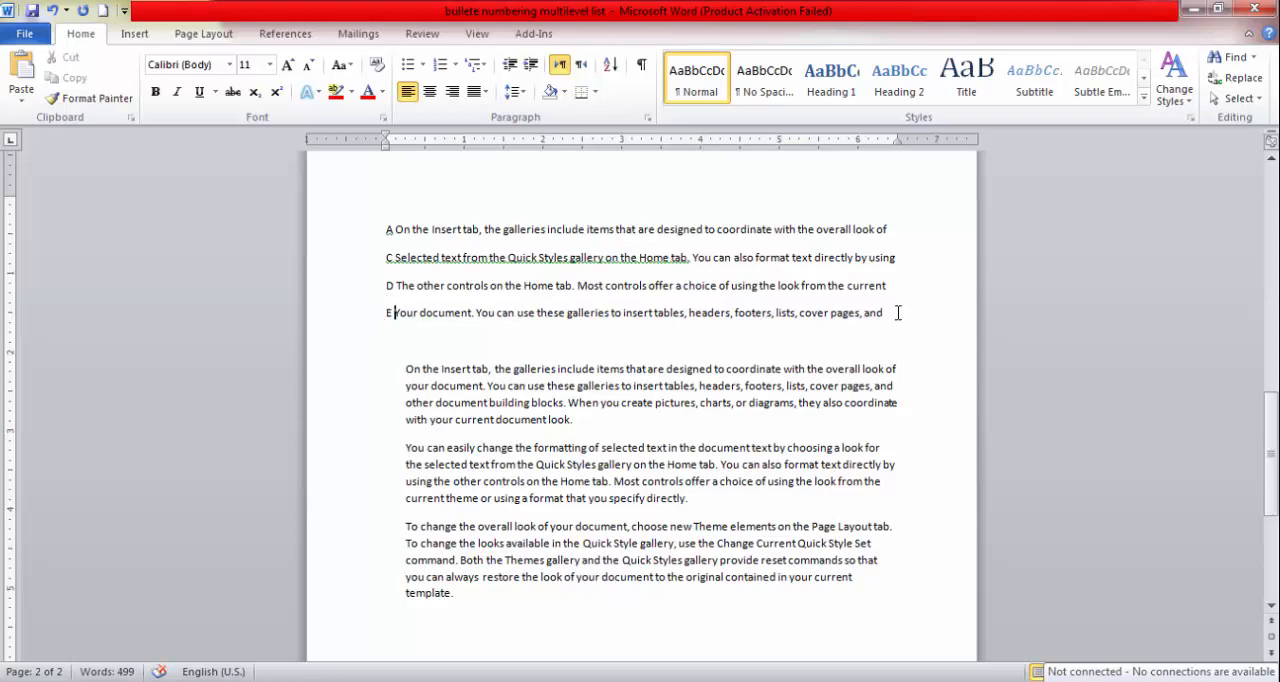
Sort the four lettered lines by paragraph text in descending order.
drag(898, 313, 379, 232)
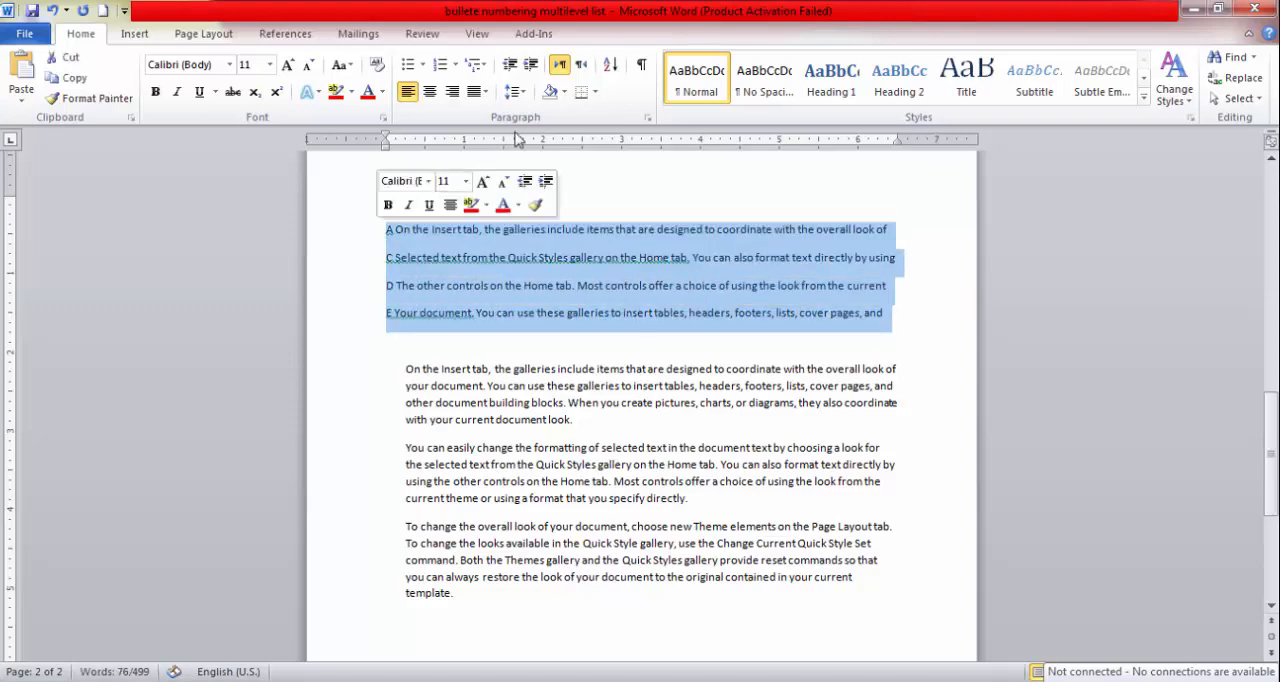
click(611, 66)
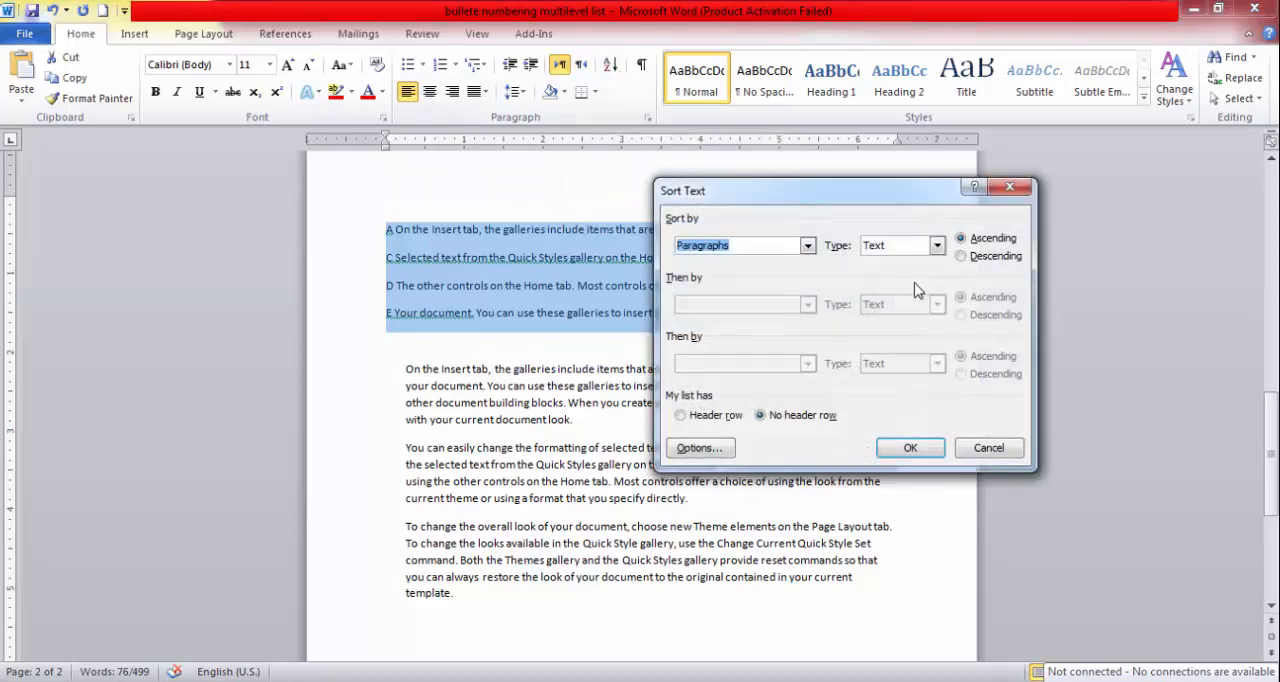
click(969, 257)
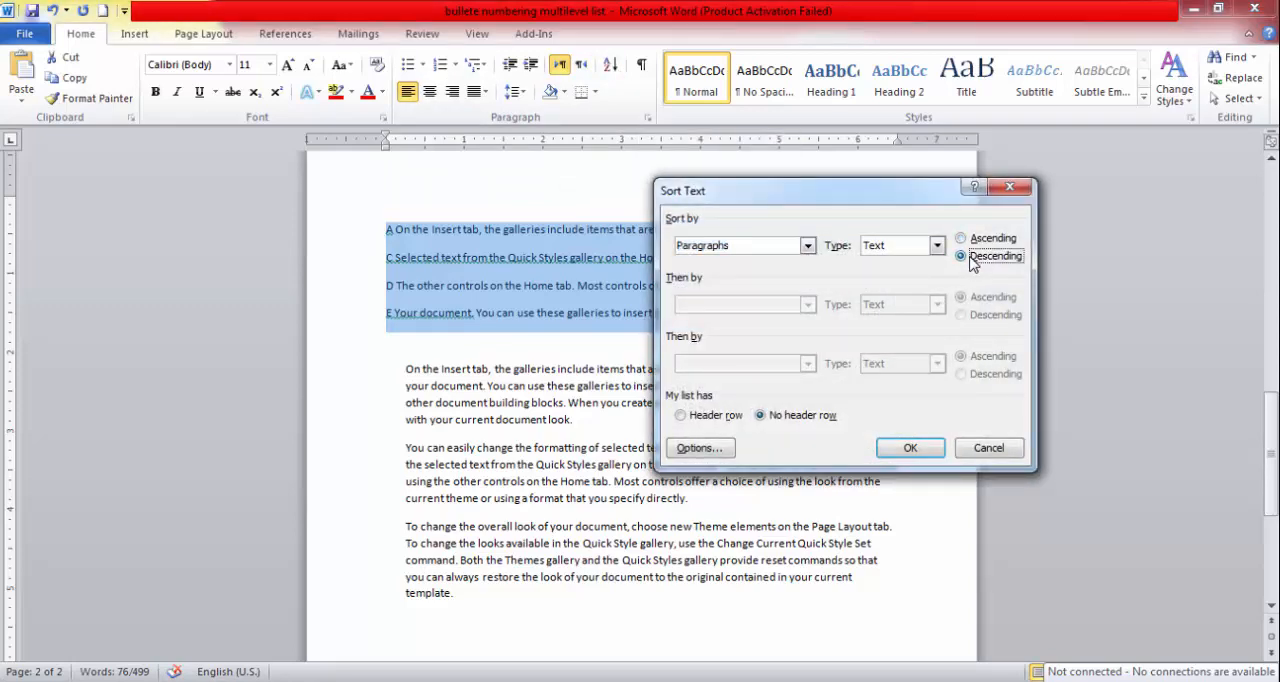
click(910, 449)
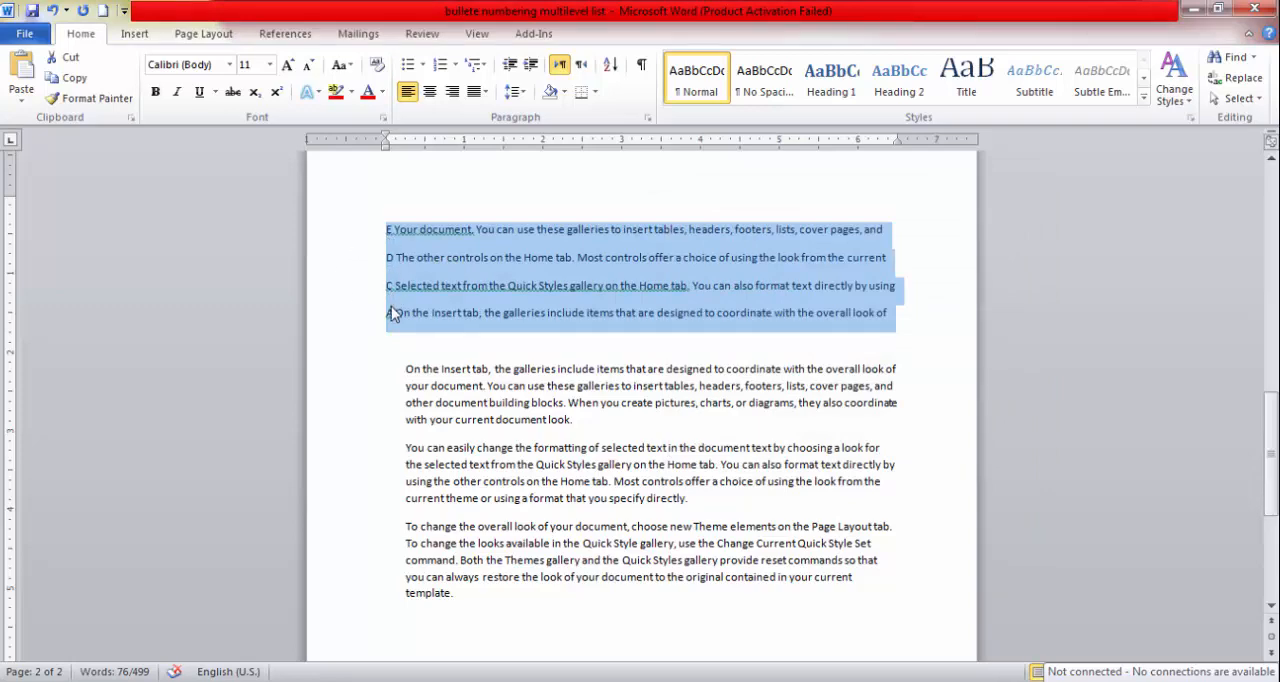
Sort the four lettered lines back into ascending order.
click(611, 66)
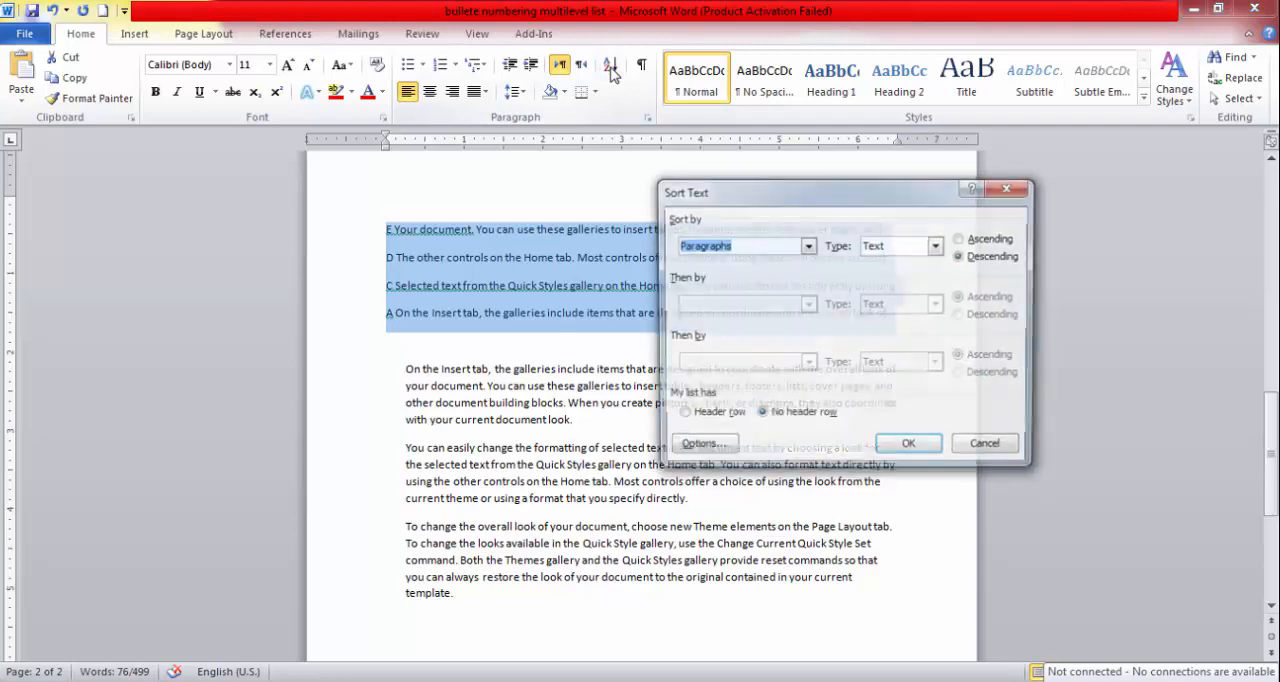
click(962, 239)
click(914, 446)
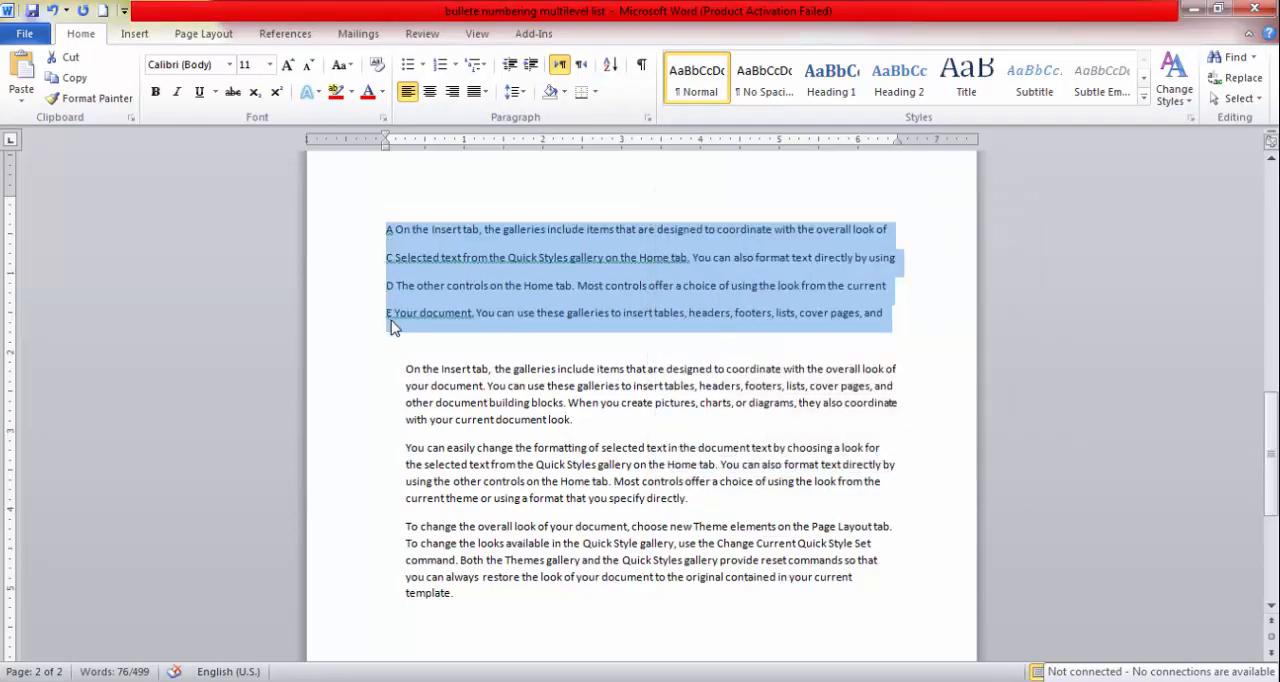
Replace the letters A, C, D and E at the line starts with the numbers 1, 2, 3 and 4.
click(387, 258)
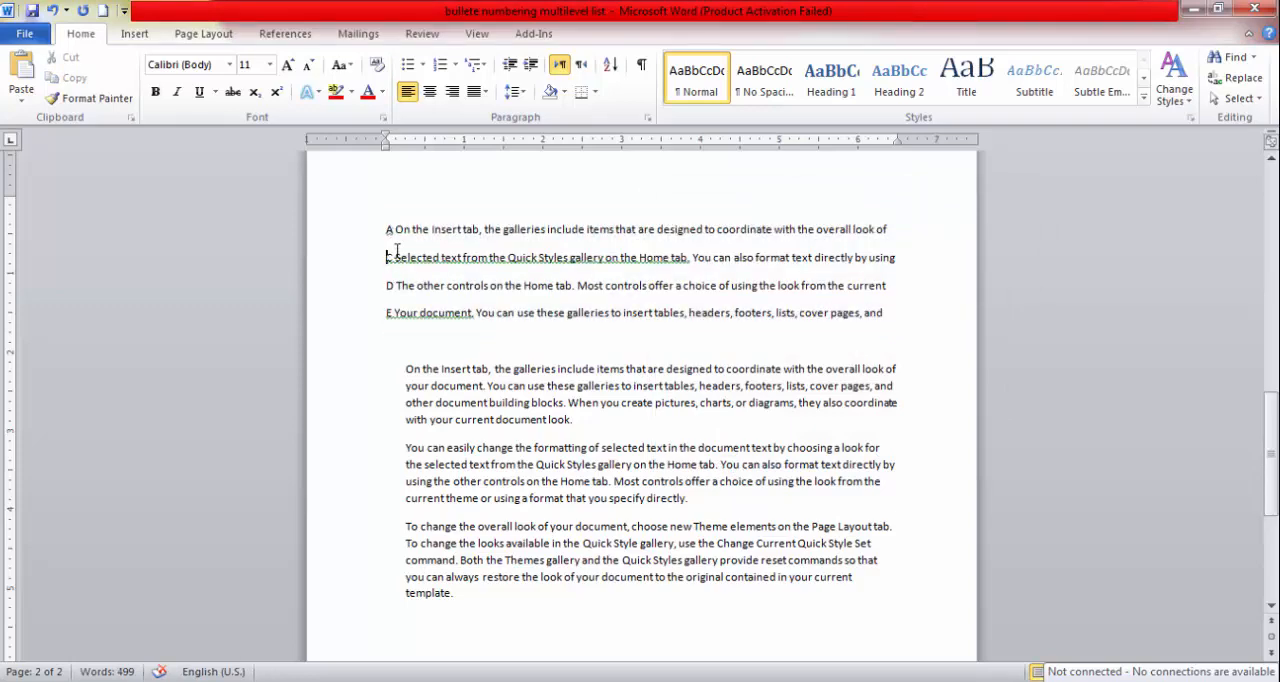
drag(387, 229, 394, 229)
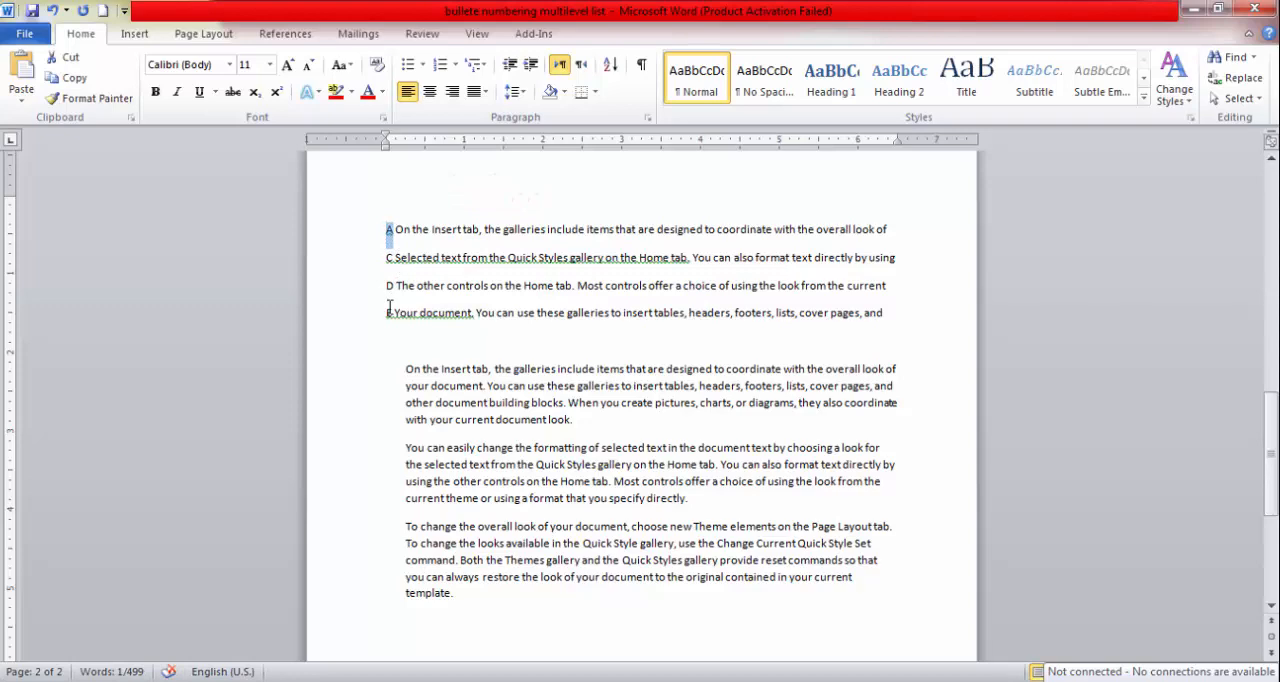
text(1)
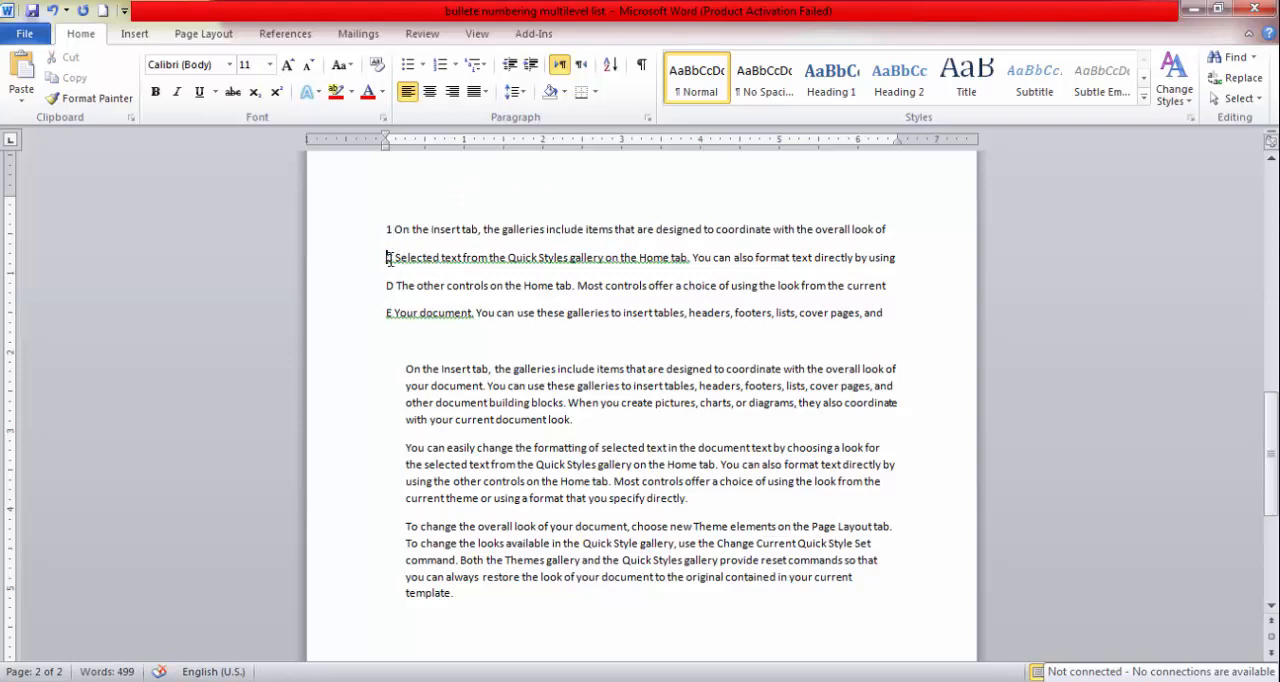
drag(387, 258, 395, 285)
text(2)
text(3)
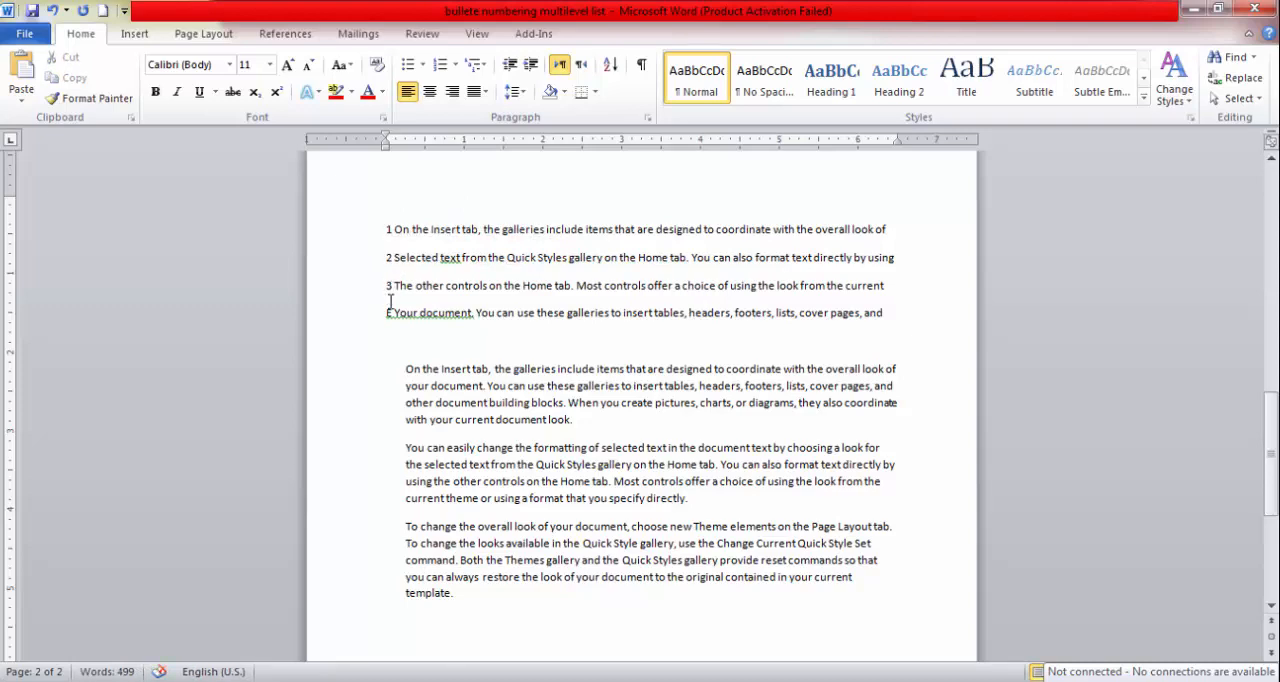
drag(387, 313, 395, 313)
text(4)
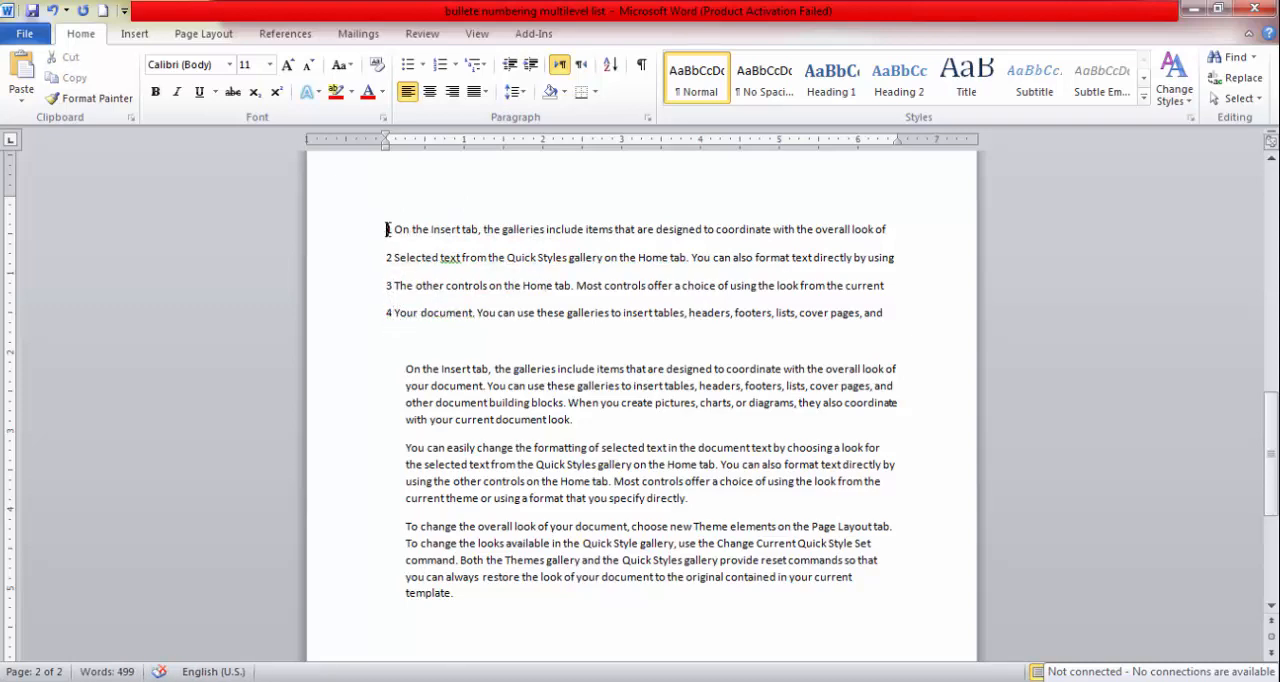
Sort the four numbered lines by paragraph text in descending order.
drag(387, 229, 884, 318)
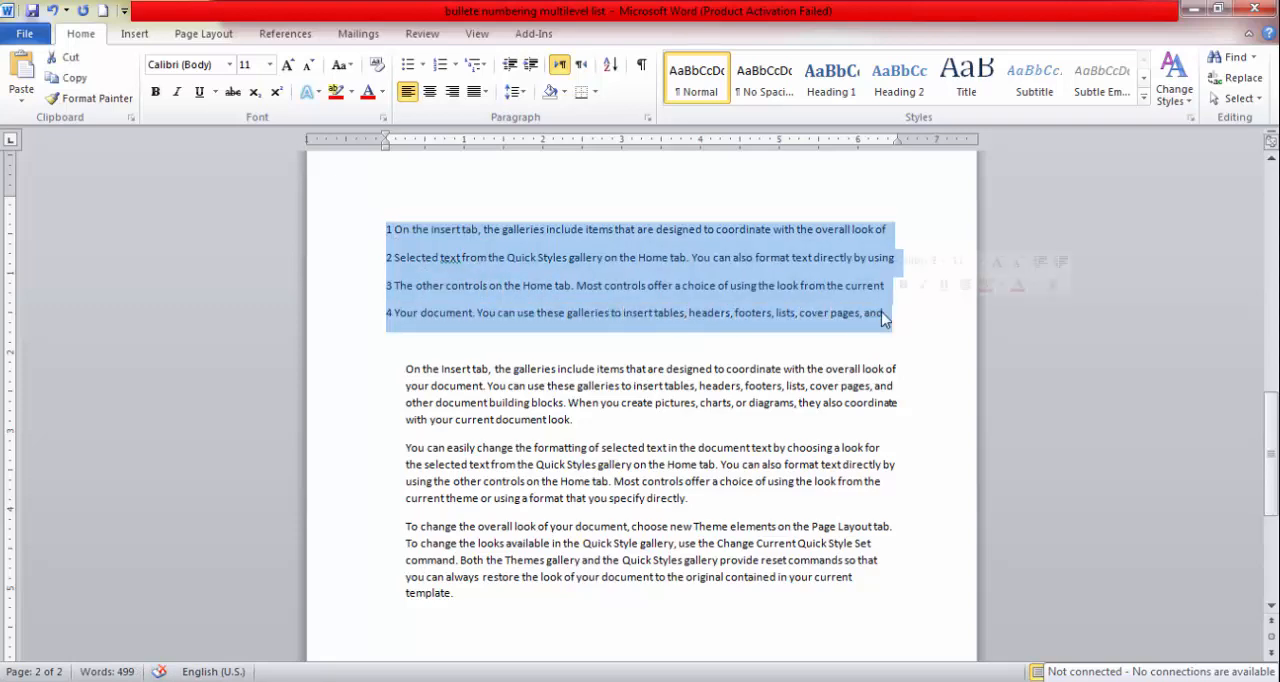
click(609, 67)
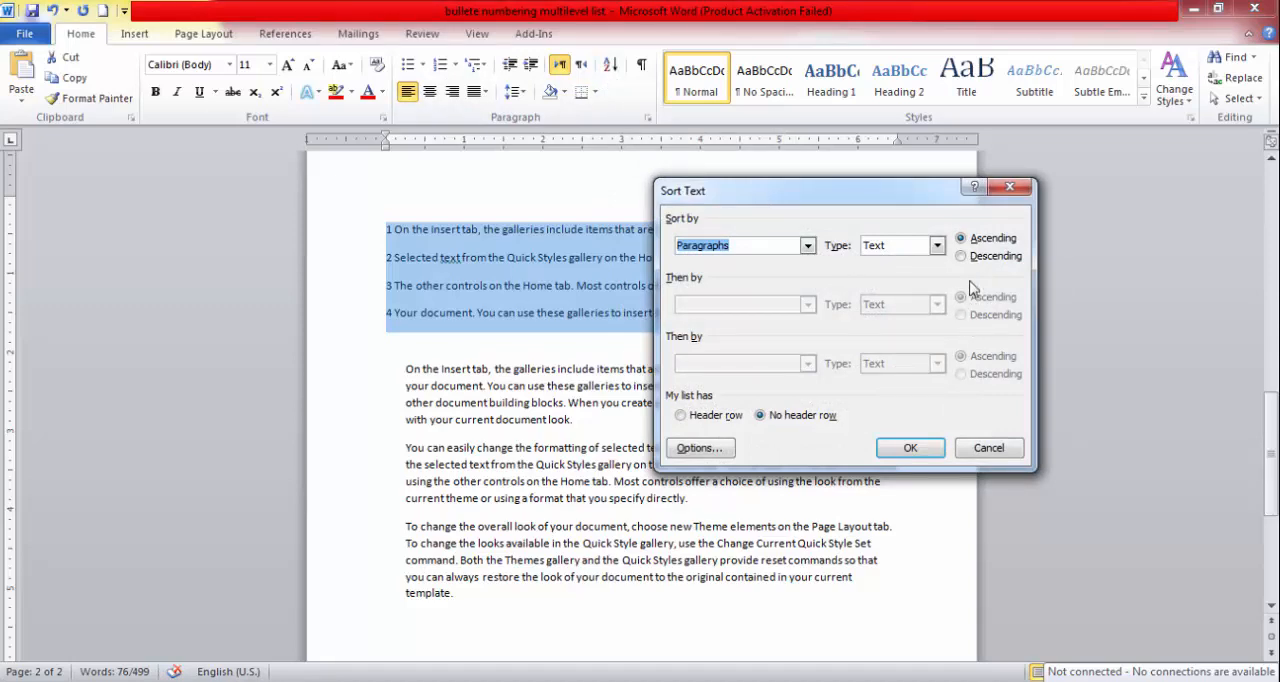
drag(923, 201, 939, 205)
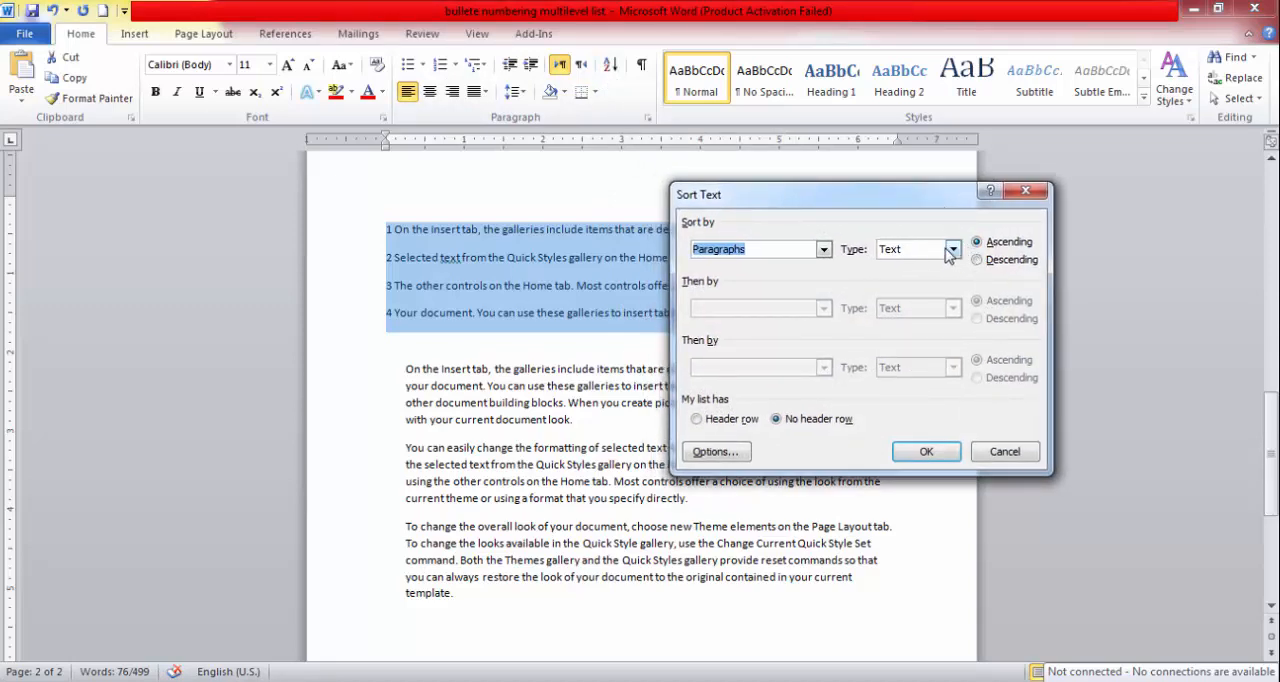
click(977, 260)
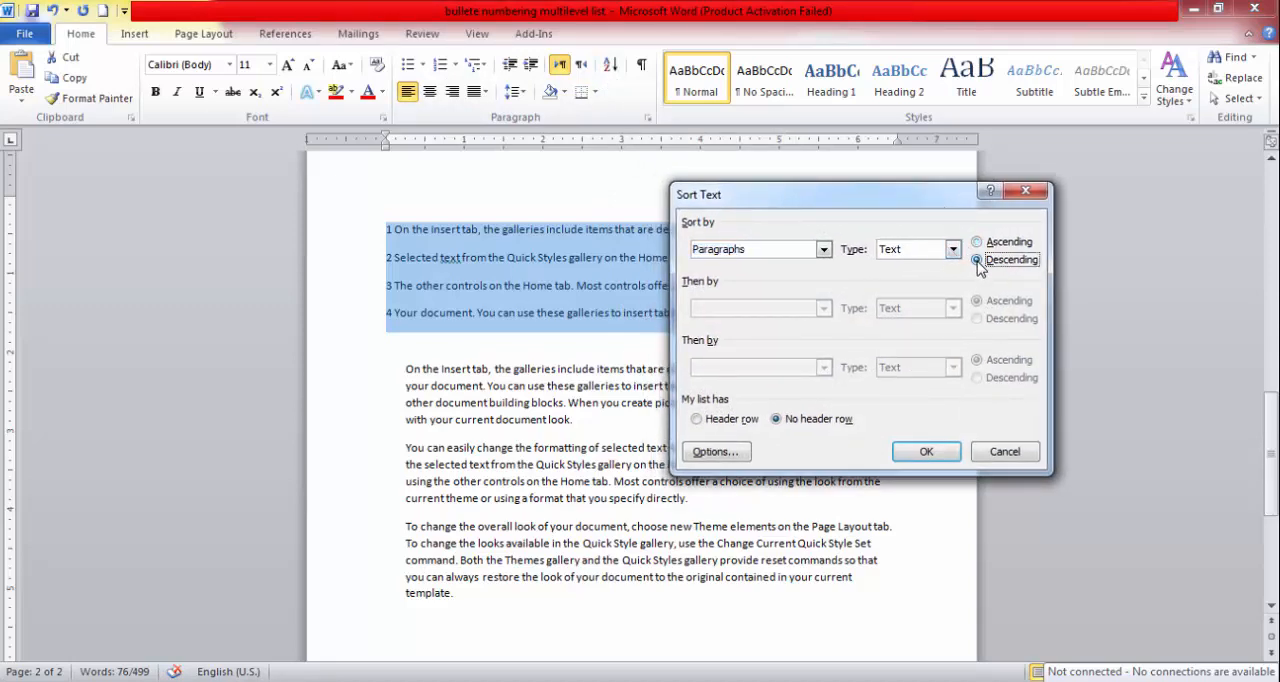
click(928, 452)
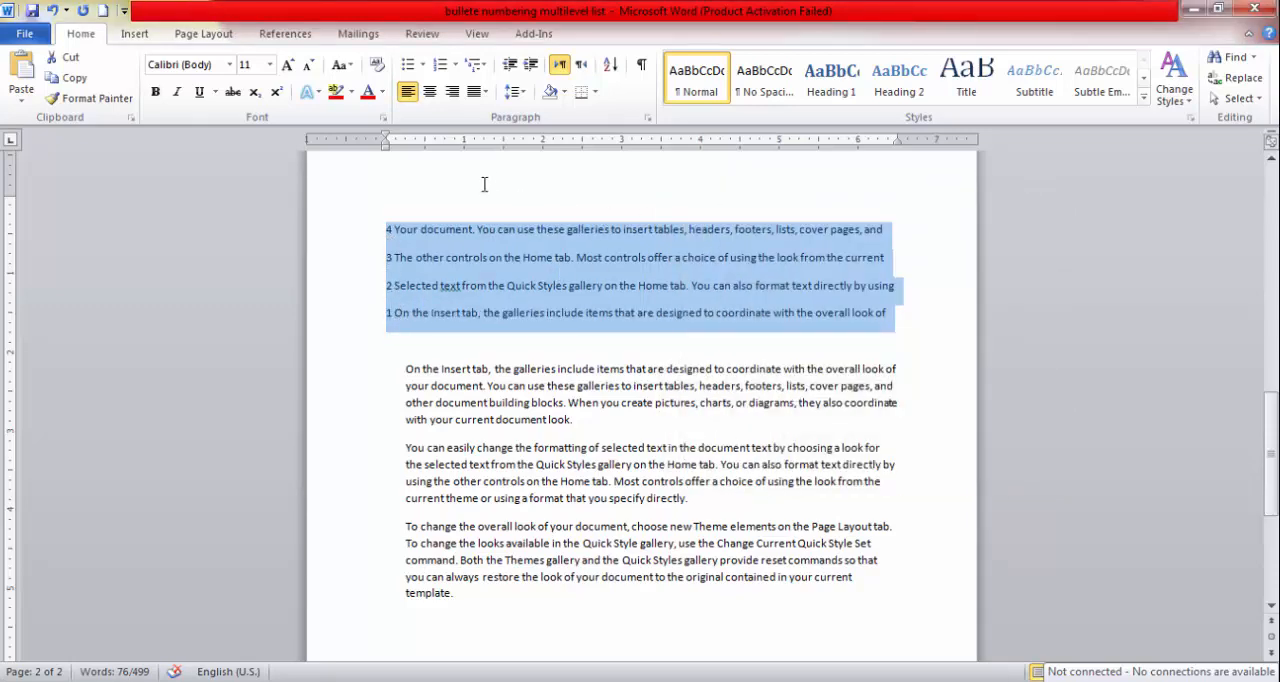
Sort the four numbered lines back into ascending order by paragraph text.
click(611, 68)
click(987, 245)
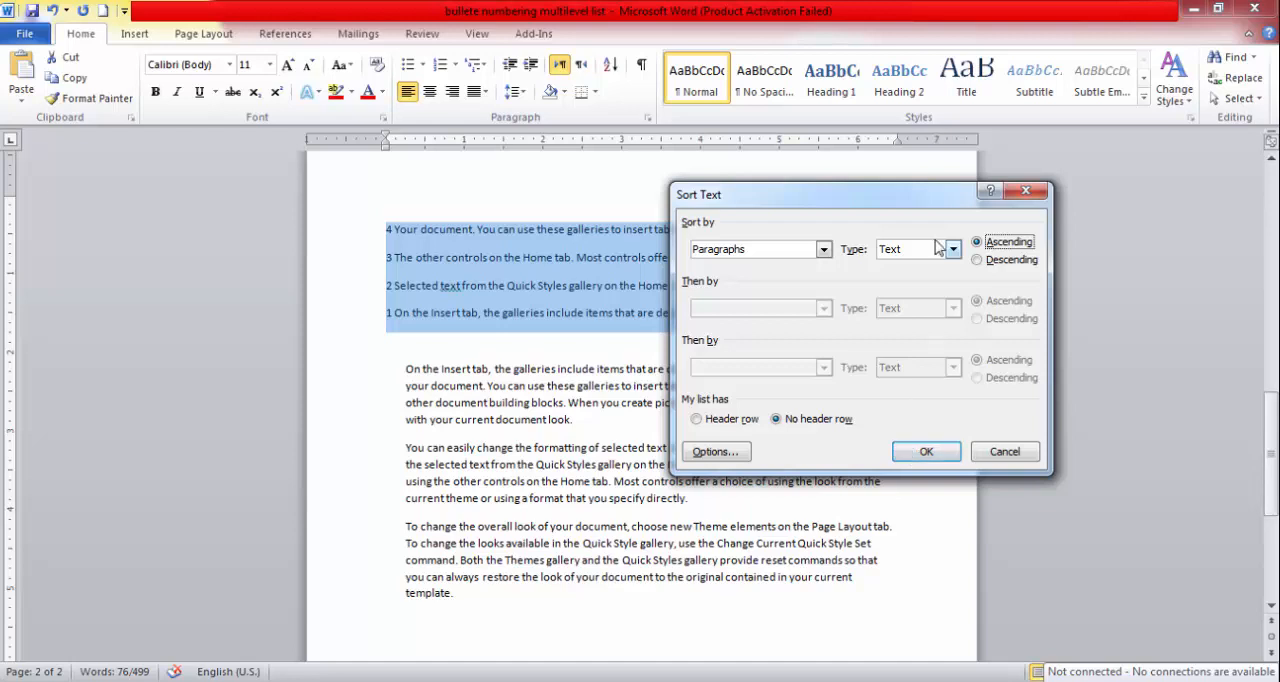
click(952, 249)
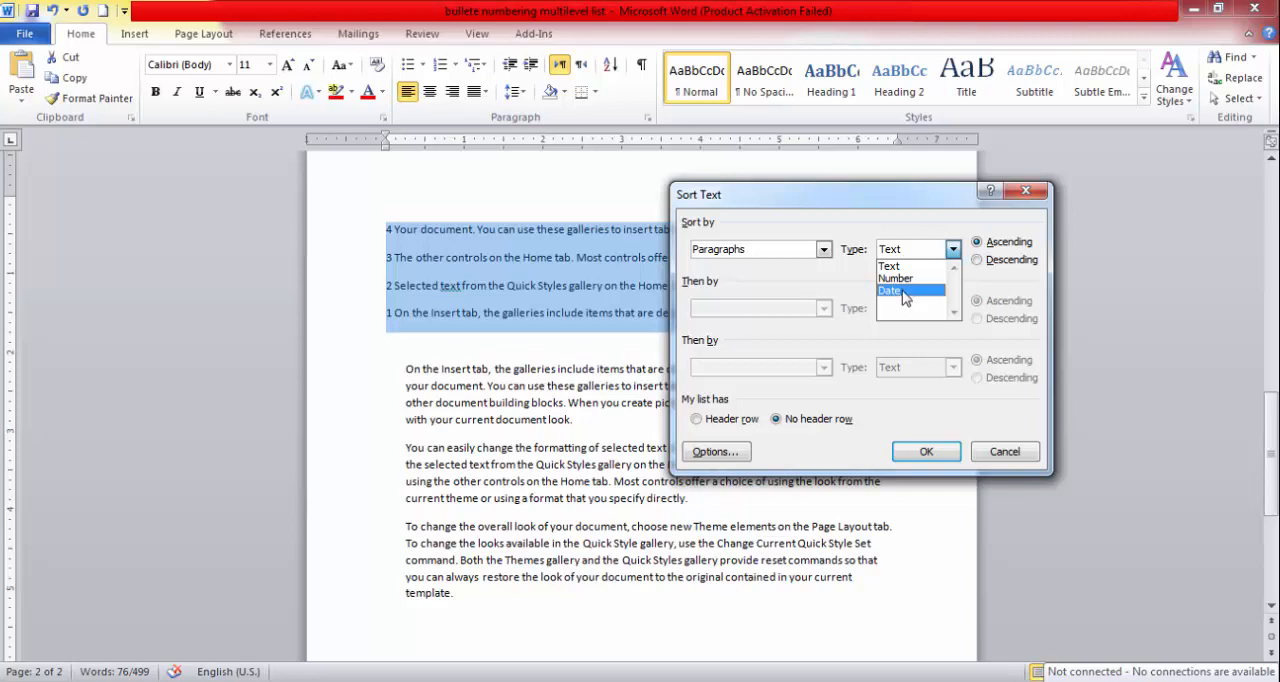
click(930, 240)
click(926, 452)
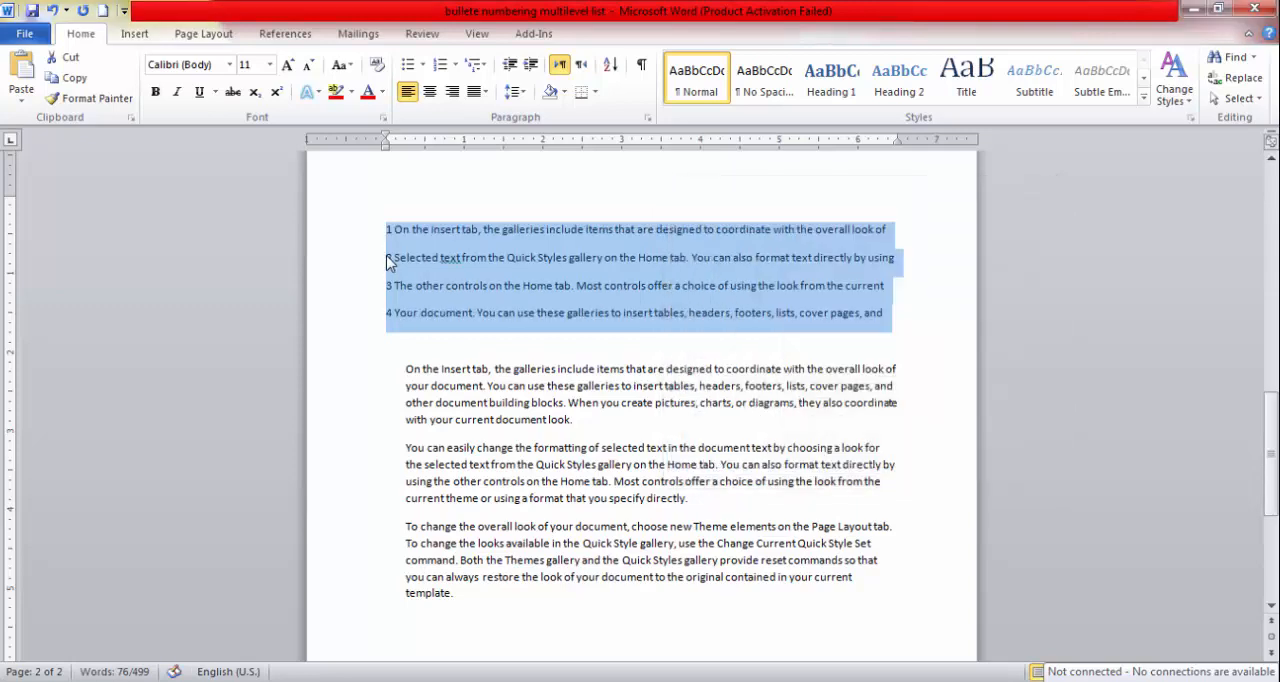
Add the numbers 1, 2, 3 and 4 on separate lines below the last paragraph.
scroll(390, 318, down, 2)
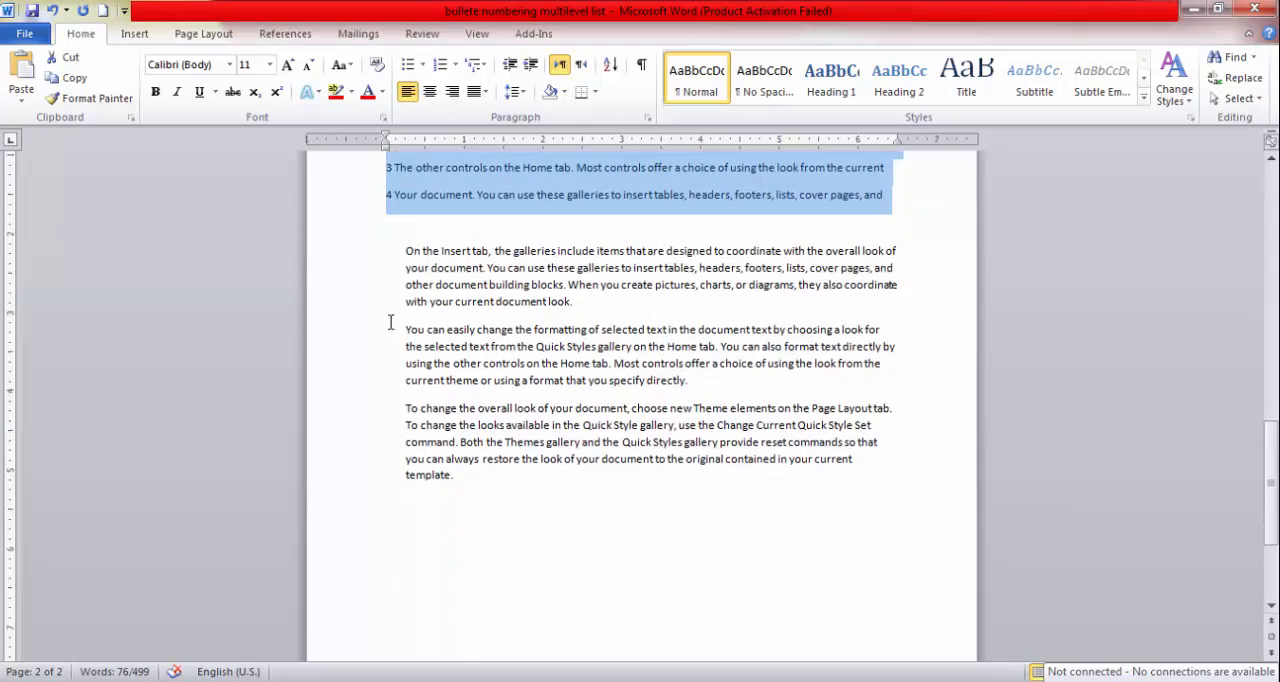
click(459, 499)
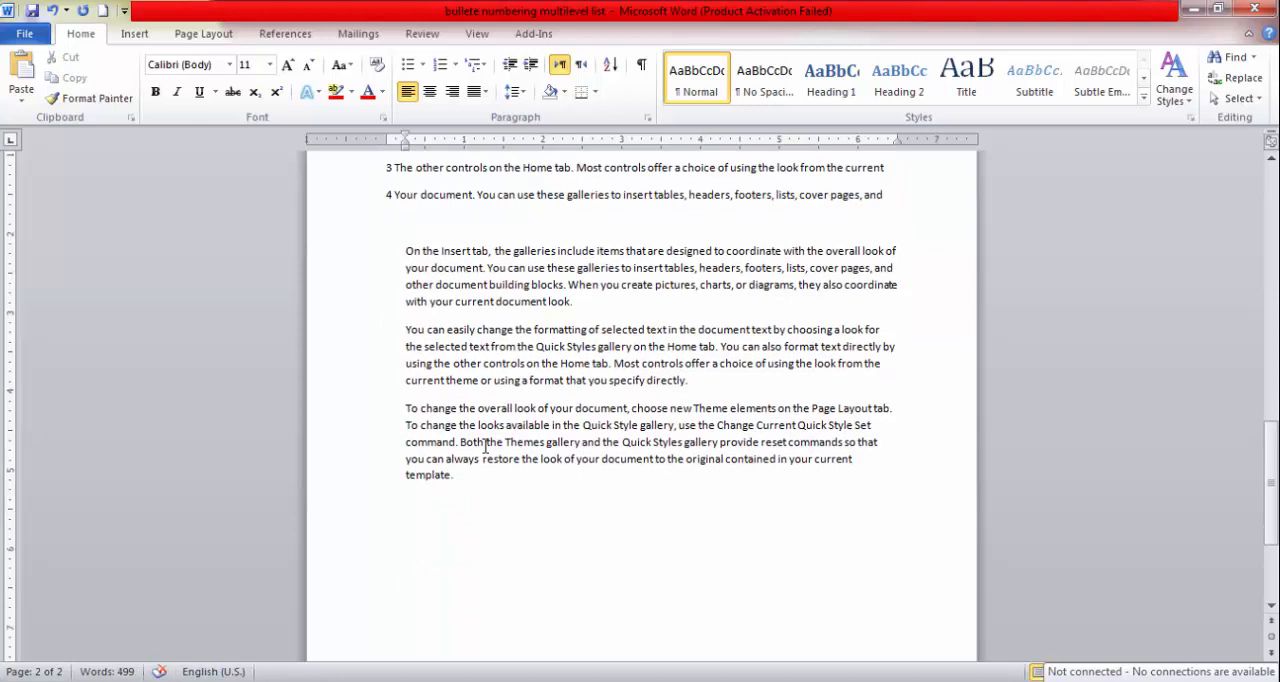
text(1)
key(Return)
text(2)
key(Return)
text(3)
key(Return)
text(4)
Select the four new number-only lines and examine the sort types offered for them, without sorting.
drag(406, 532, 425, 628)
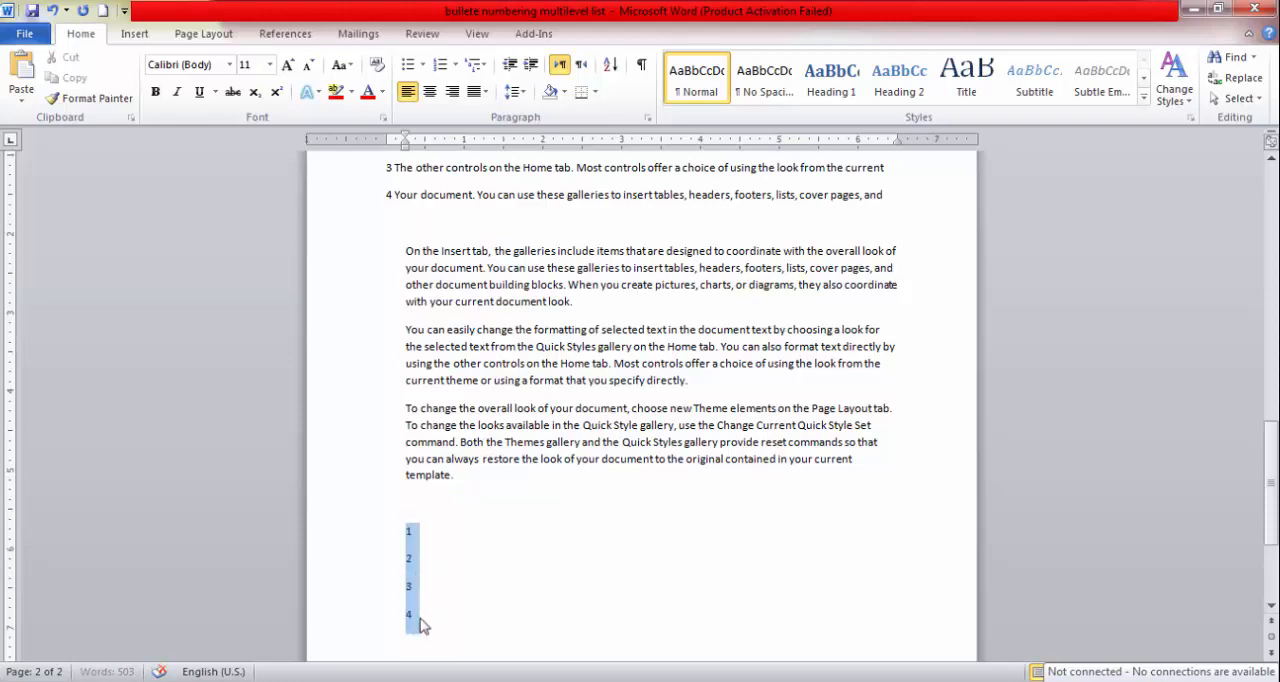
click(609, 65)
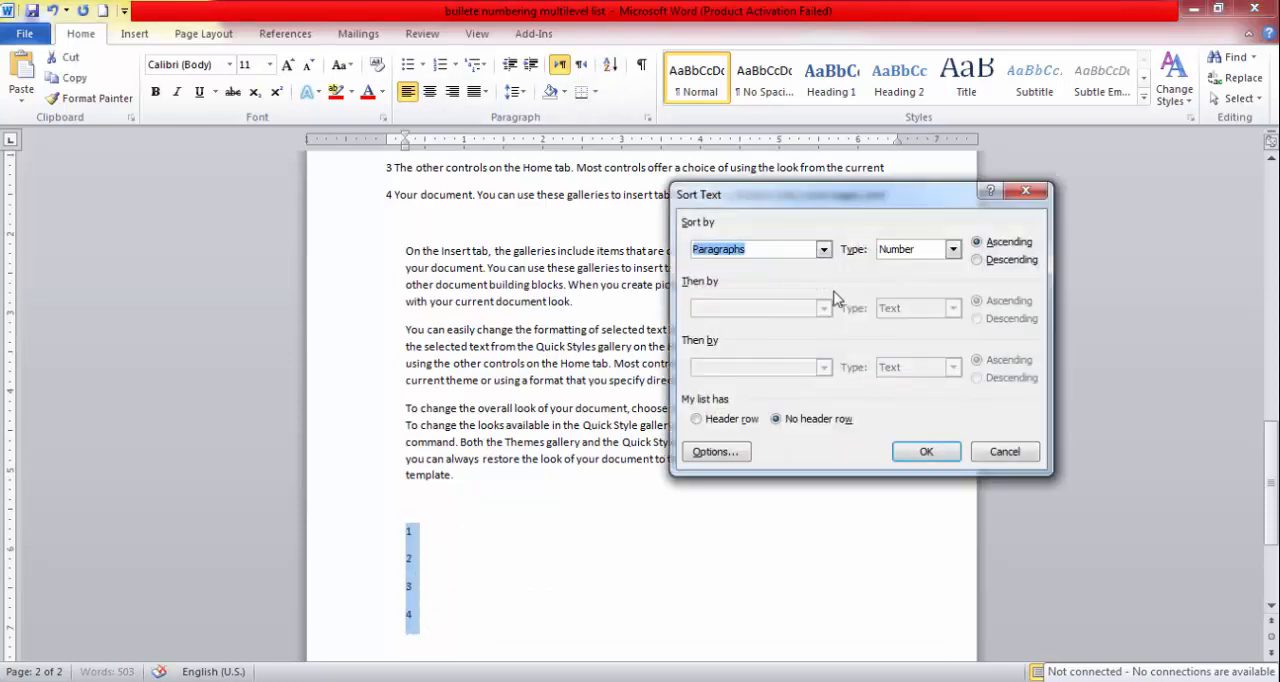
click(953, 250)
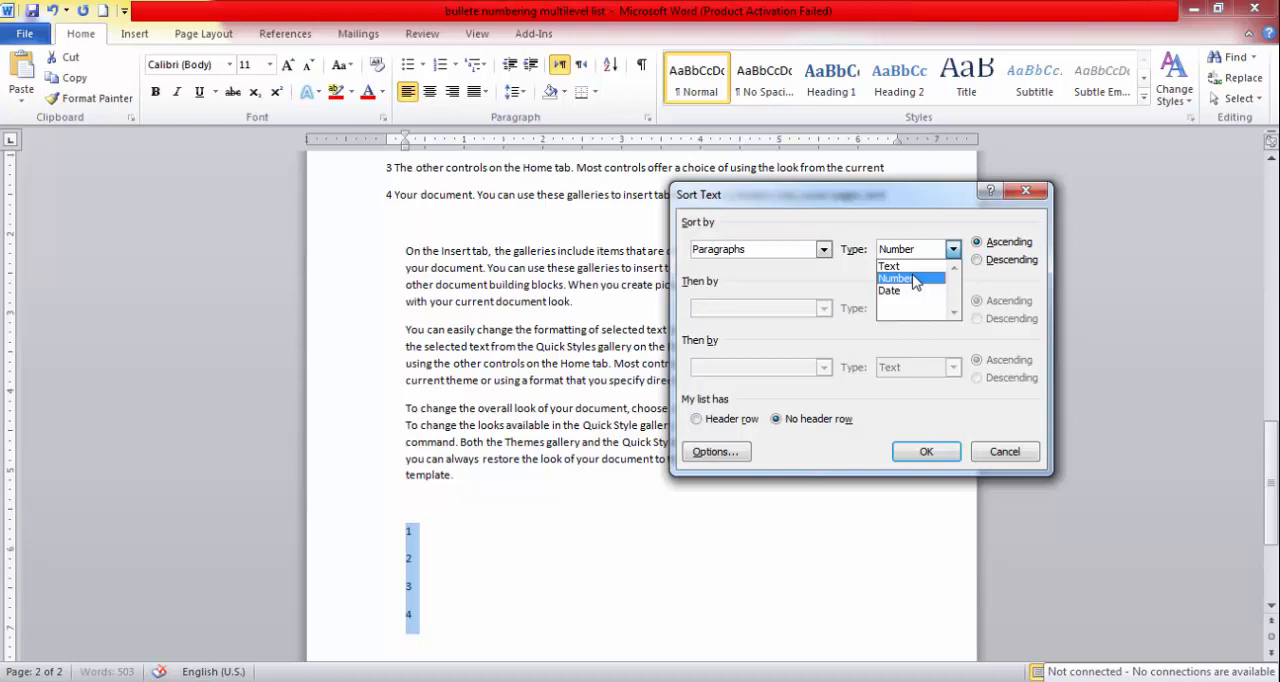
click(1007, 447)
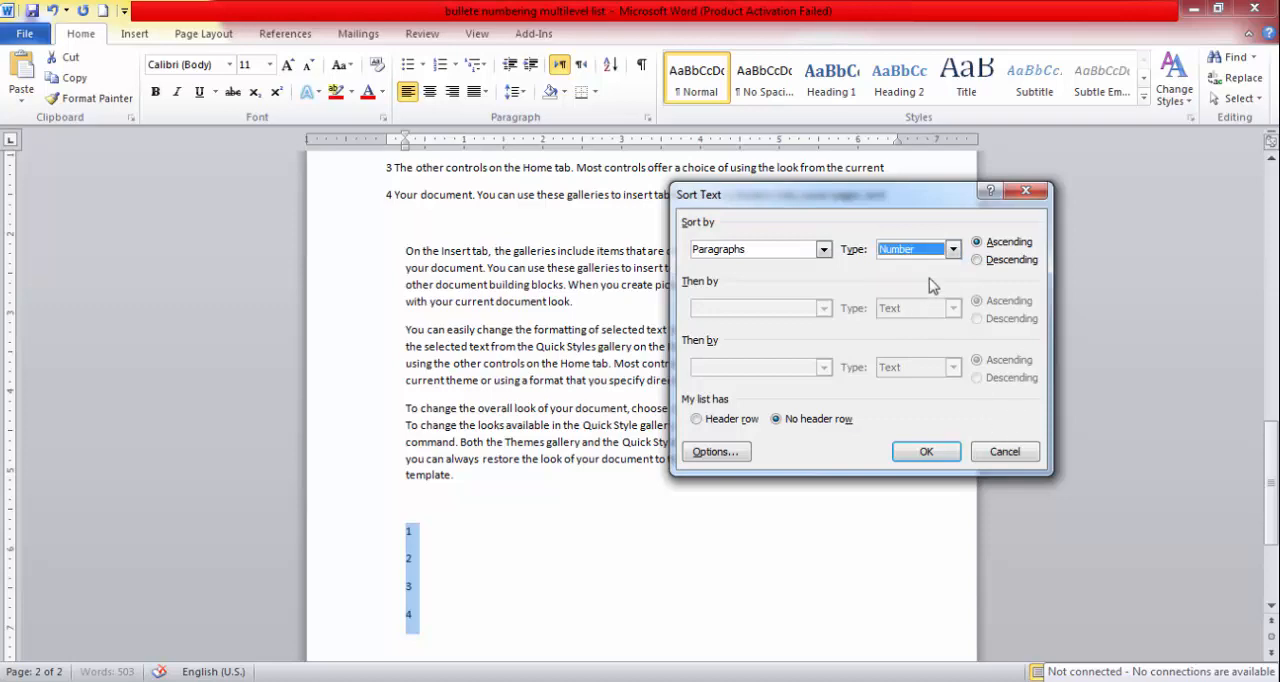
click(1003, 451)
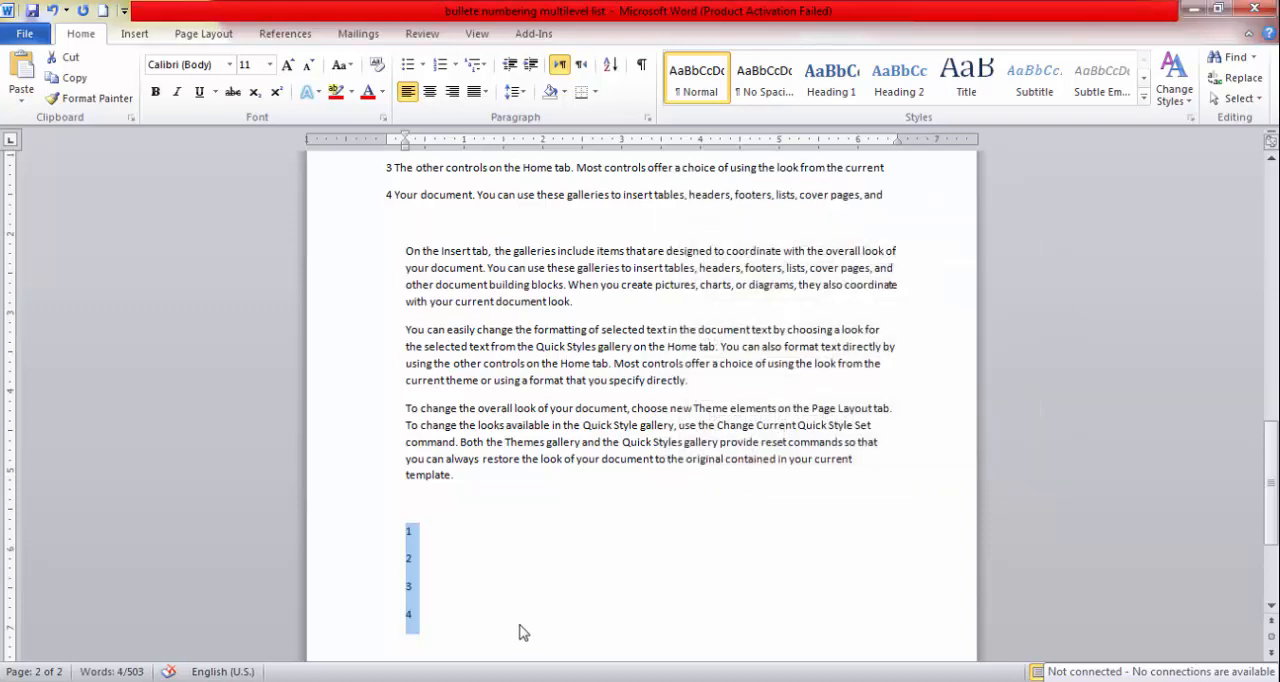
Sort the four number-only lines by number in descending order and delete them.
click(609, 64)
click(977, 260)
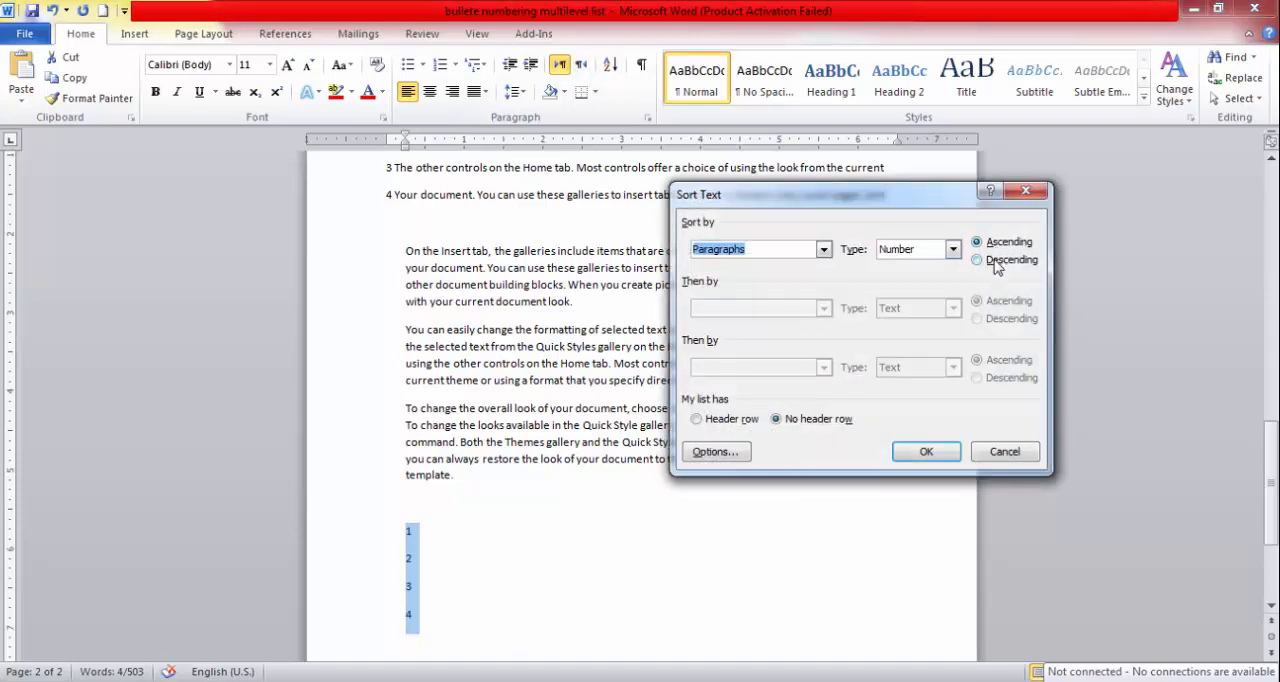
click(924, 451)
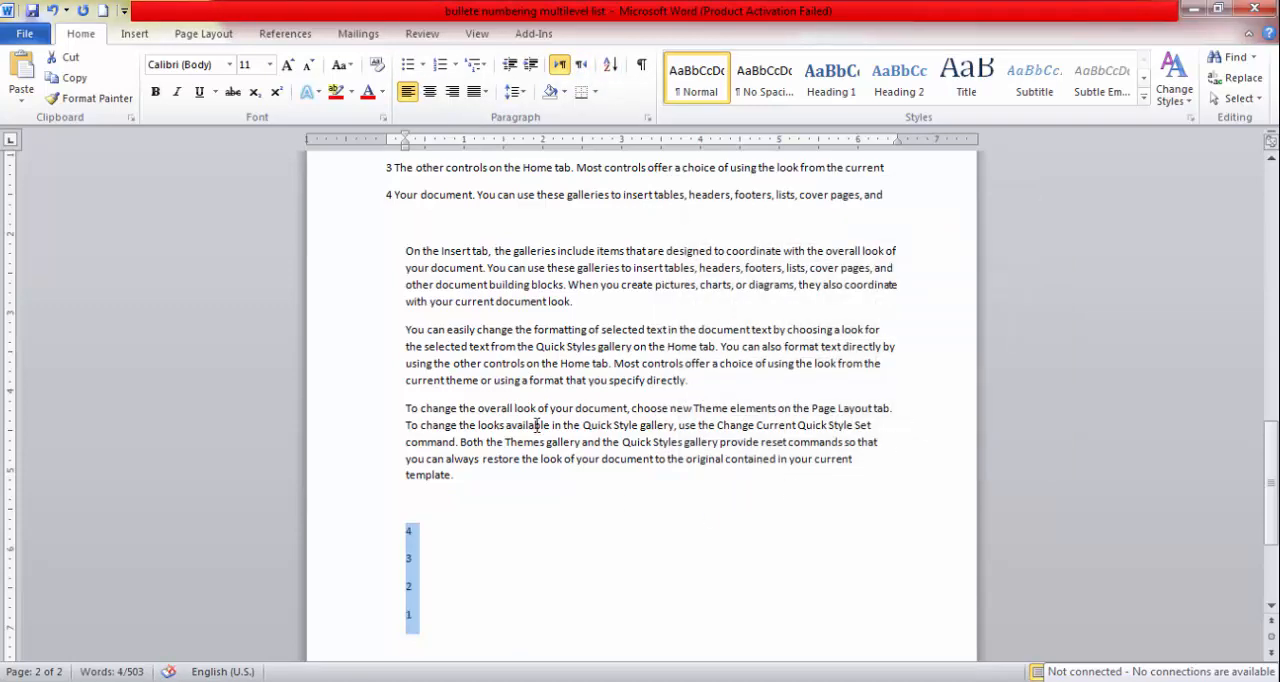
key(Delete)
scroll(555, 300, up, 1)
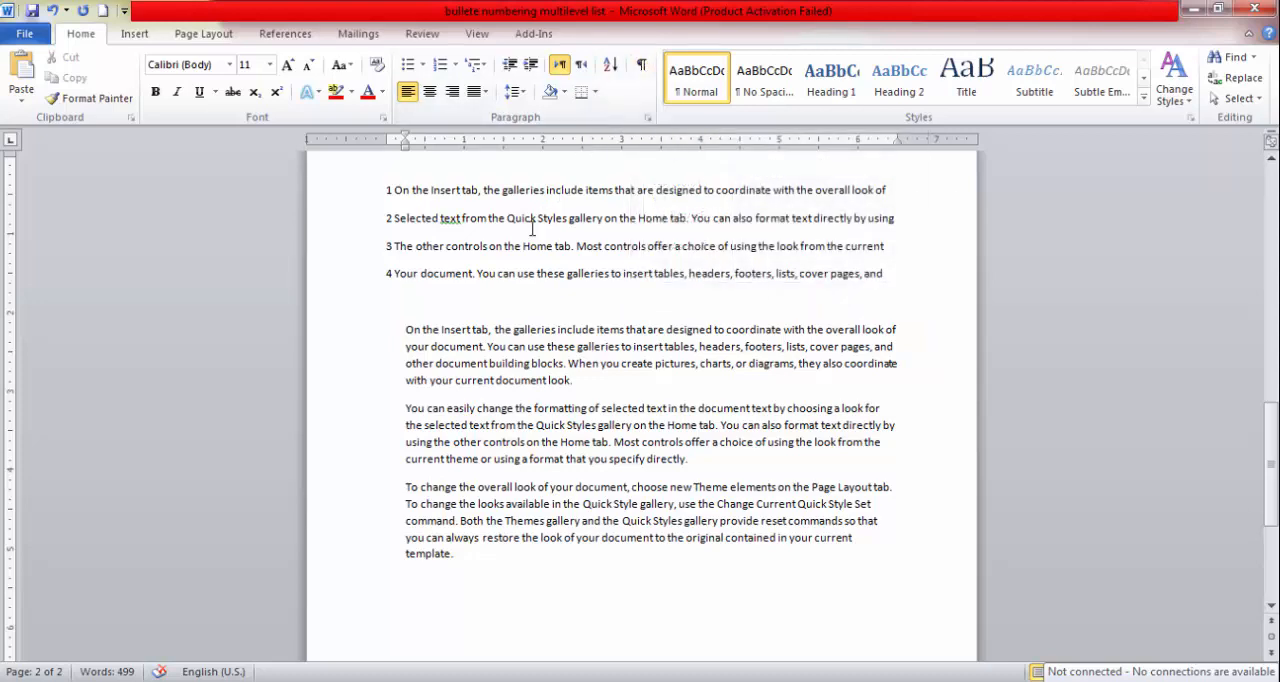
Show the paragraph marks and other hidden formatting symbols in the document.
drag(382, 184, 885, 256)
click(413, 246)
scroll(400, 215, up, 2)
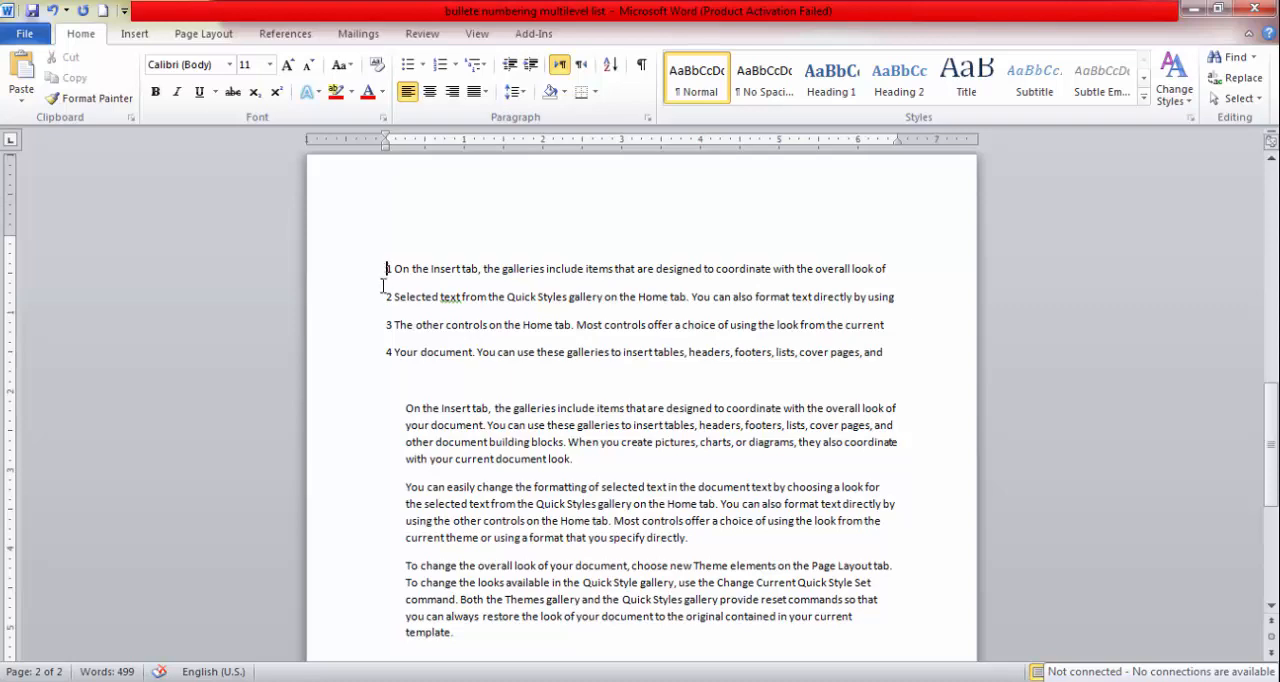
click(643, 66)
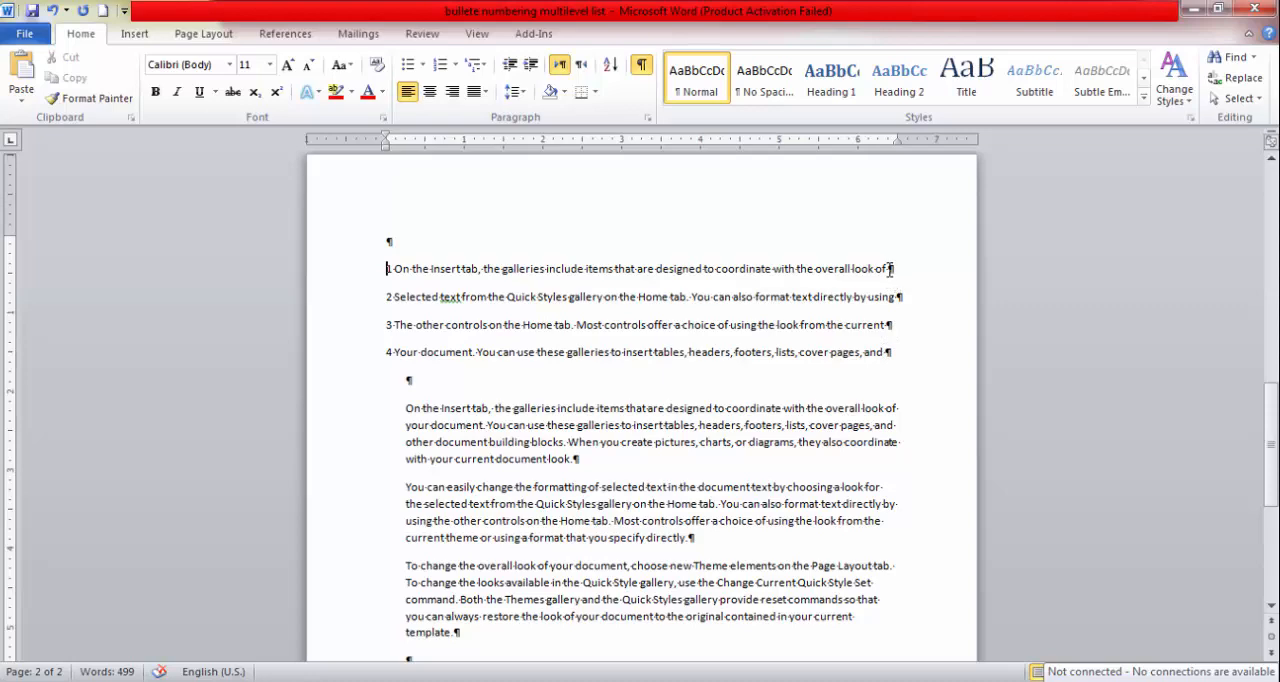
Examine the paragraph marks ending the numbered lines and compare them with the first line end of the indented paragraph below.
drag(889, 269, 896, 272)
click(905, 298)
click(906, 298)
drag(783, 408, 908, 406)
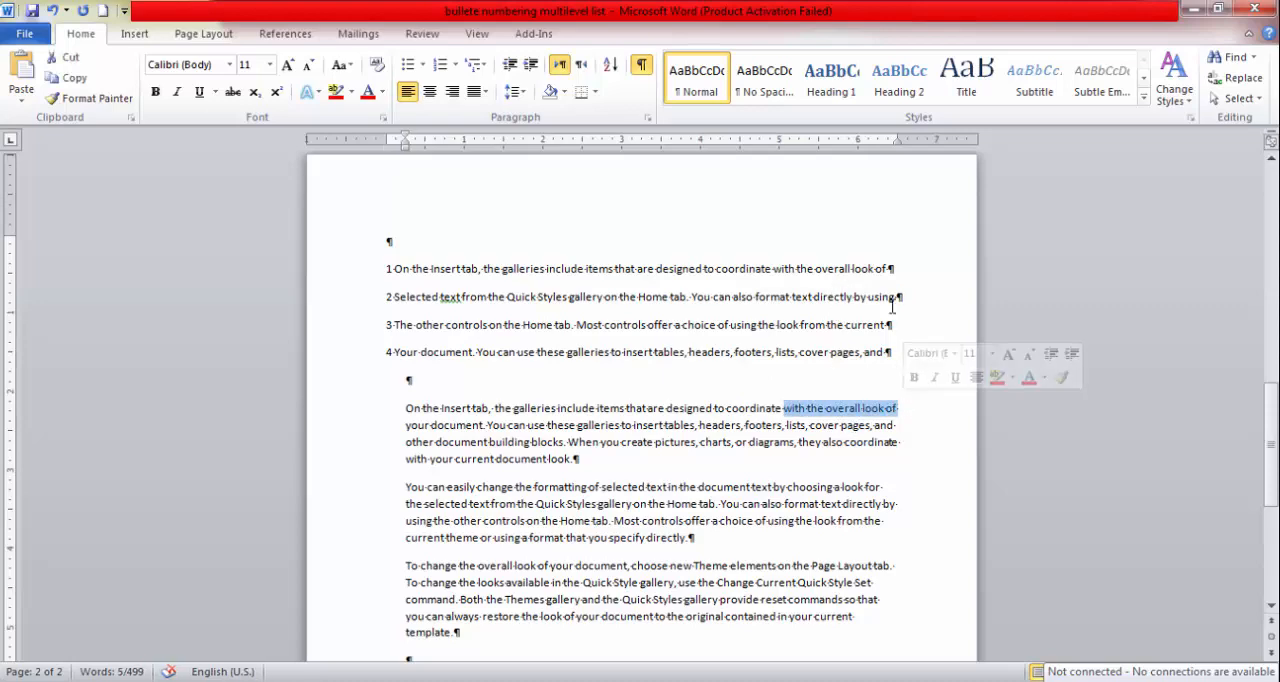
click(899, 410)
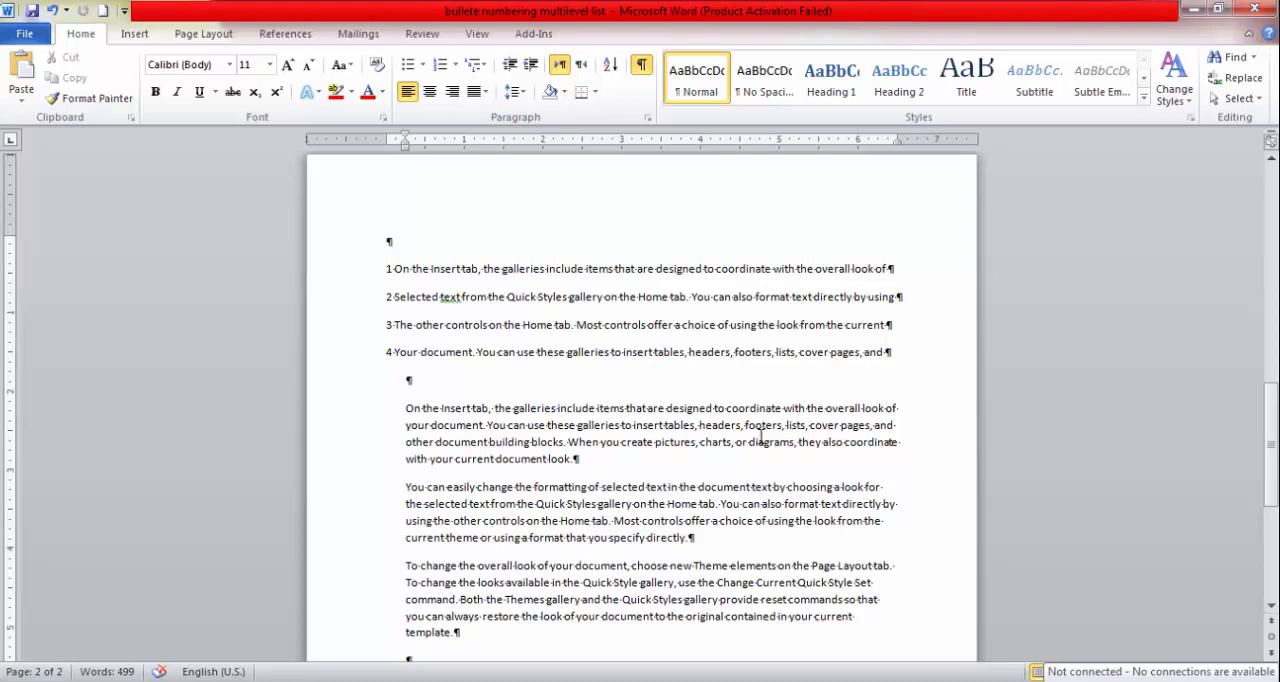
drag(887, 268, 897, 268)
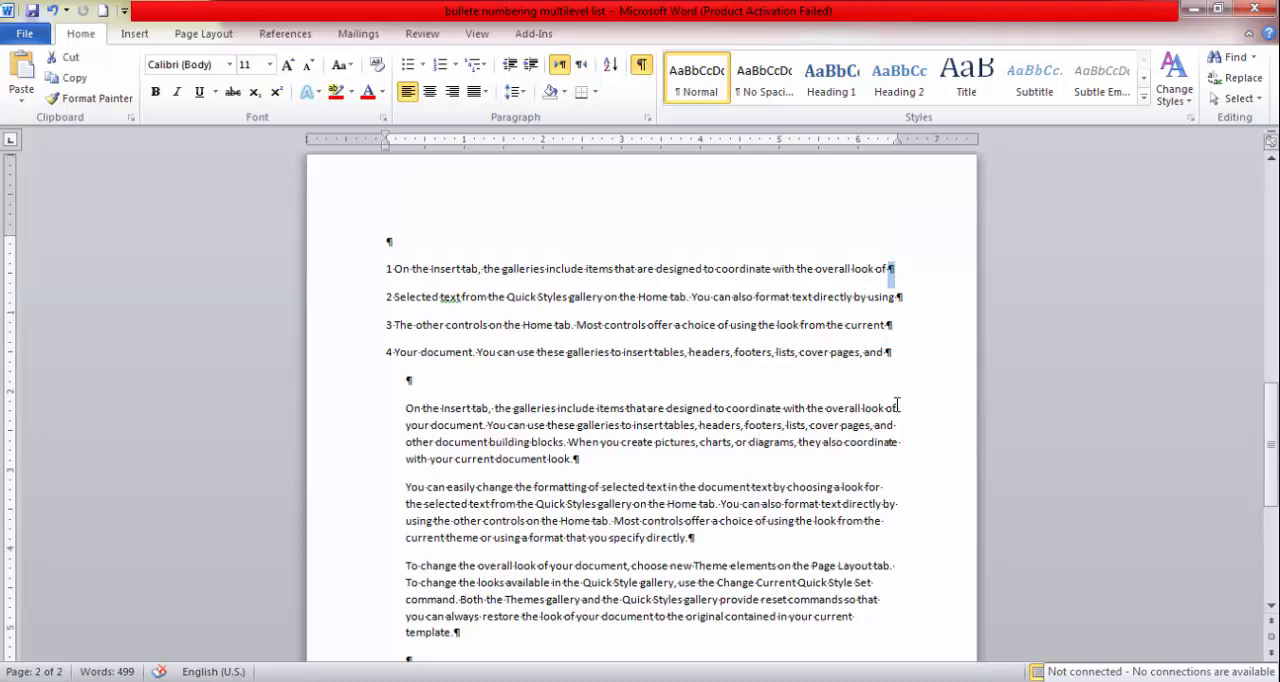
drag(862, 410, 905, 409)
click(888, 352)
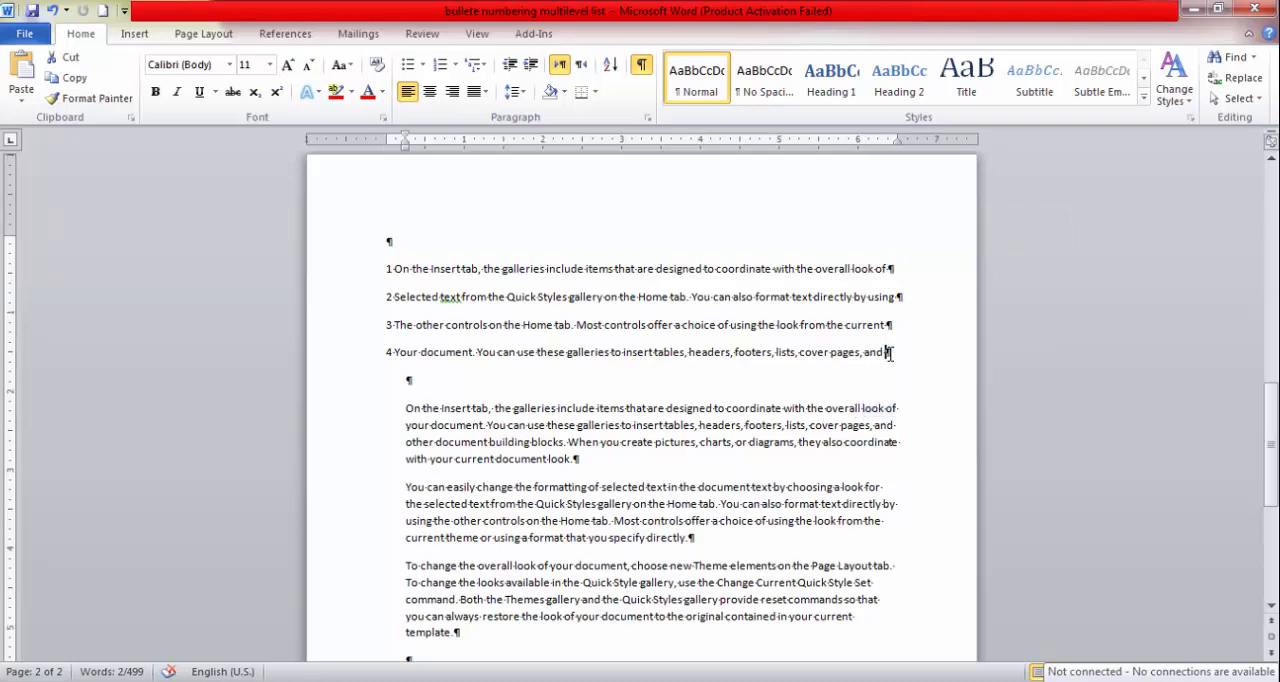
click(897, 354)
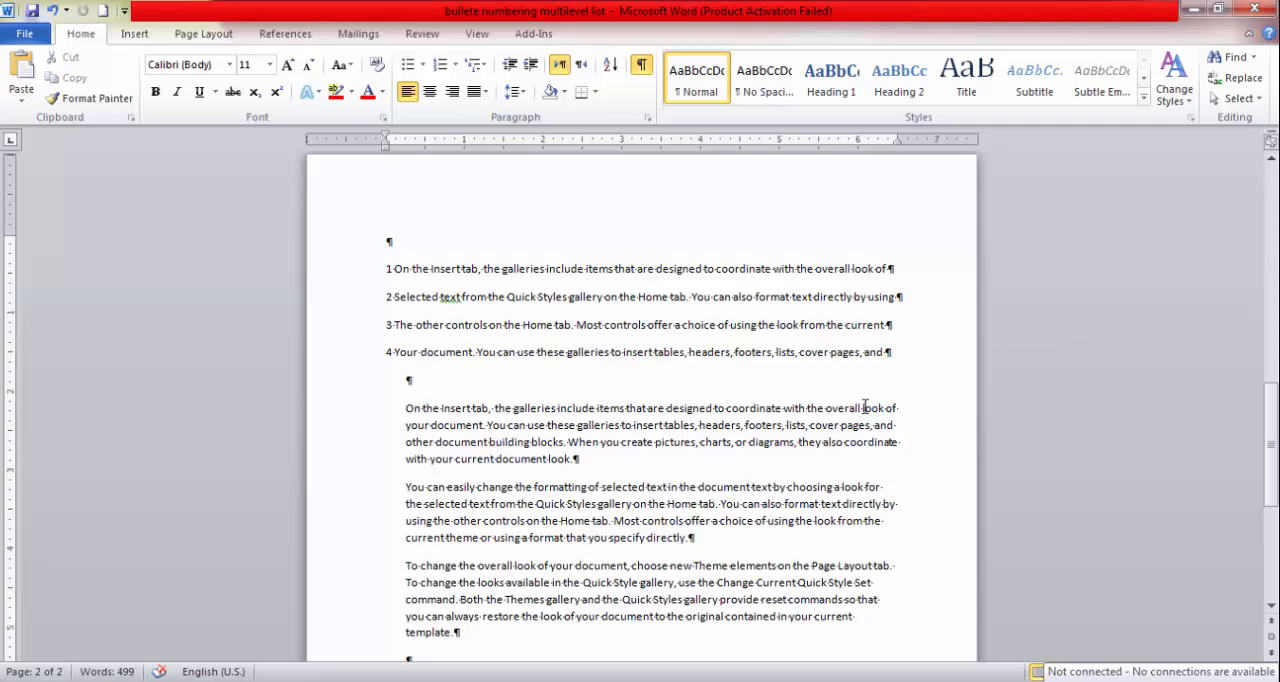
Split the first indented paragraph after "overall look" and highlight the new paragraph mark.
click(865, 405)
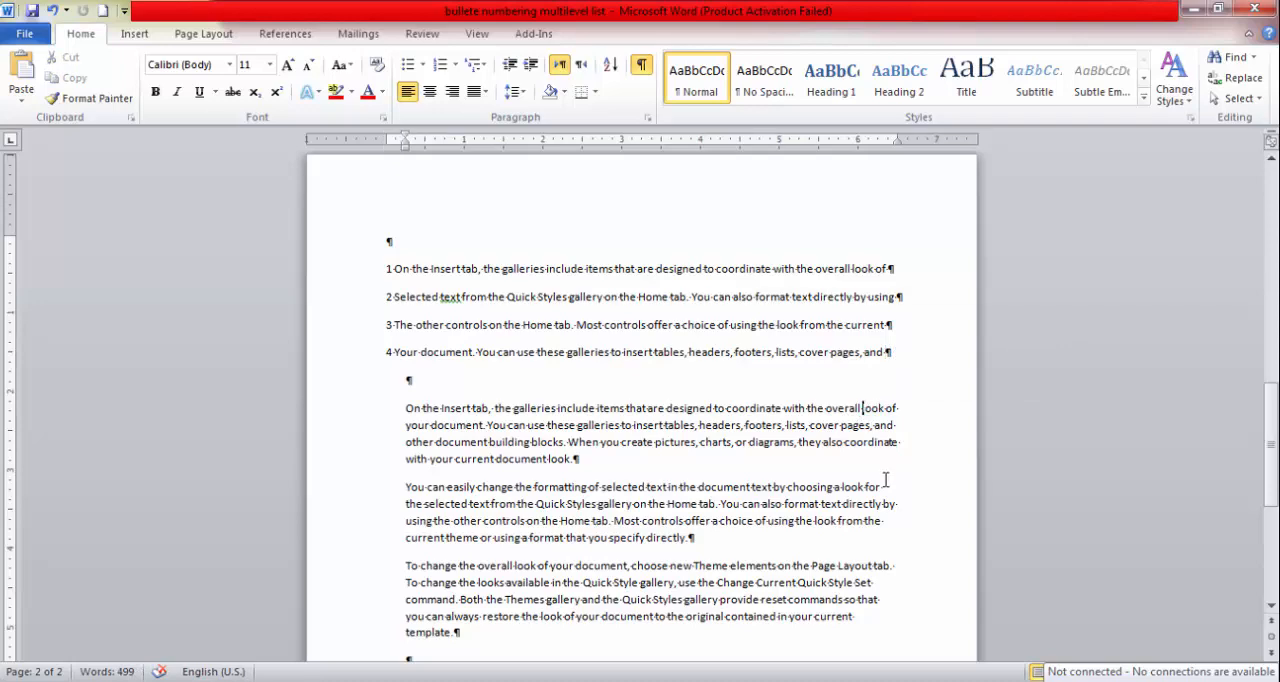
click(886, 408)
key(Return)
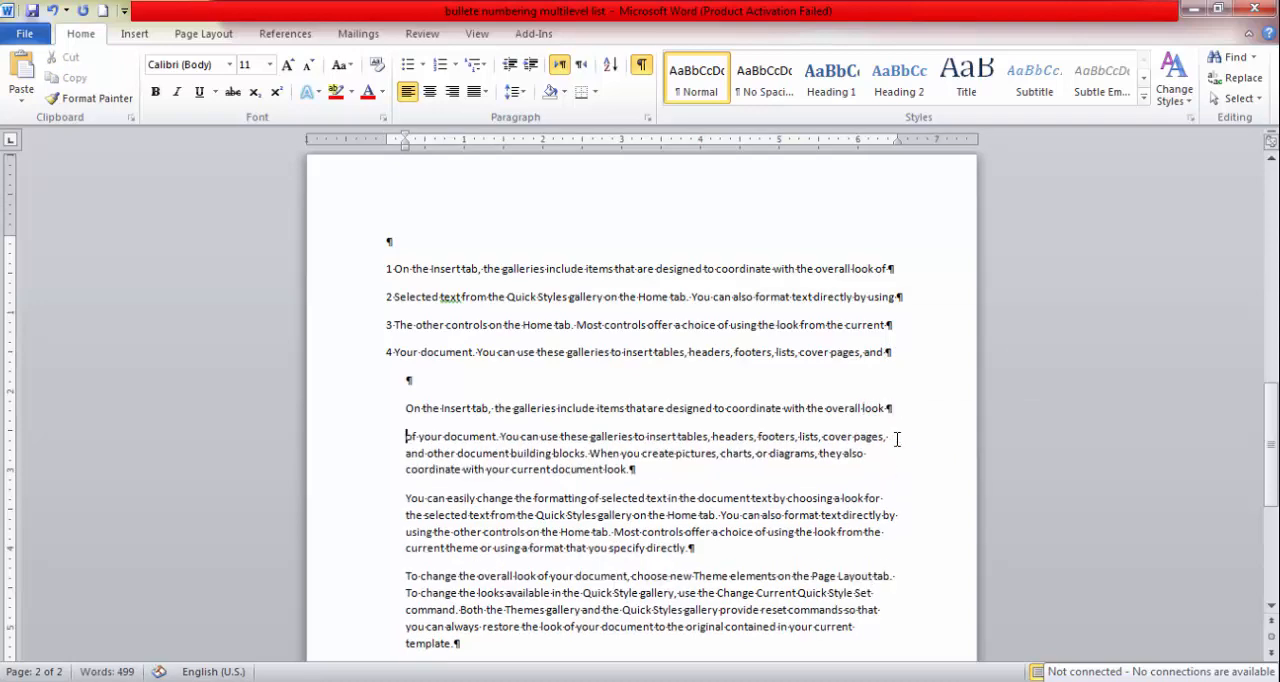
key(shift+Up)
key(shift+Up)
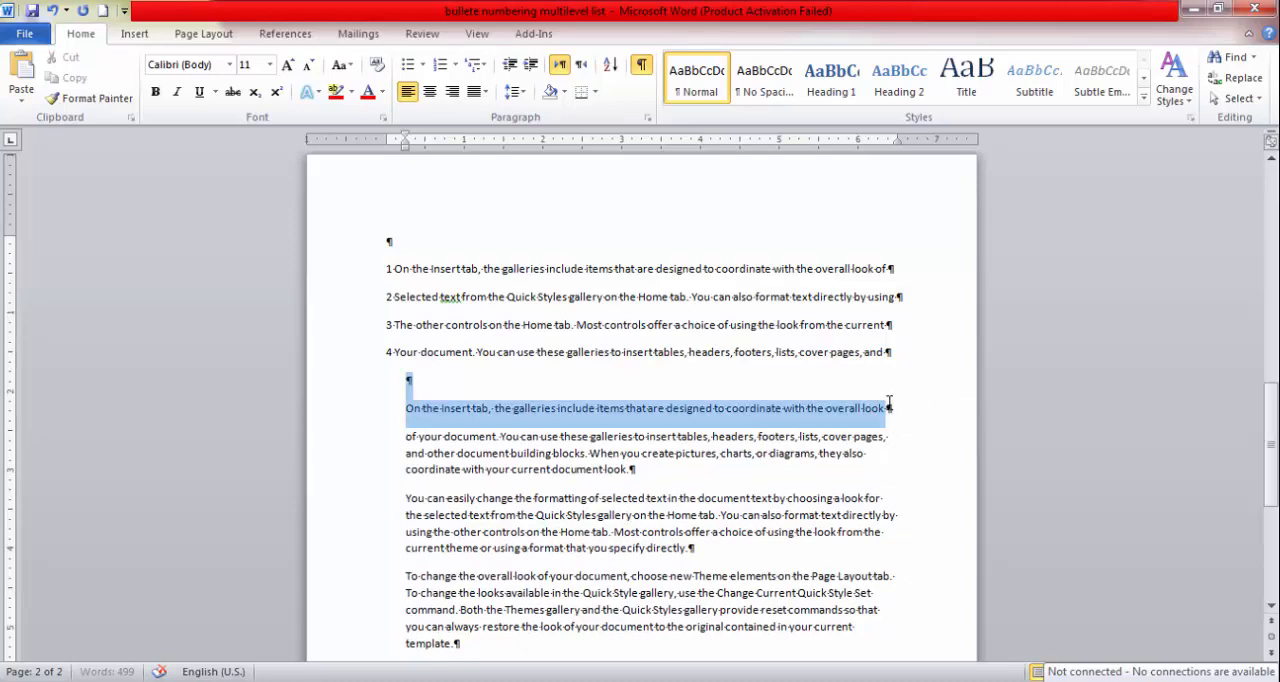
click(889, 408)
drag(889, 408, 899, 408)
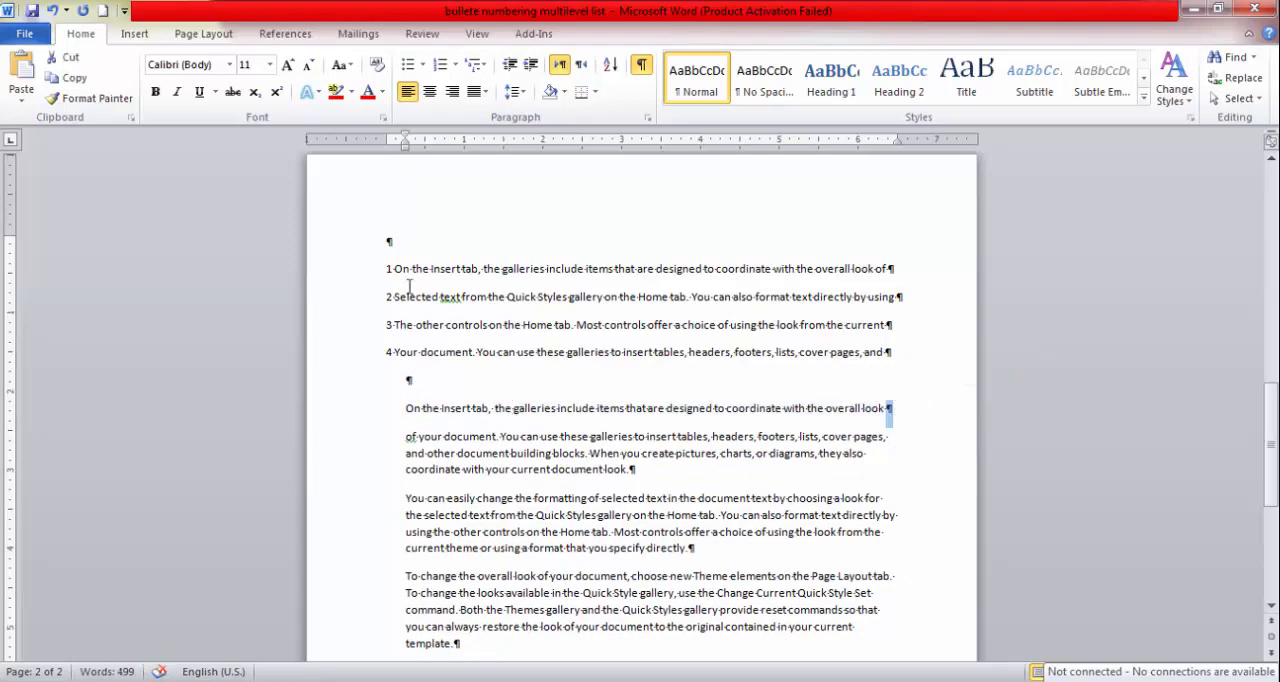
Examine the space marks between words in the split paragraph and the first numbered line.
click(442, 408)
drag(442, 408, 422, 408)
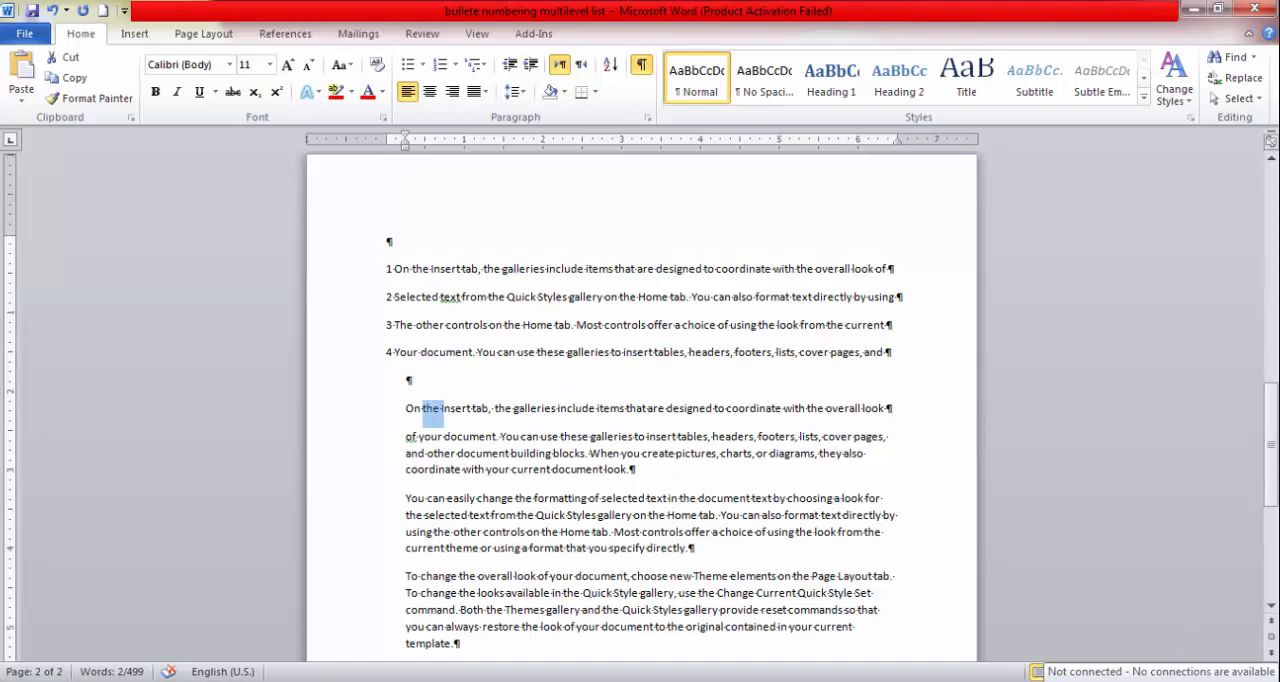
click(778, 512)
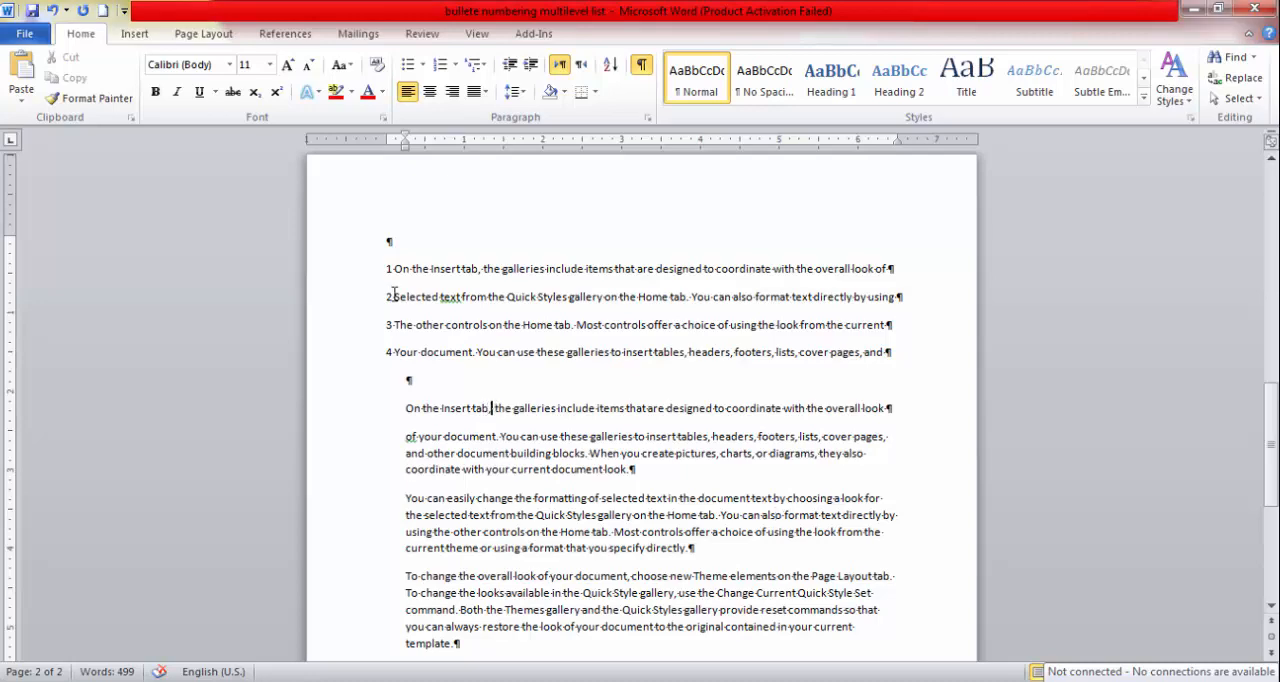
click(481, 268)
Insert several spaces before "On the Insert tab" in the first indented paragraph, highlighting their marks along the way.
click(404, 408)
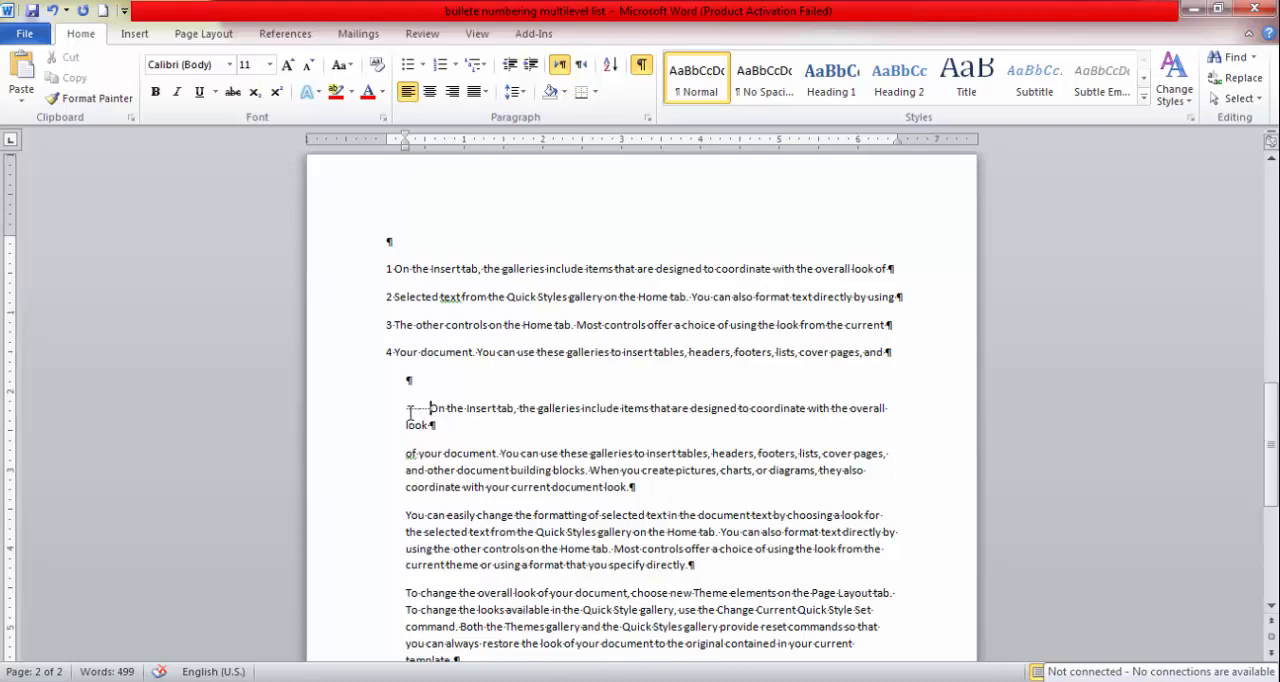
drag(408, 409, 432, 408)
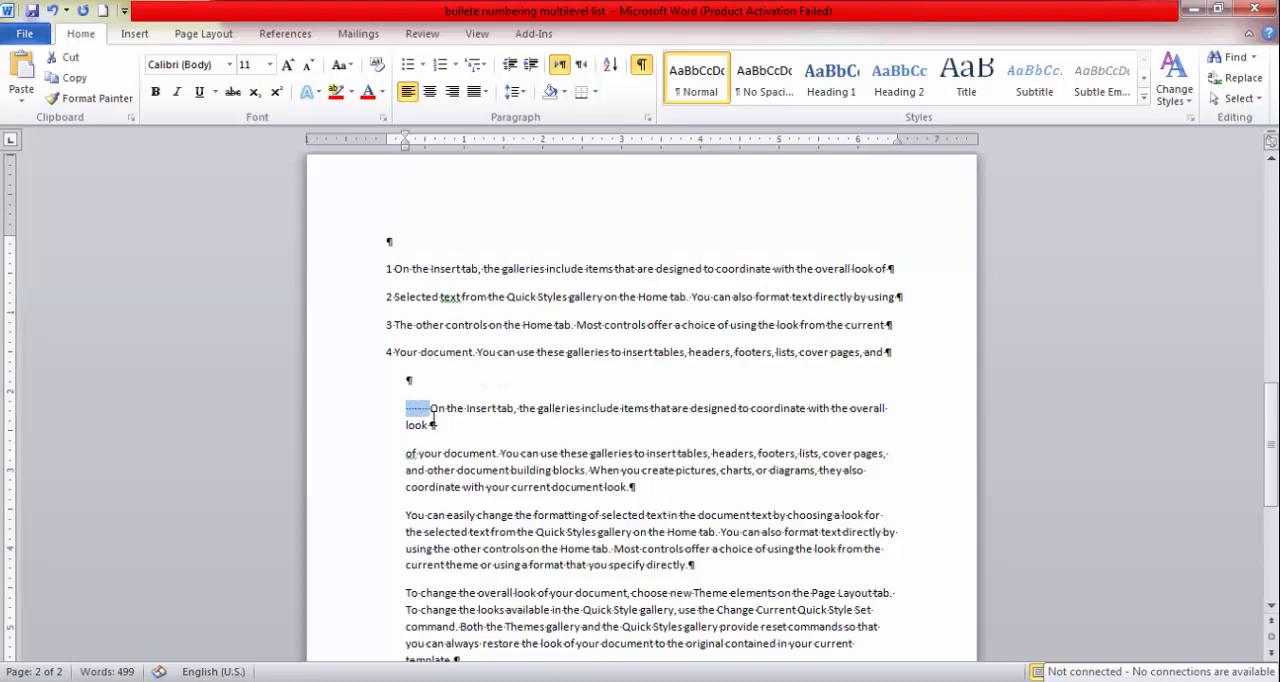
click(428, 414)
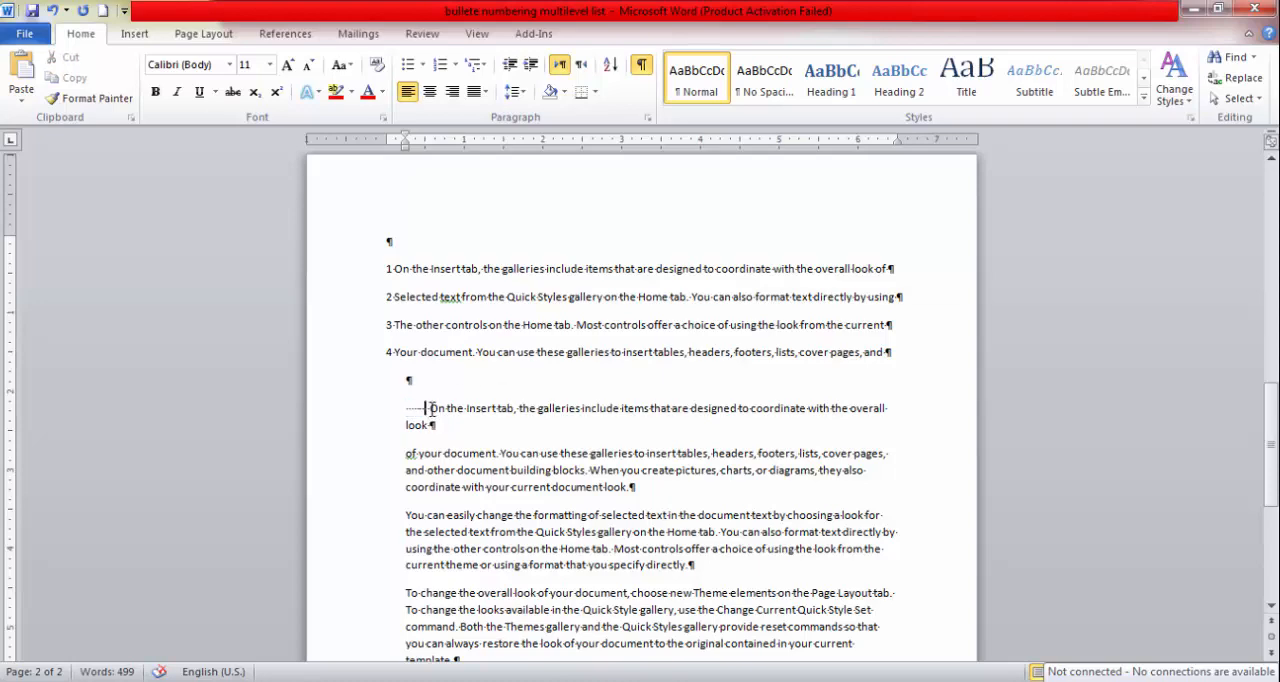
drag(418, 402, 395, 420)
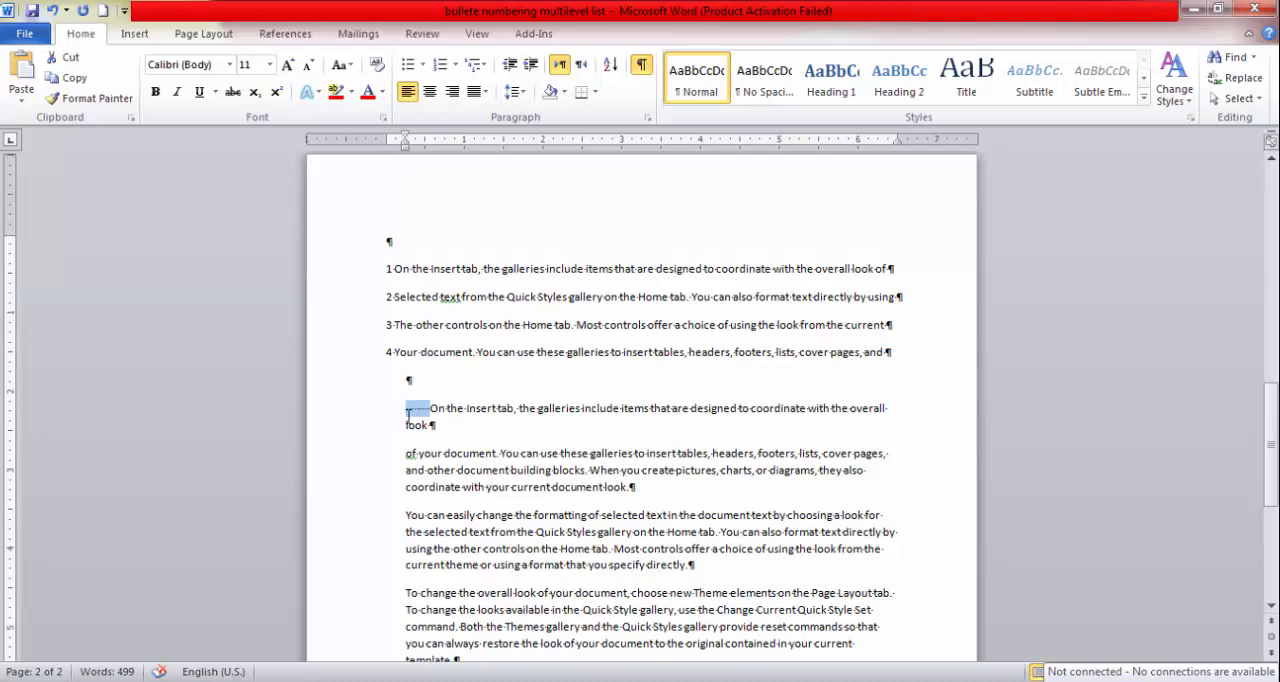
click(429, 410)
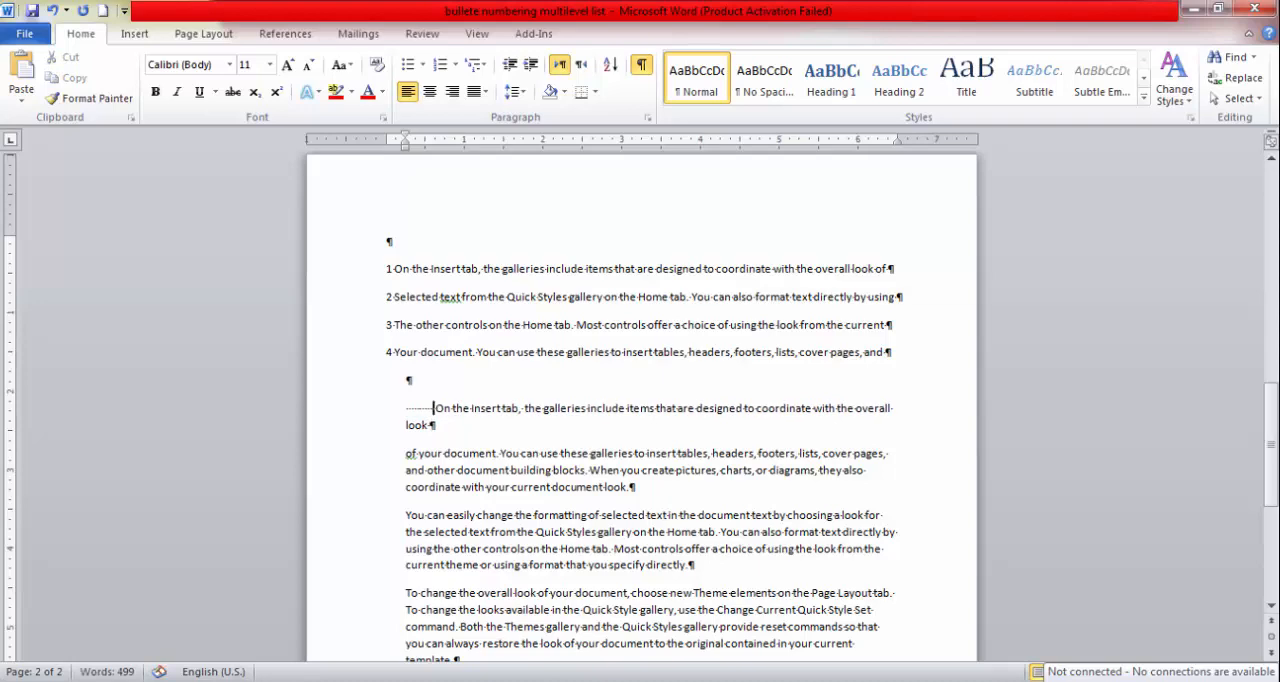
Insert two tabs after the word "On" in the first indented paragraph.
click(455, 408)
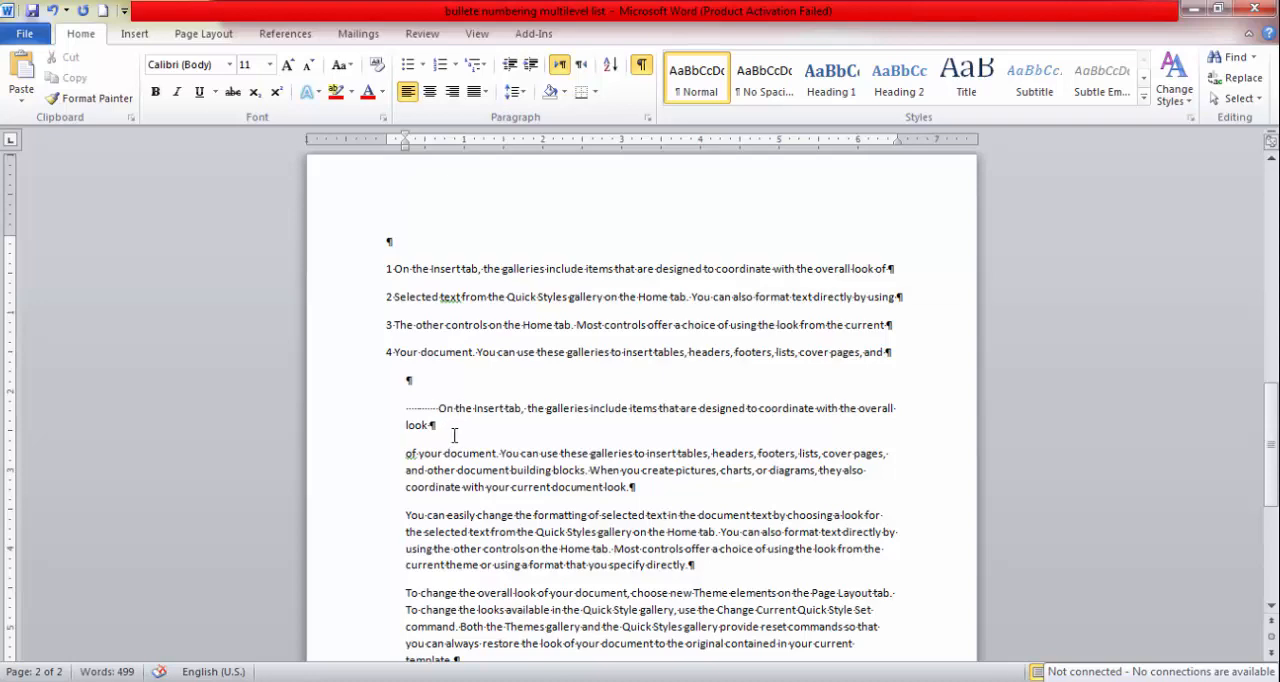
key(Tab)
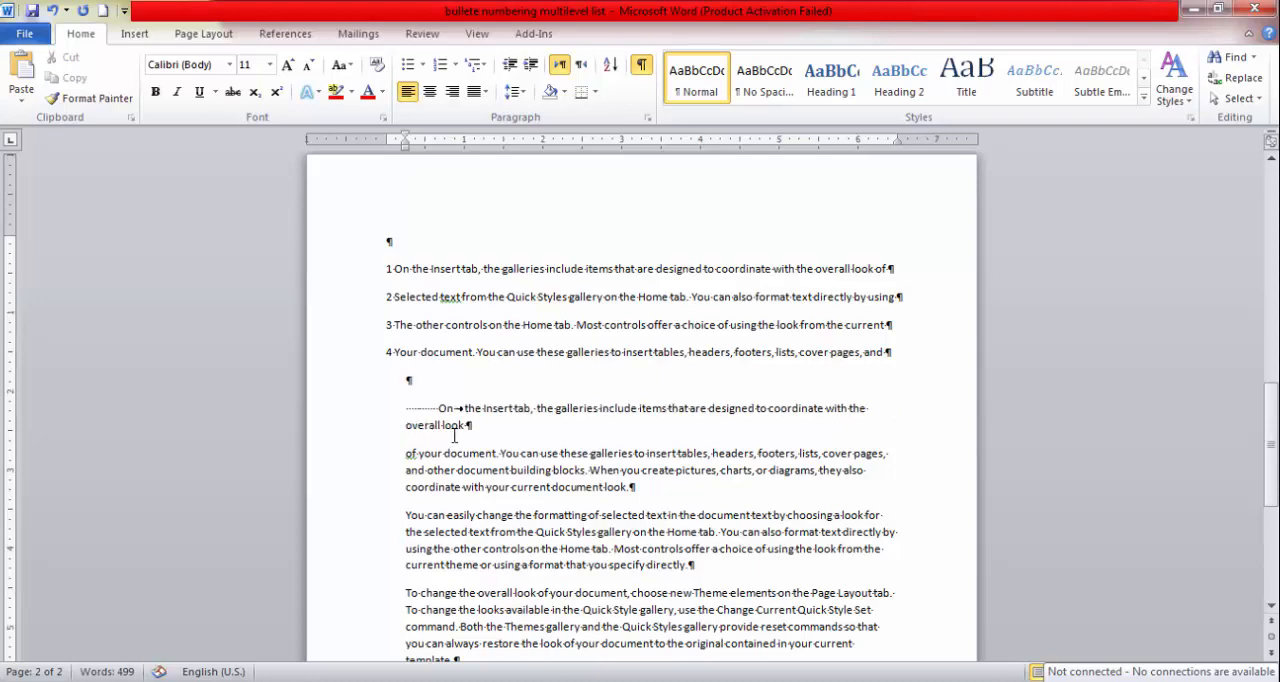
key(Tab)
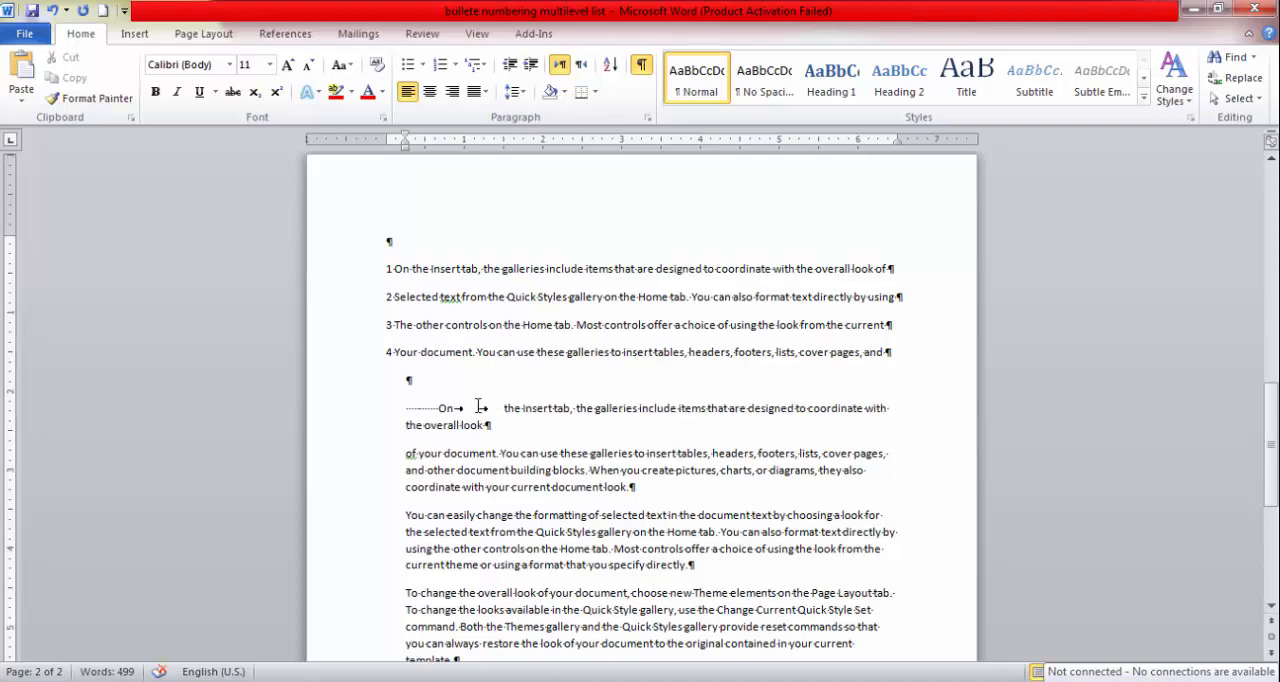
Highlight the second tab mark after "On" in the indented paragraph and insert an empty paragraph above that line.
drag(477, 408, 487, 411)
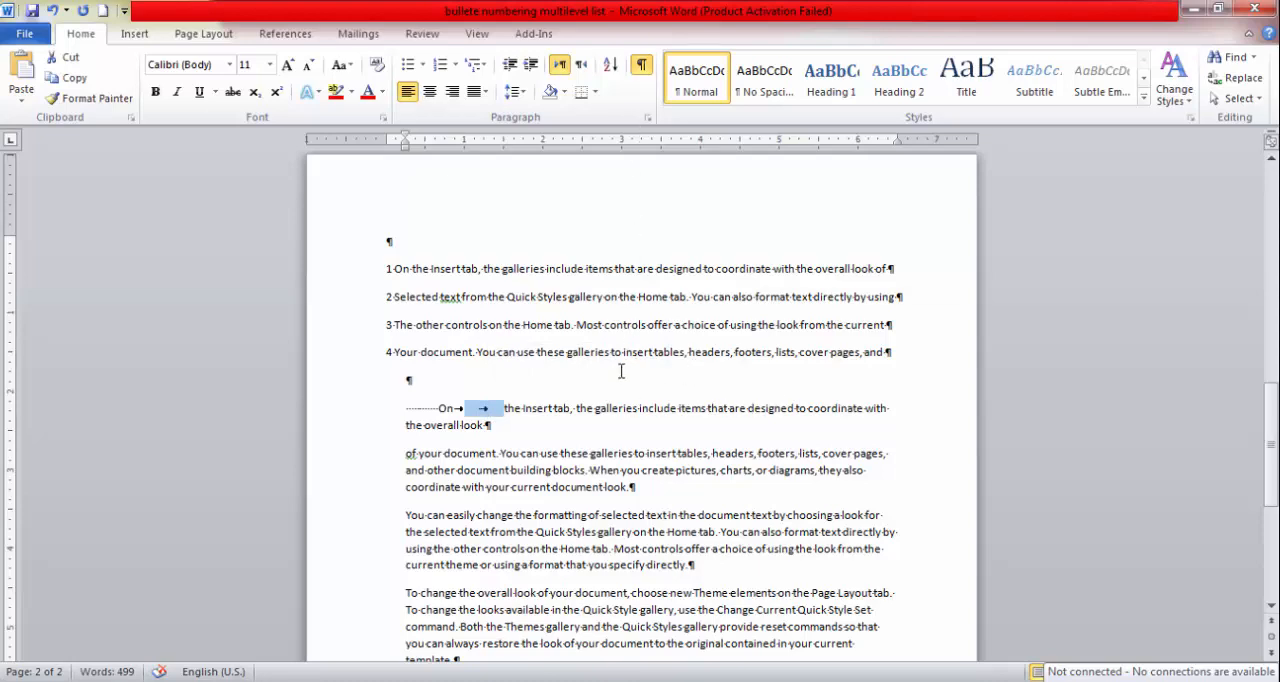
click(603, 422)
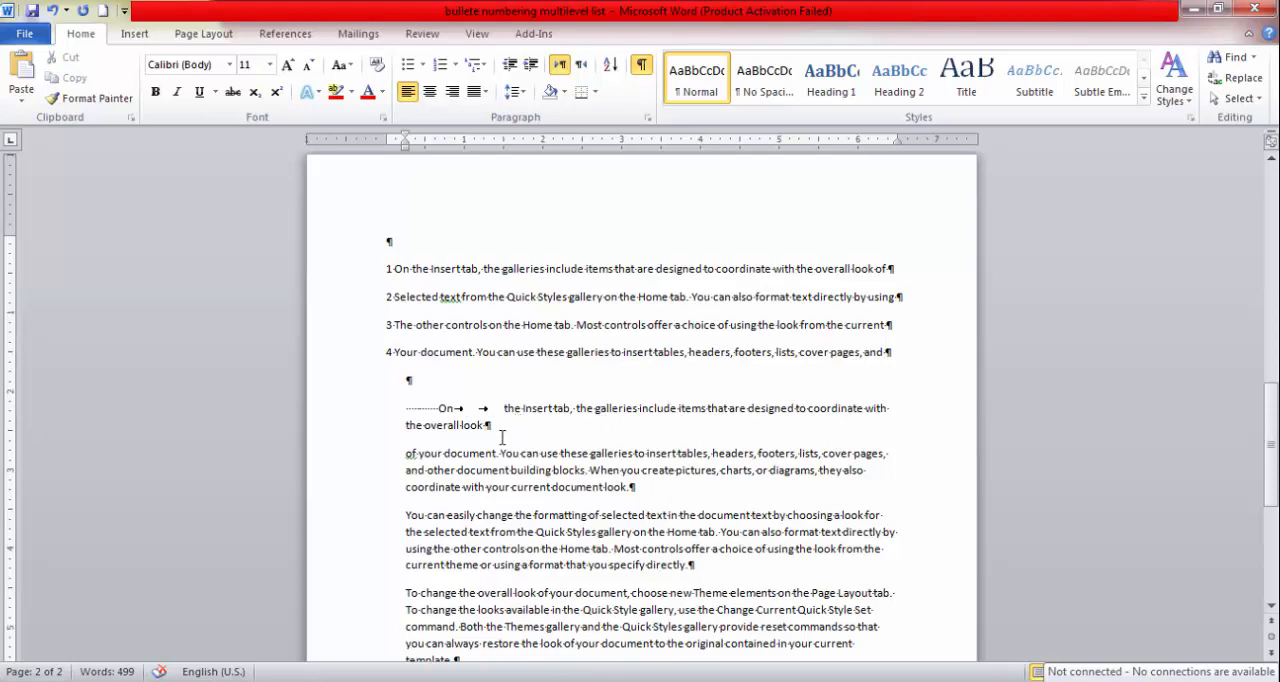
click(448, 365)
click(445, 378)
key(Return)
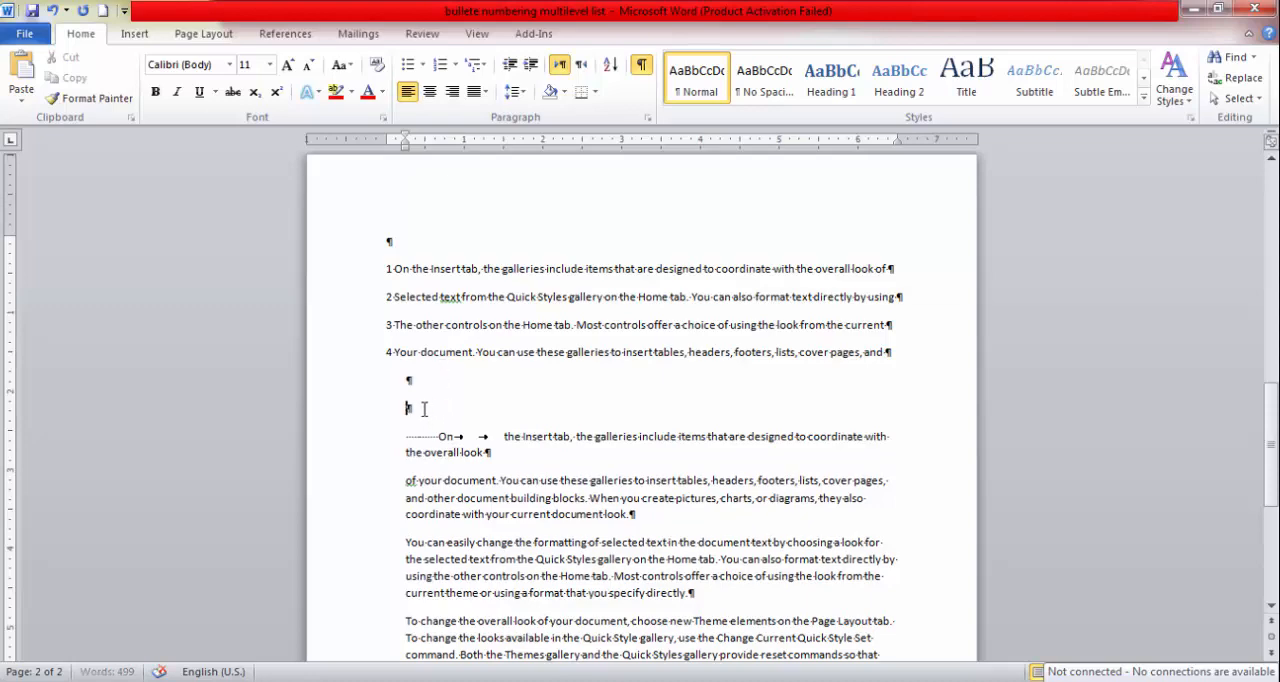
Highlight the empty paragraph marks below the numbered lines and hide the formatting marks in the document.
drag(410, 408, 413, 362)
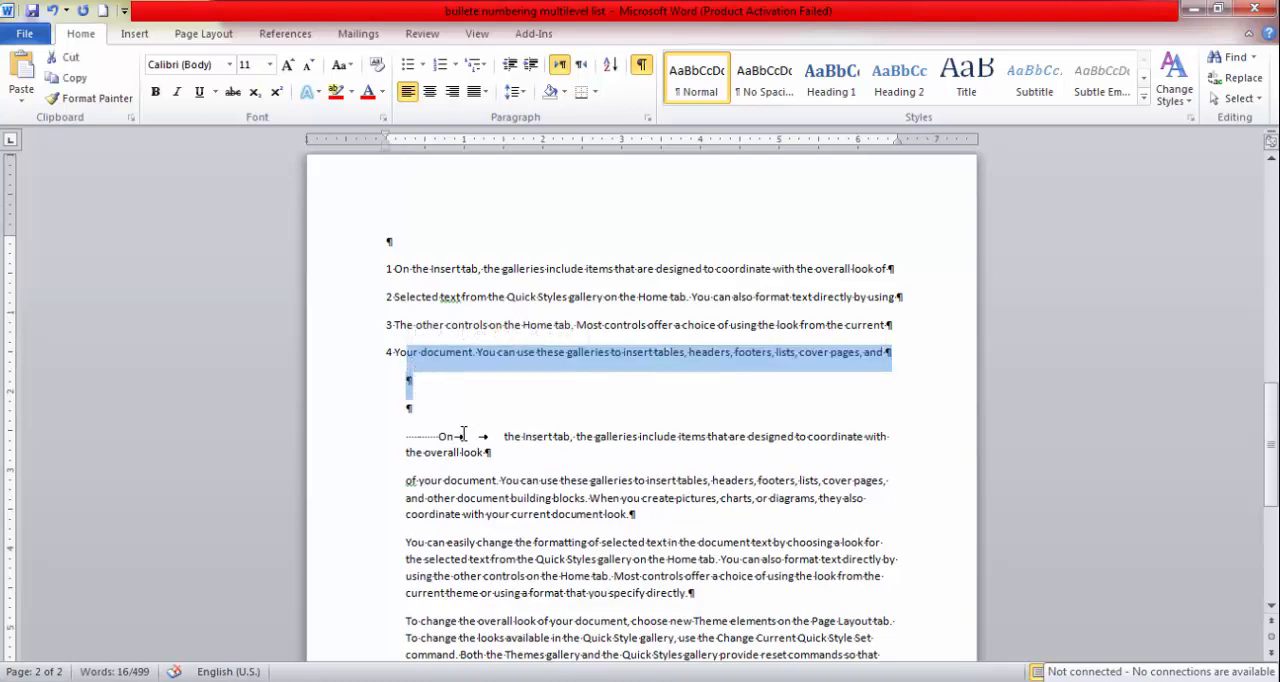
click(436, 412)
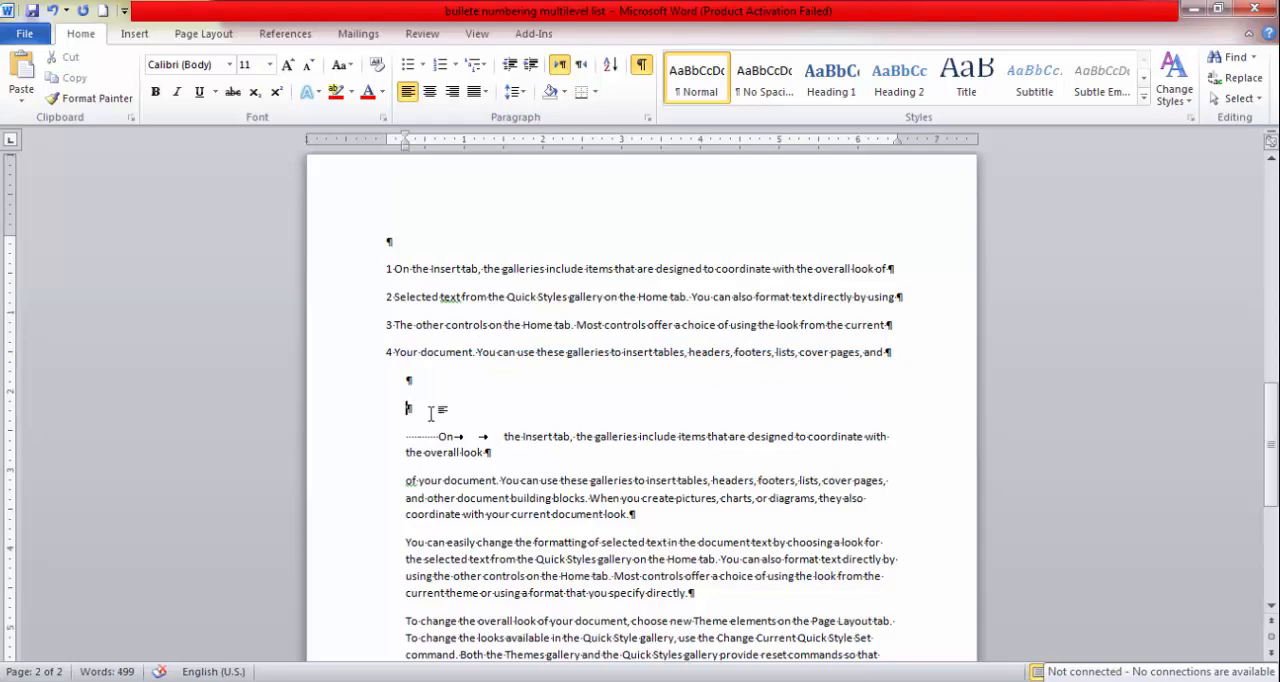
drag(436, 410, 428, 387)
click(641, 64)
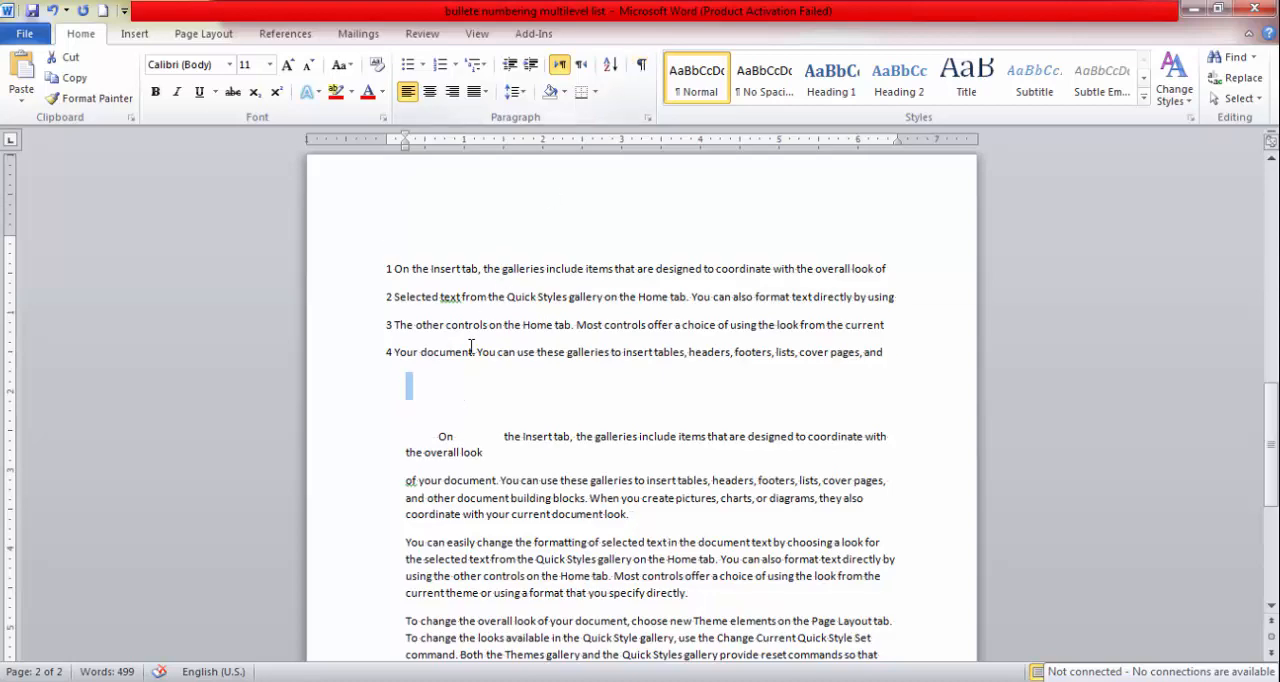
click(484, 380)
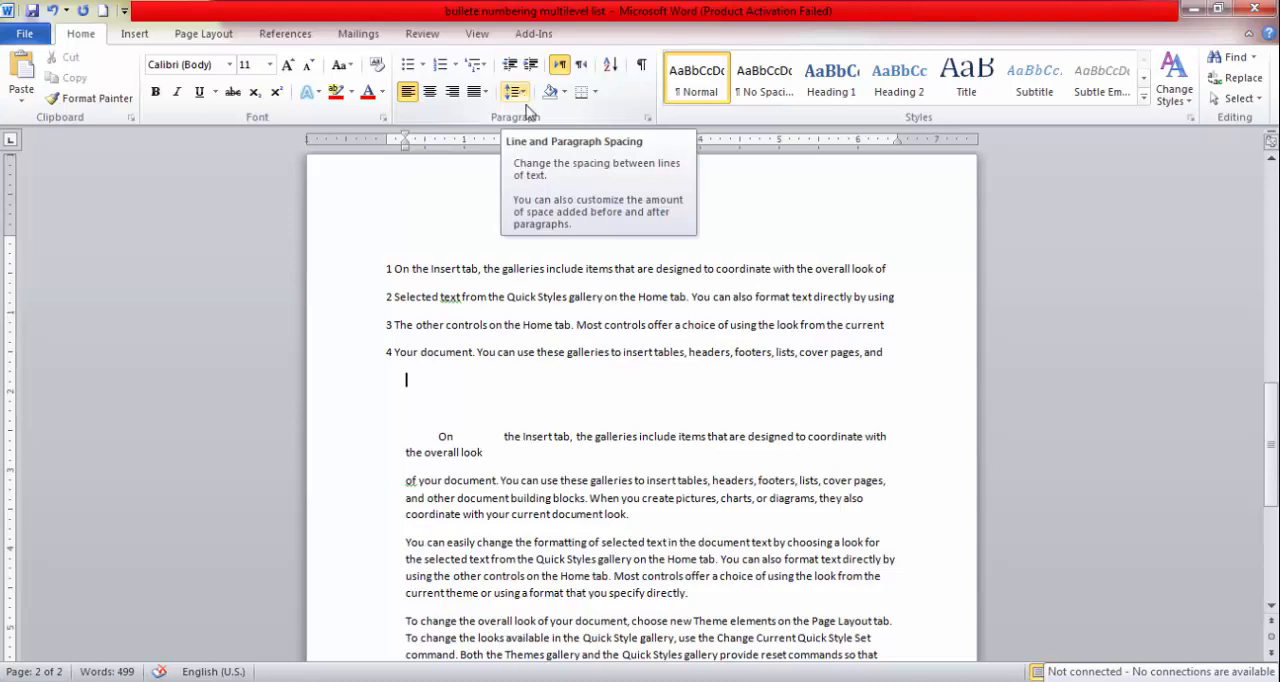
Delete the "On the Insert tab" paragraph with the blank lines above it, and insert one empty line before "of your document".
scroll(514, 328, down, 3)
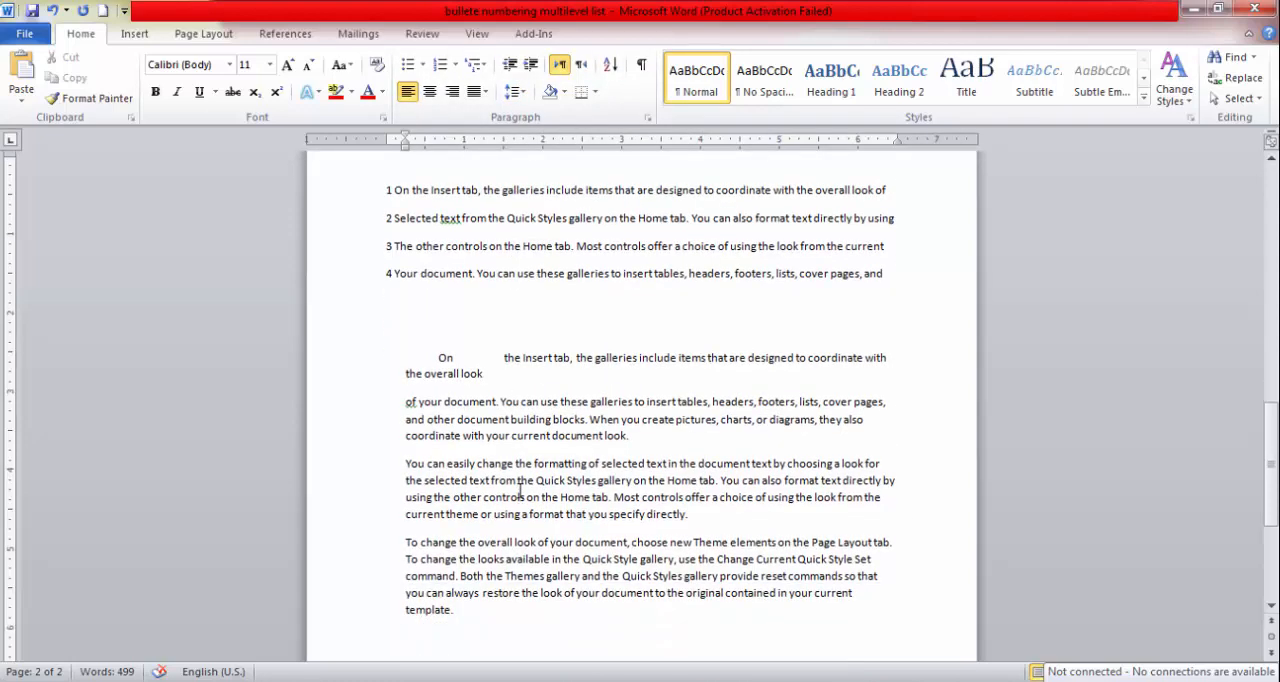
drag(490, 335, 382, 256)
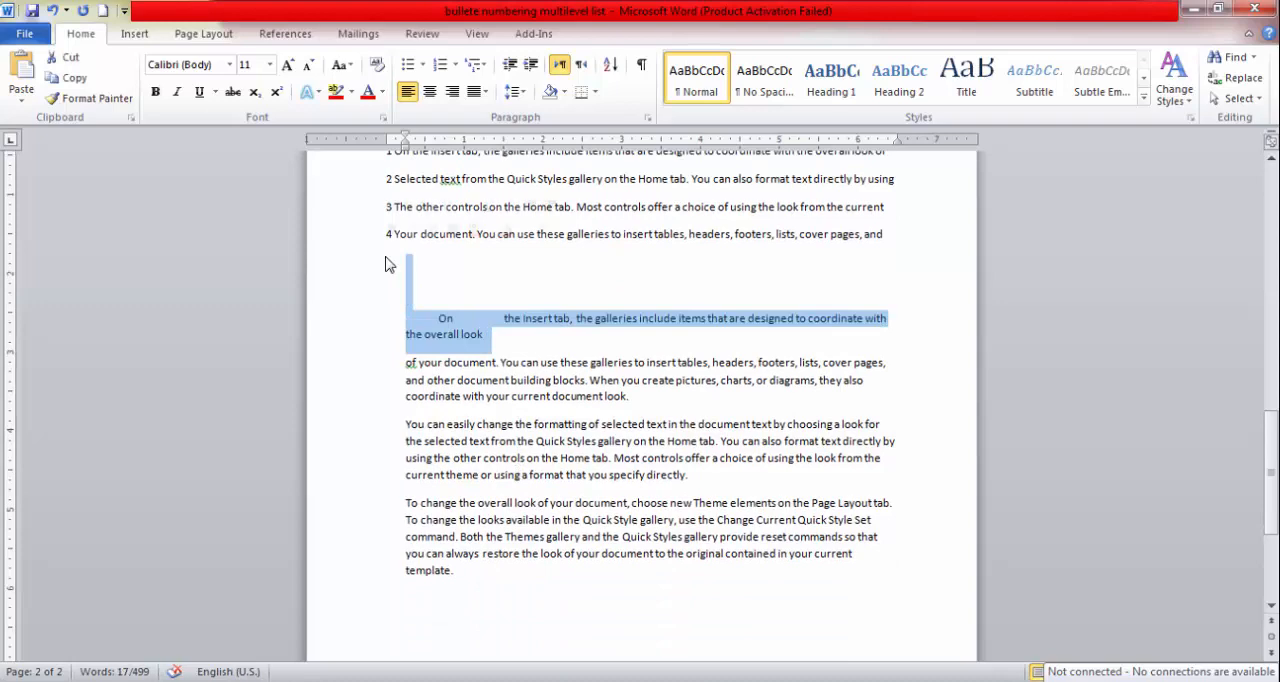
key(Delete)
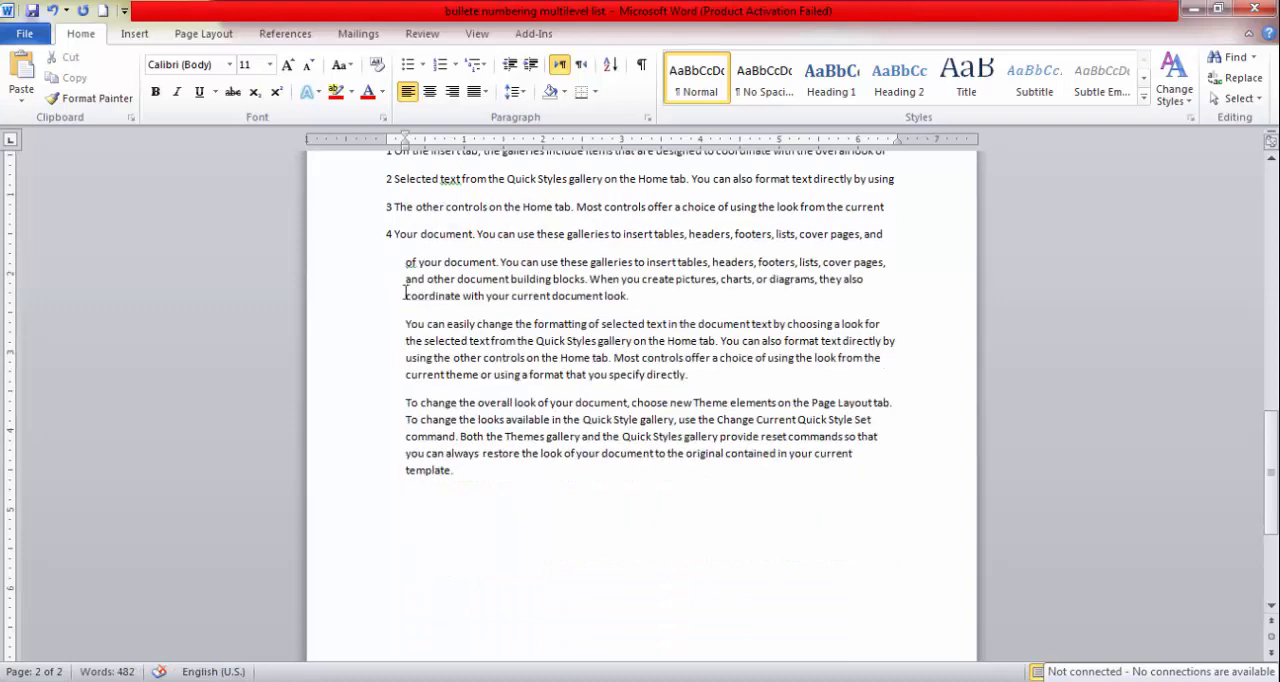
key(Return)
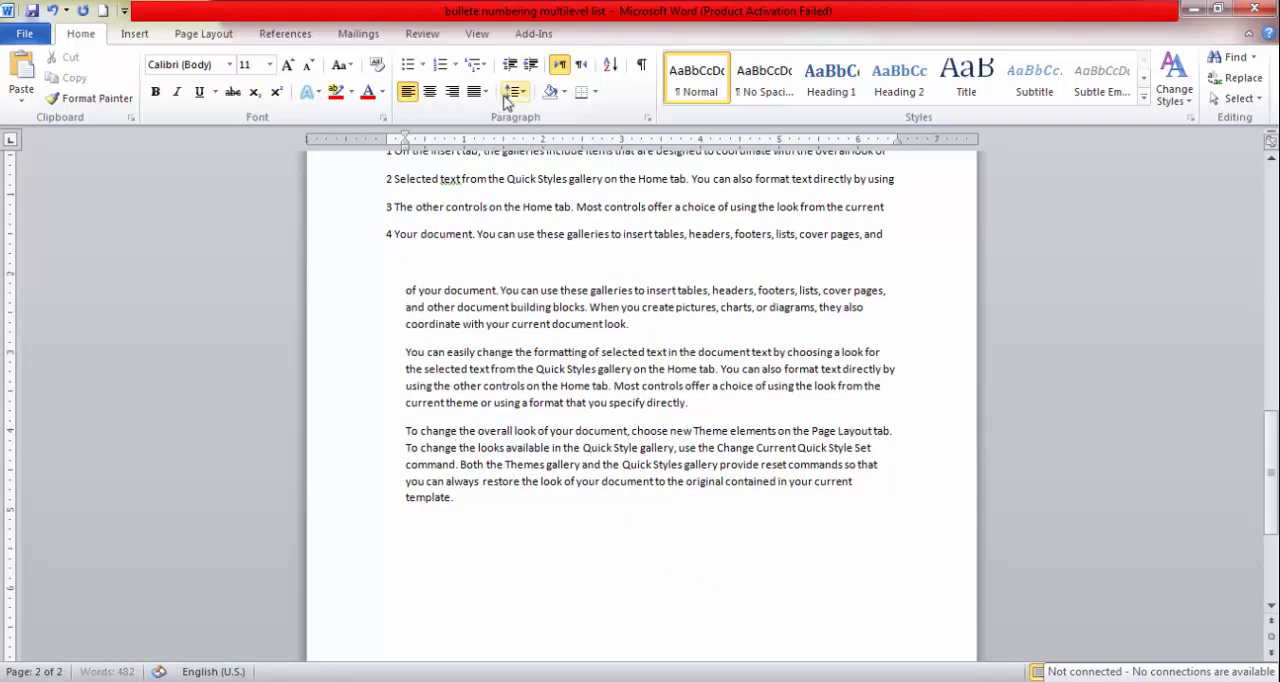
Try a line spacing of 2.5 on the paragraph starting "of your document" and return it to 1.15.
click(513, 92)
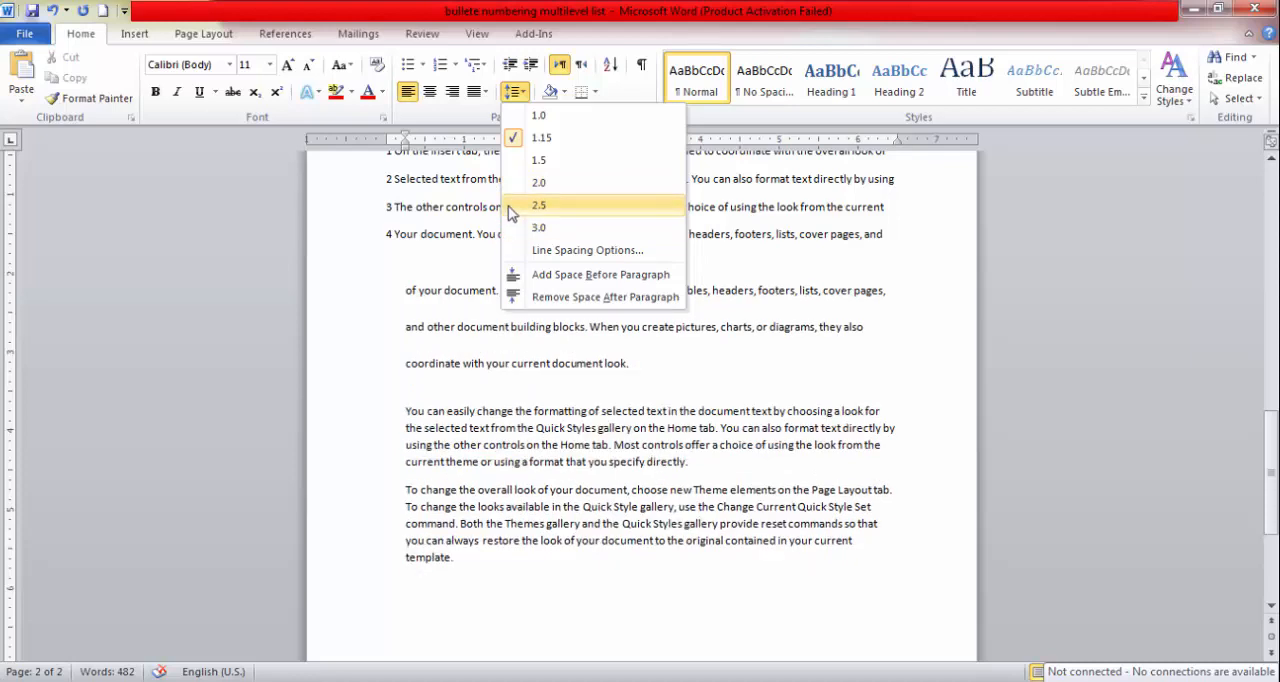
click(511, 206)
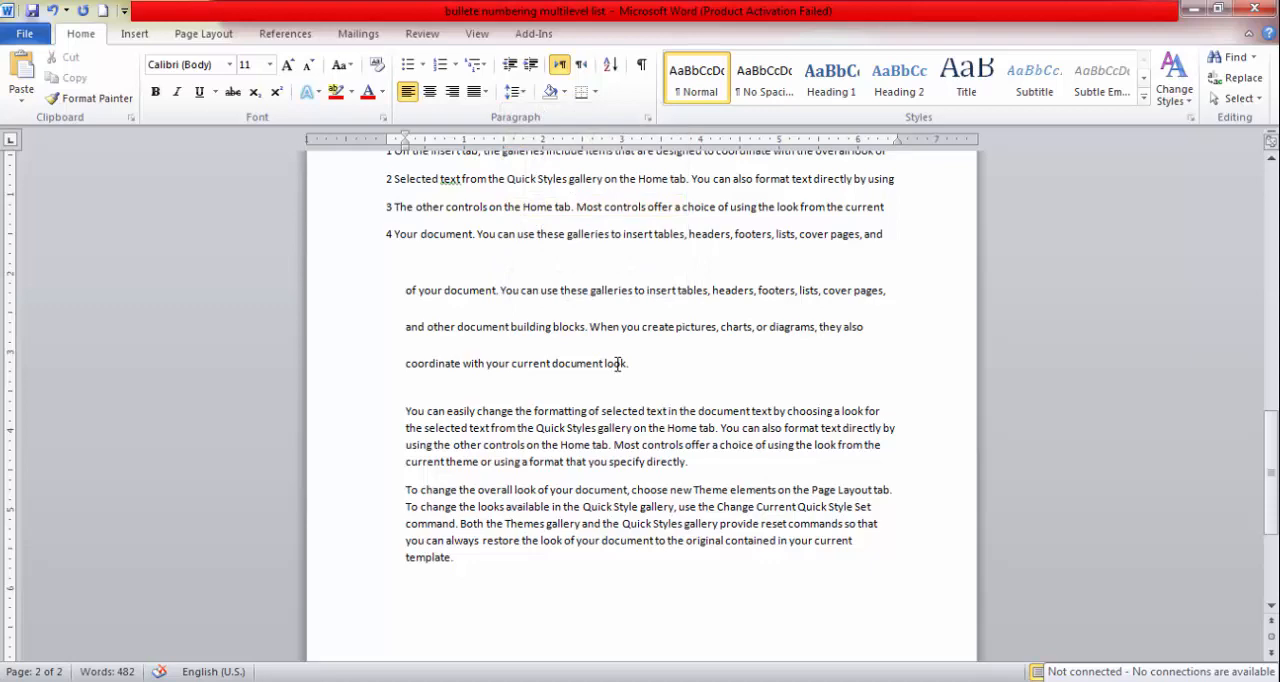
scroll(617, 363, up, 1)
drag(628, 403, 410, 333)
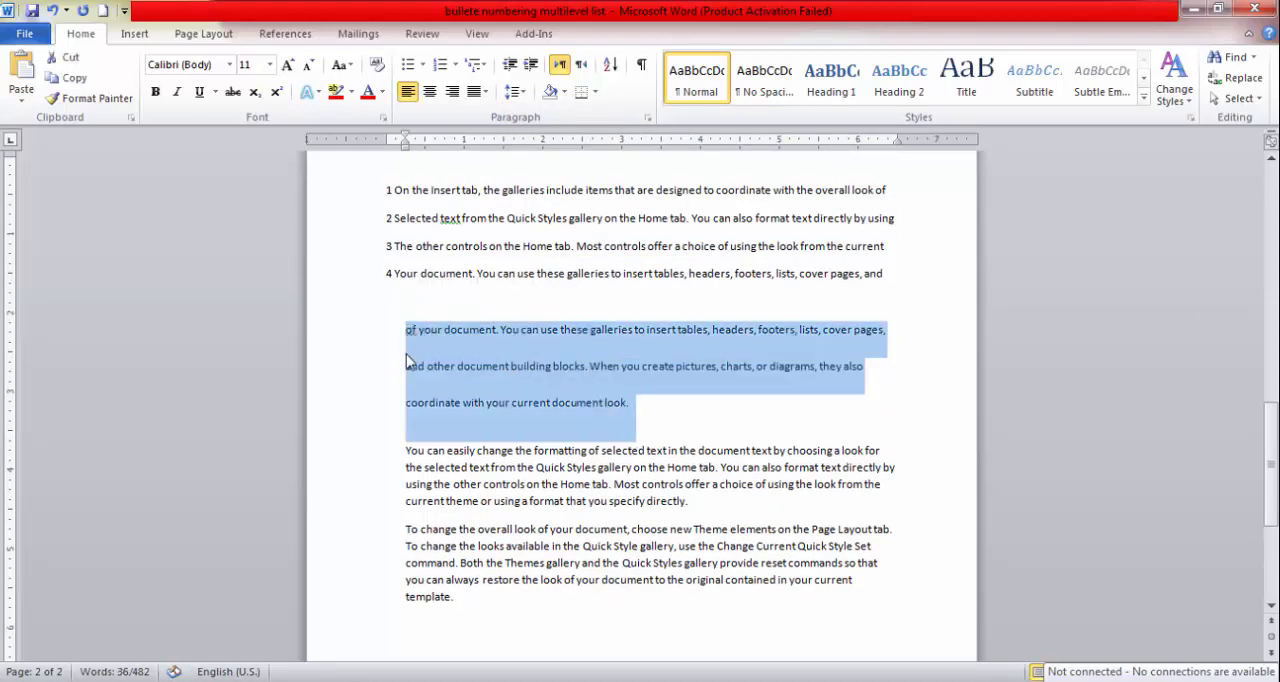
click(518, 92)
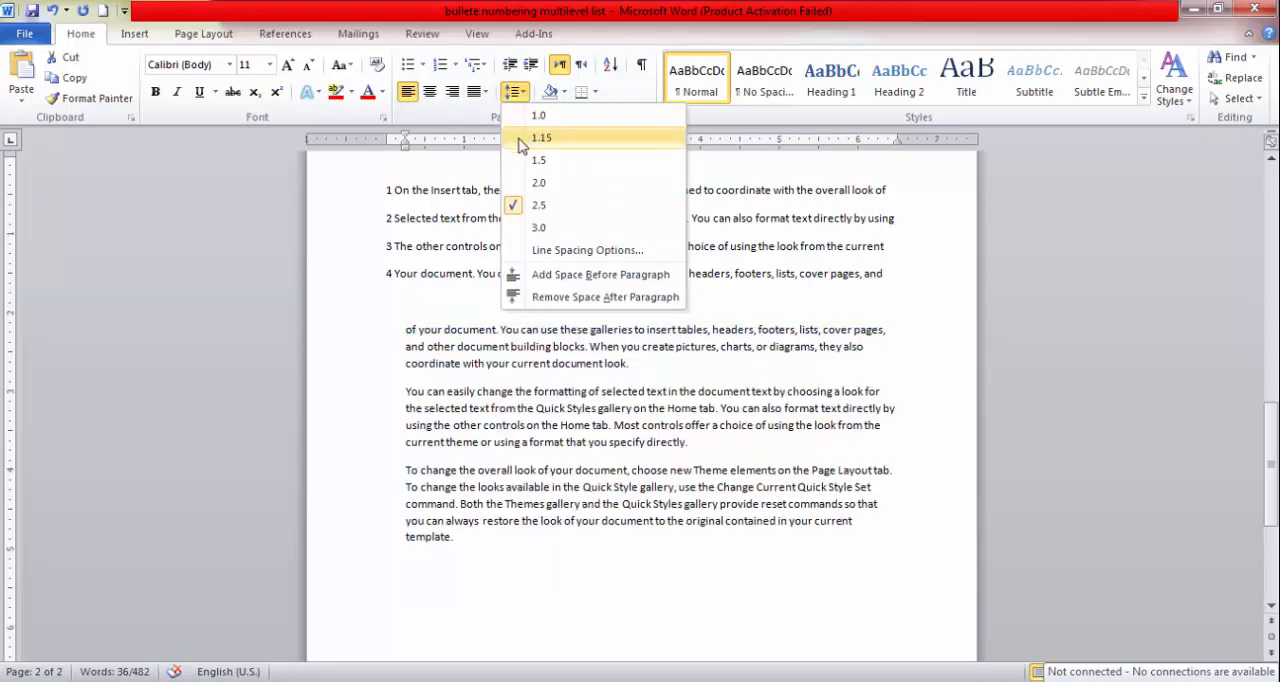
click(519, 141)
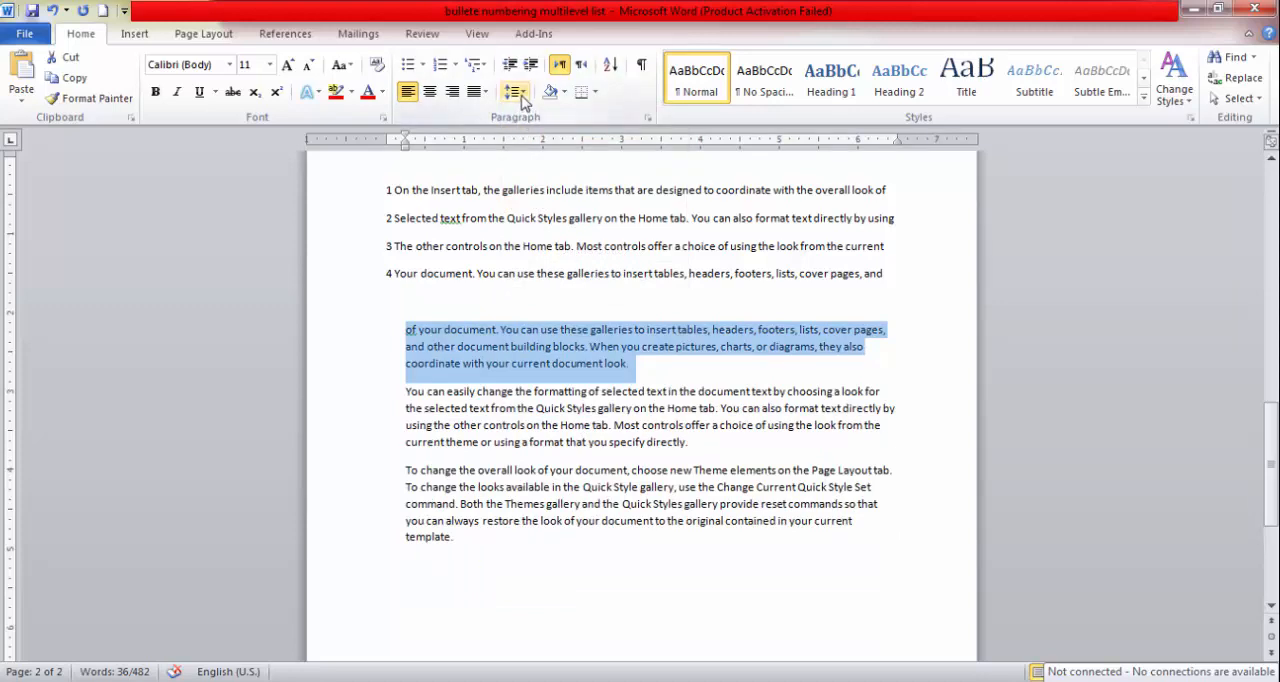
Use the line spacing options to set the "of your document" paragraph to Multiple at 5.
click(521, 97)
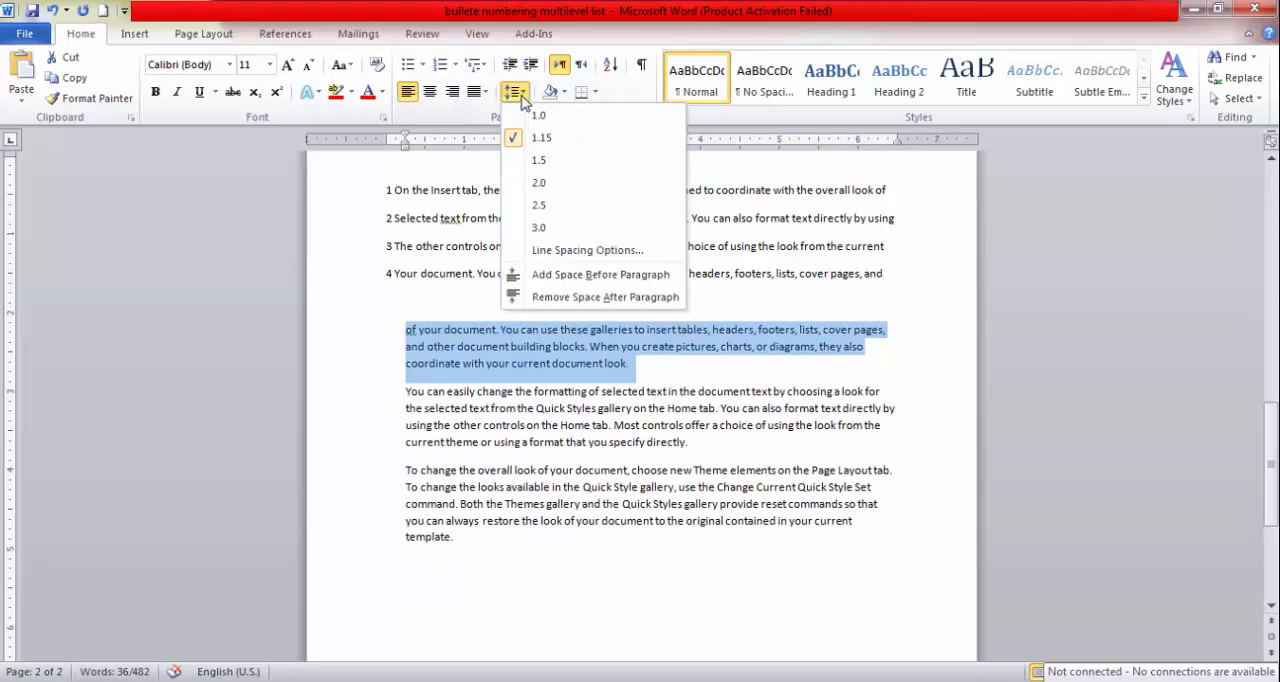
click(558, 252)
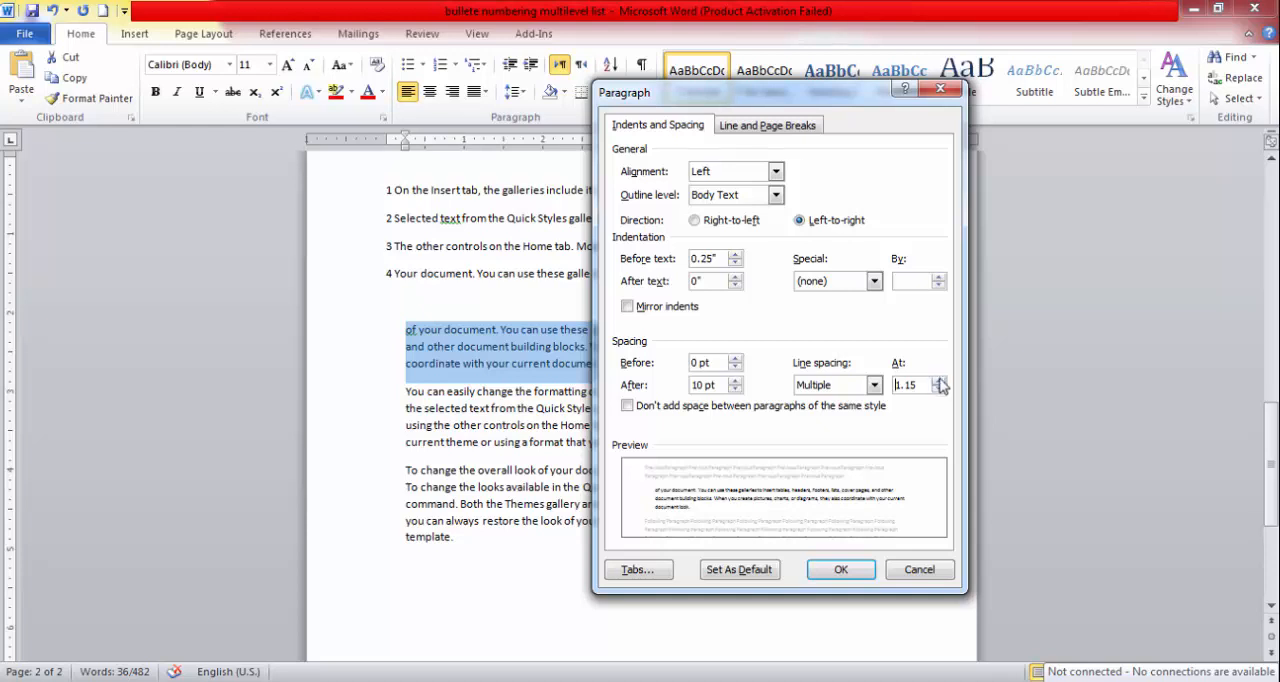
click(939, 380)
click(939, 380)
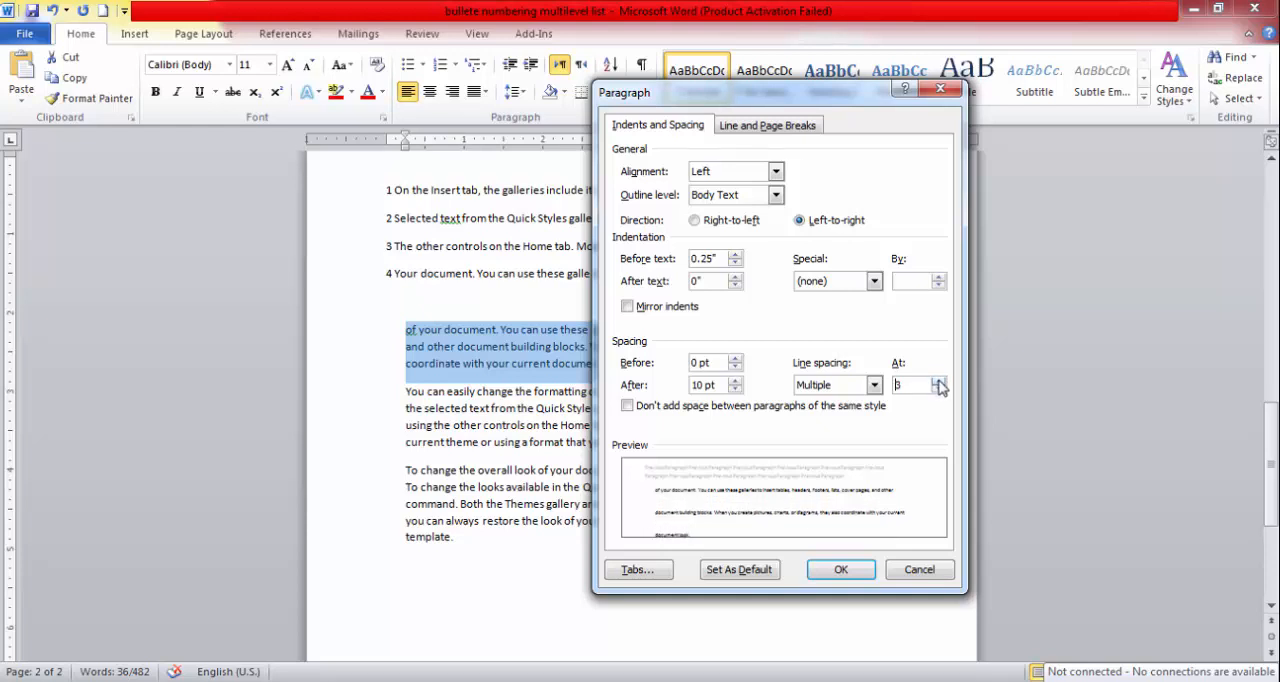
click(939, 380)
click(939, 380)
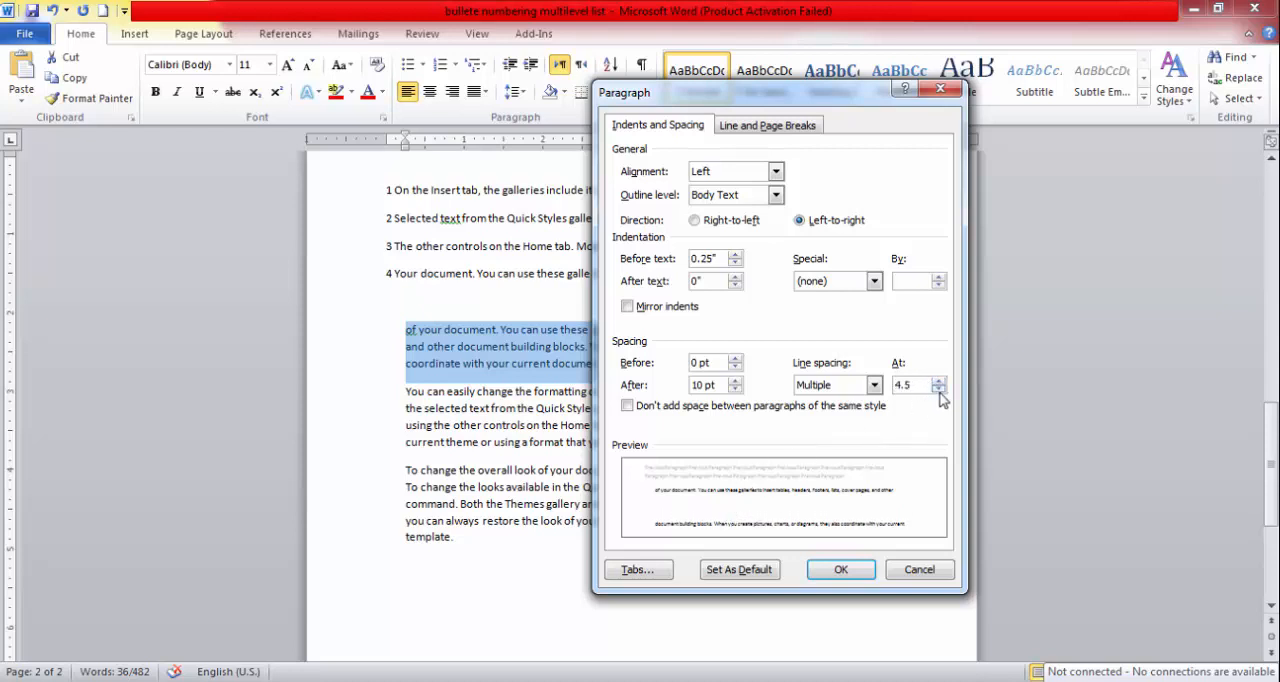
click(939, 389)
click(939, 389)
click(939, 389)
click(939, 389)
click(939, 389)
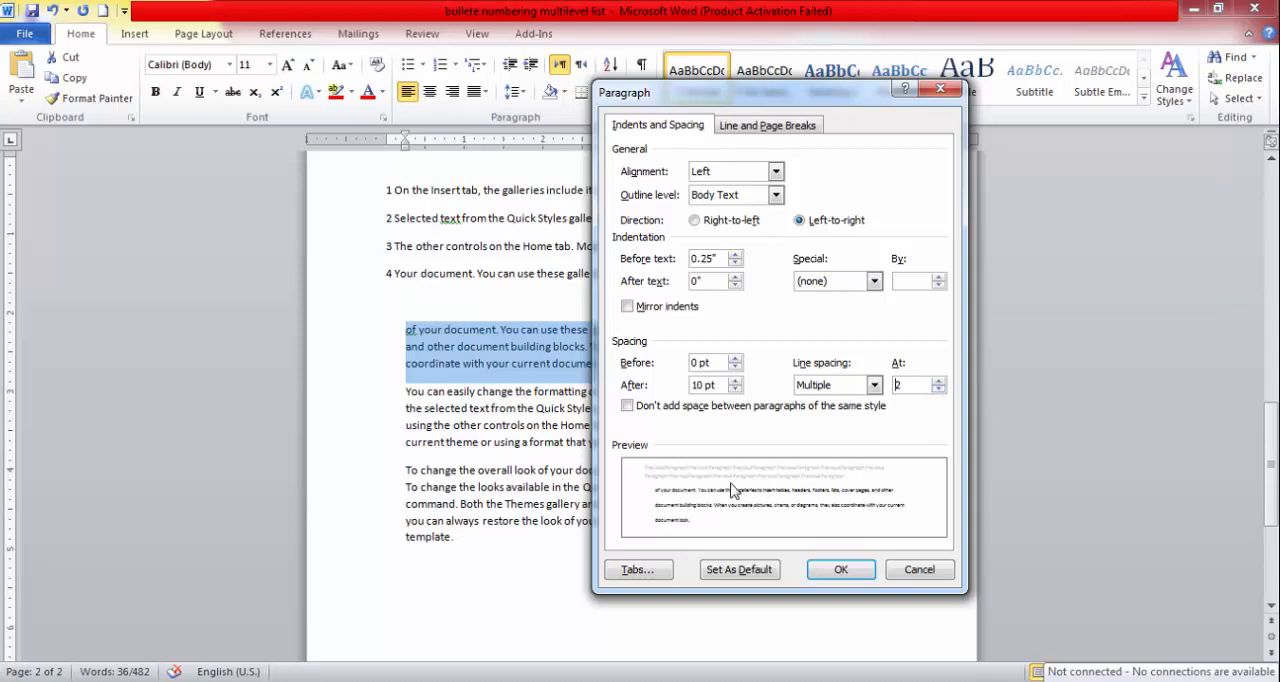
click(938, 381)
click(938, 381)
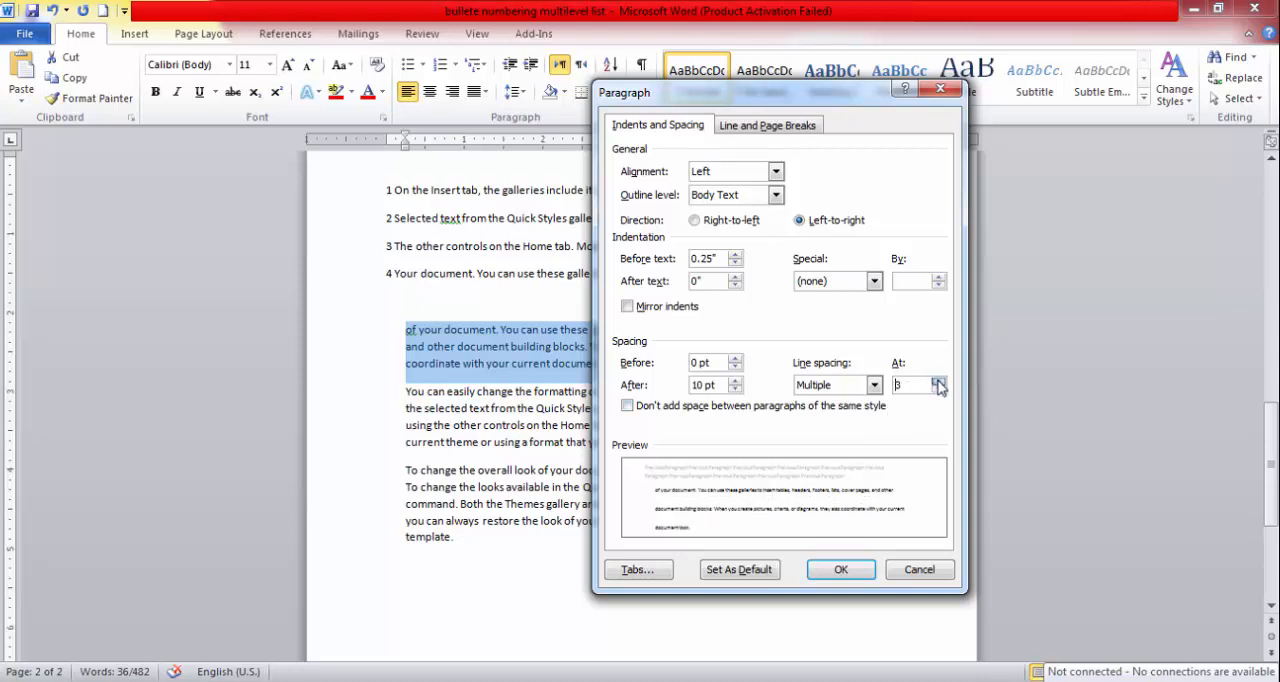
click(938, 381)
click(938, 381)
click(938, 381)
click(938, 381)
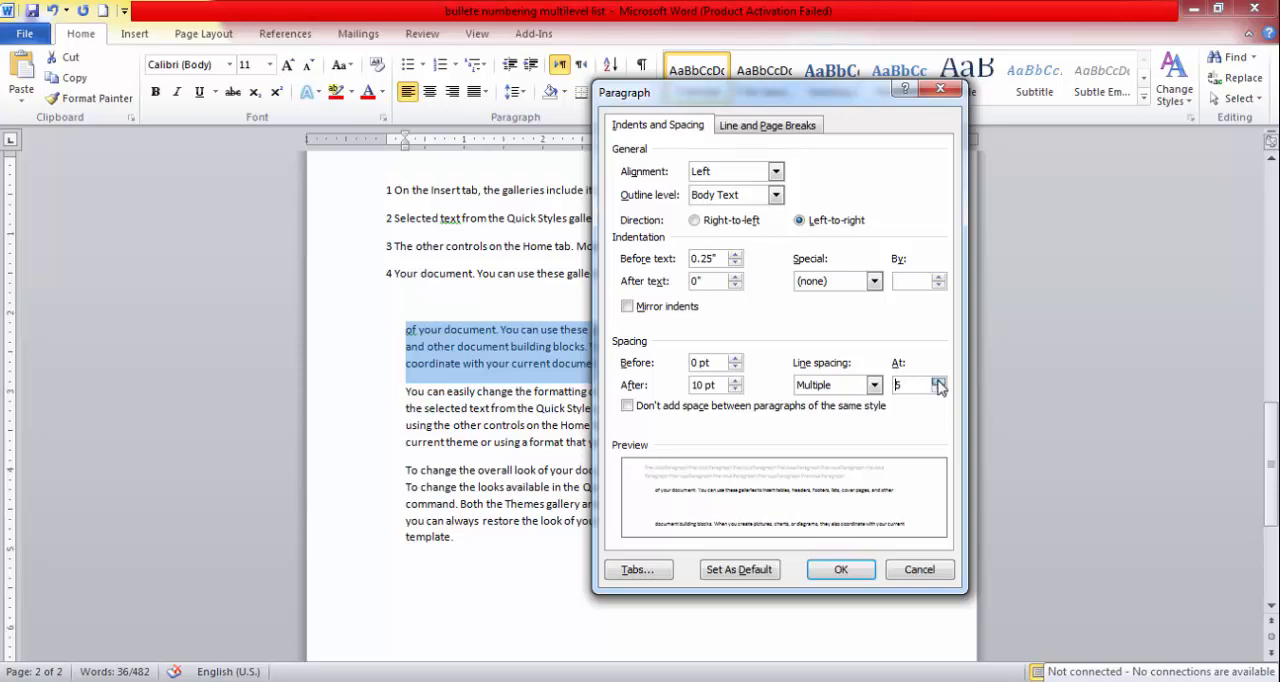
click(841, 569)
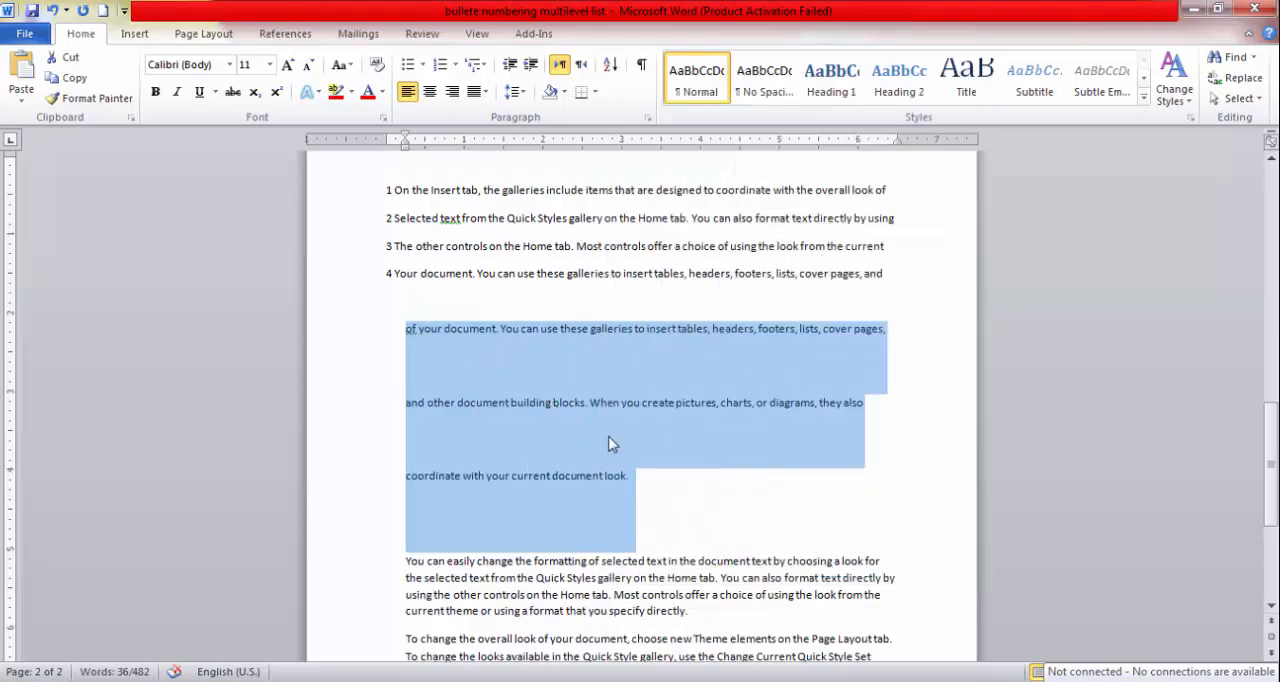
Reset the line spacing of the "of your document" paragraph to 1.15.
click(524, 92)
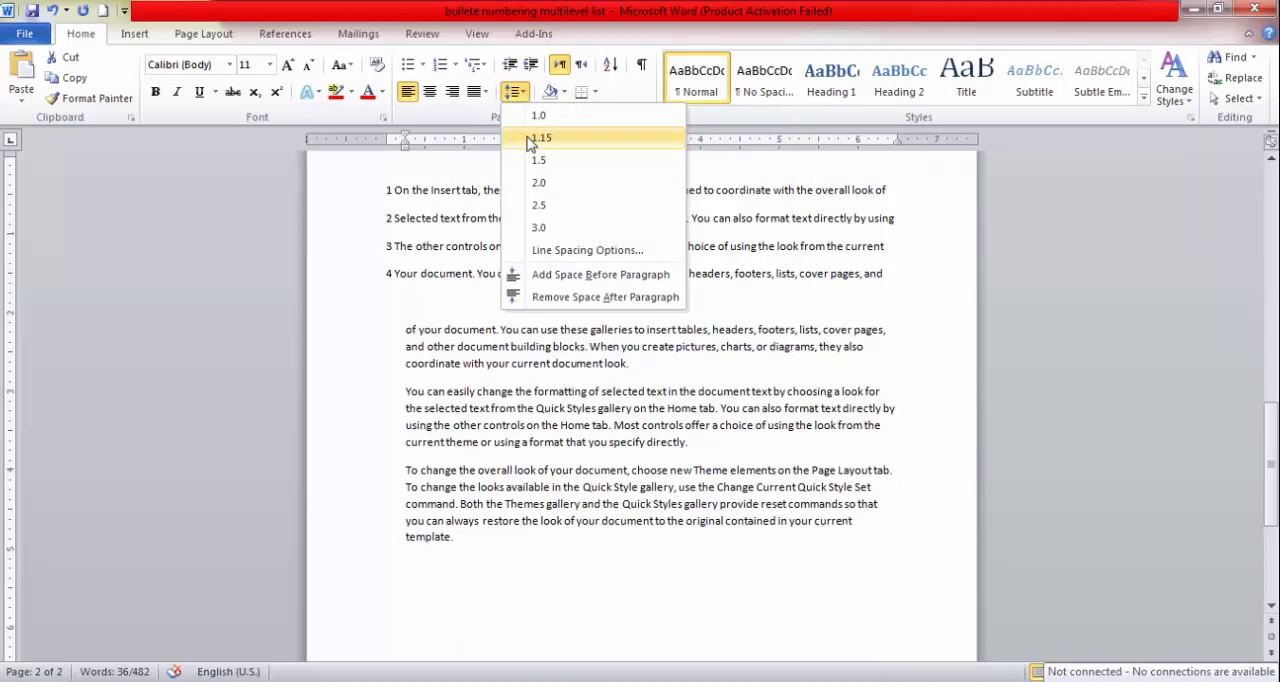
click(530, 144)
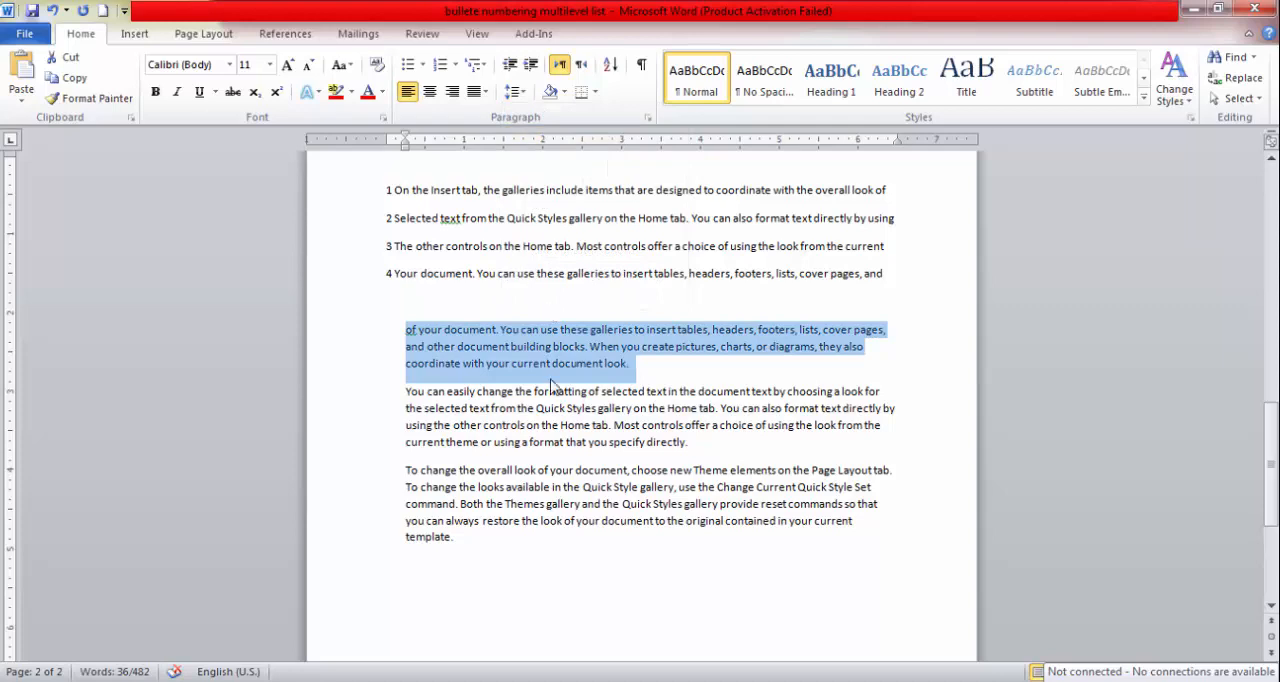
click(518, 93)
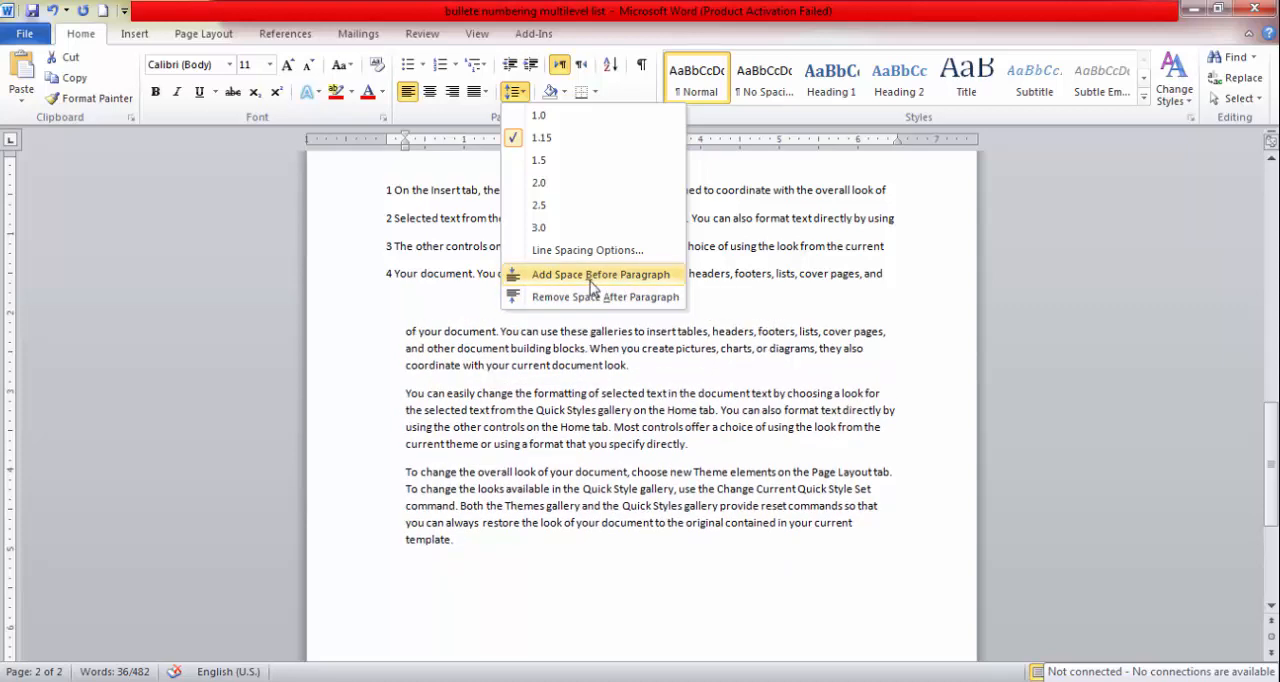
click(416, 286)
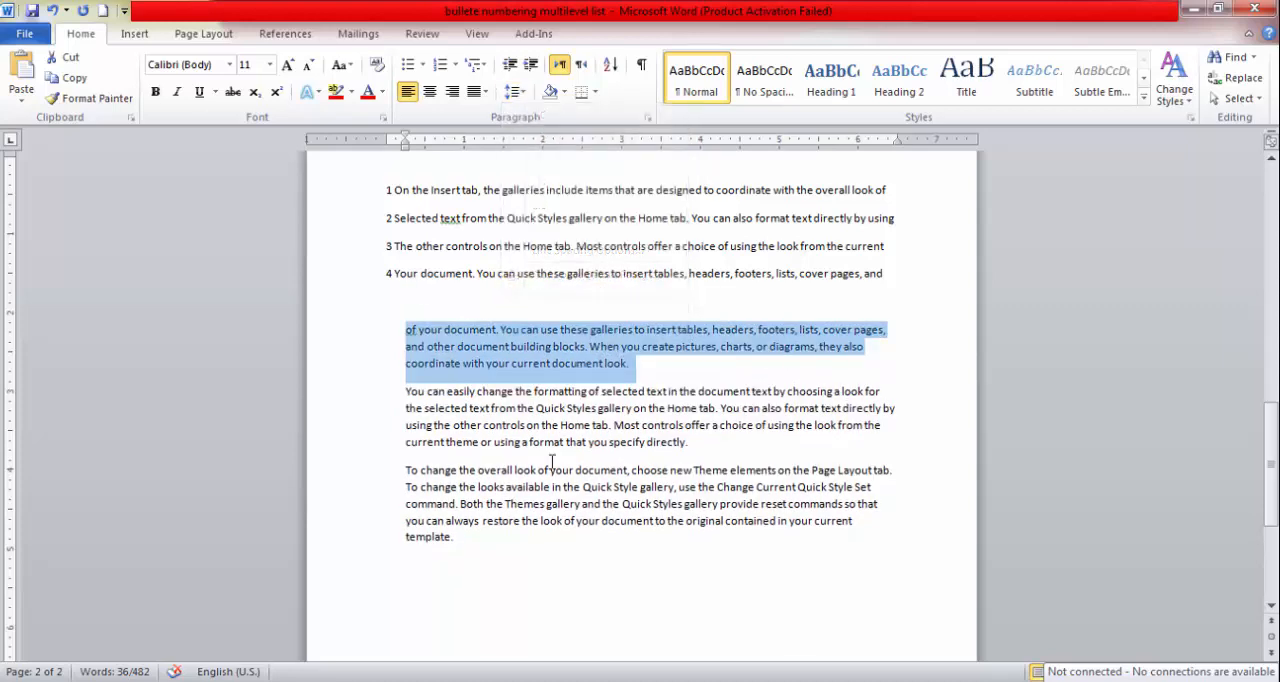
click(604, 475)
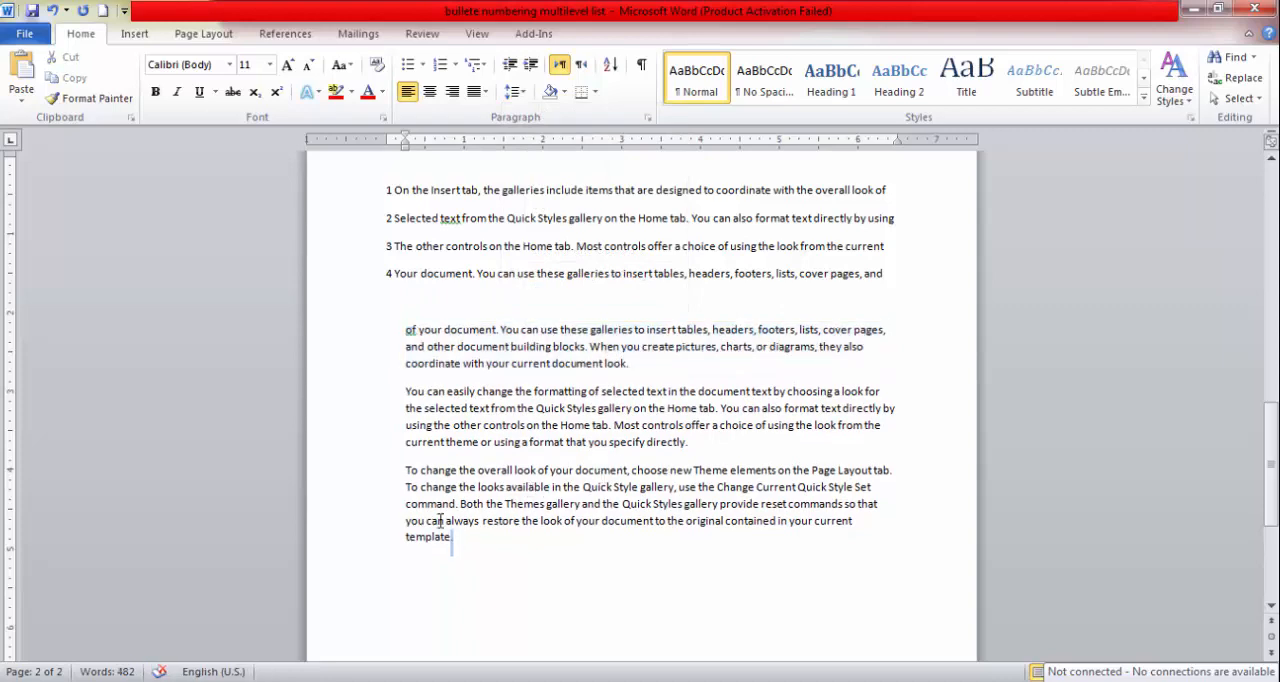
Add space before the paragraph starting "You can easily change the formatting".
drag(456, 538, 405, 504)
drag(689, 442, 407, 394)
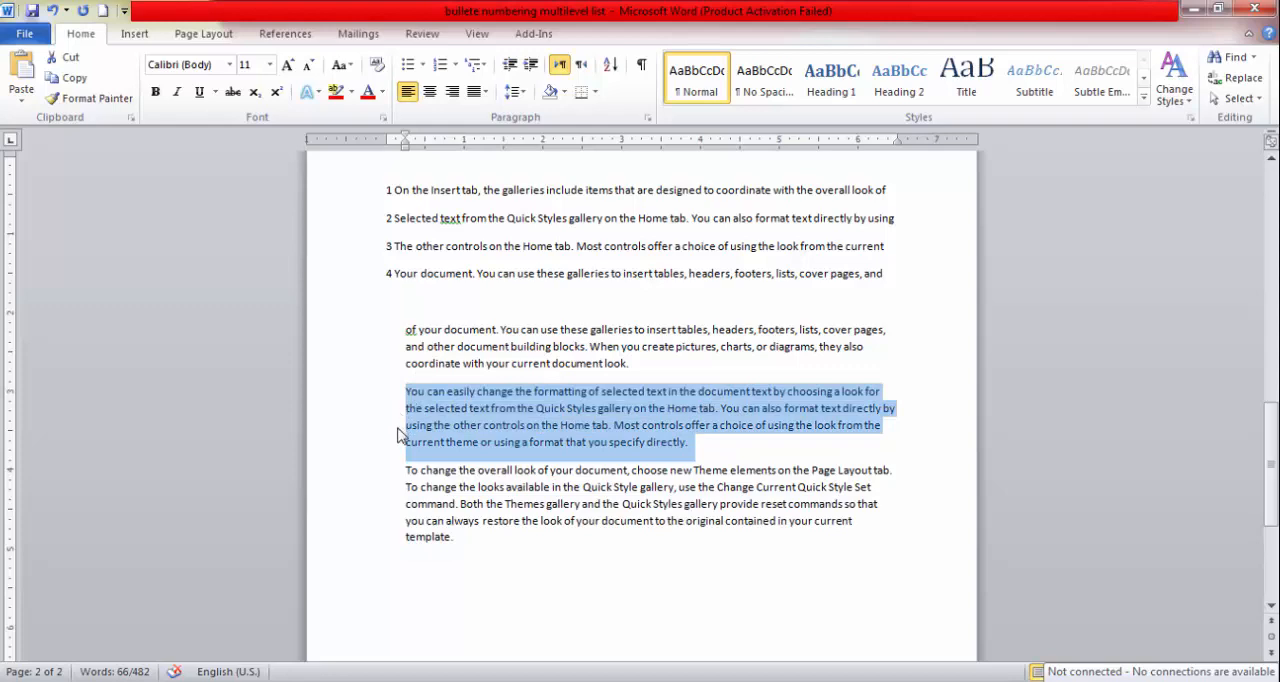
click(515, 91)
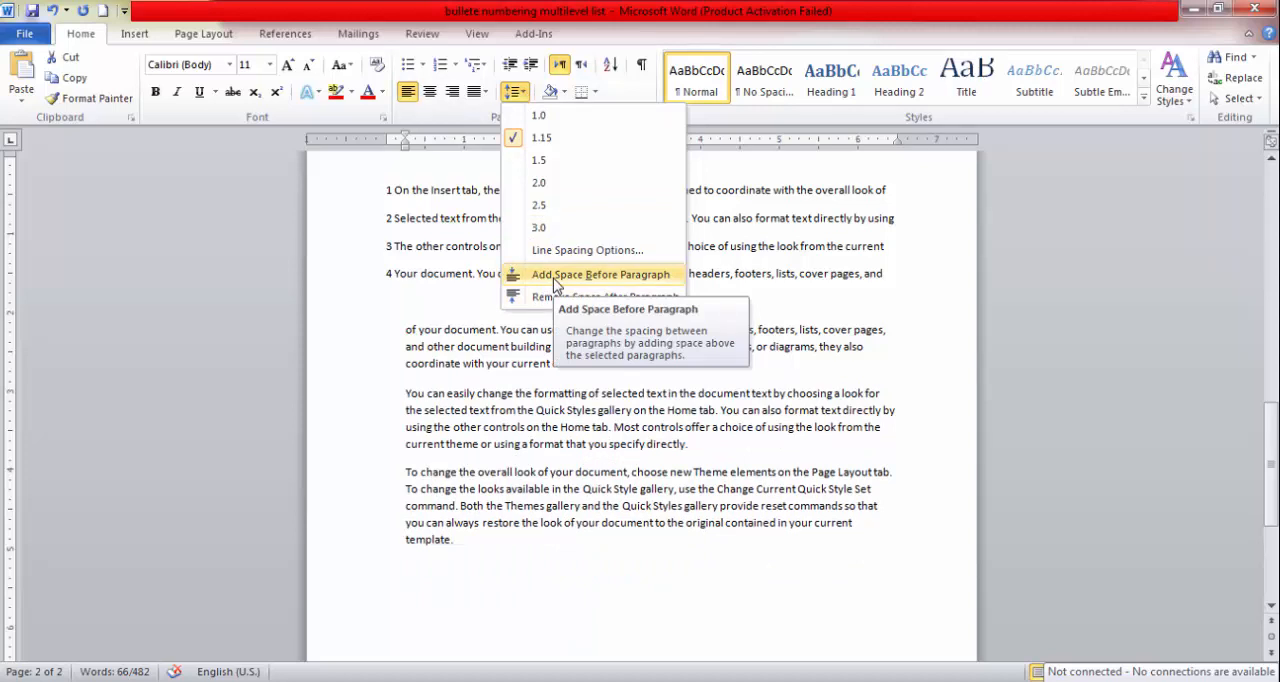
click(554, 279)
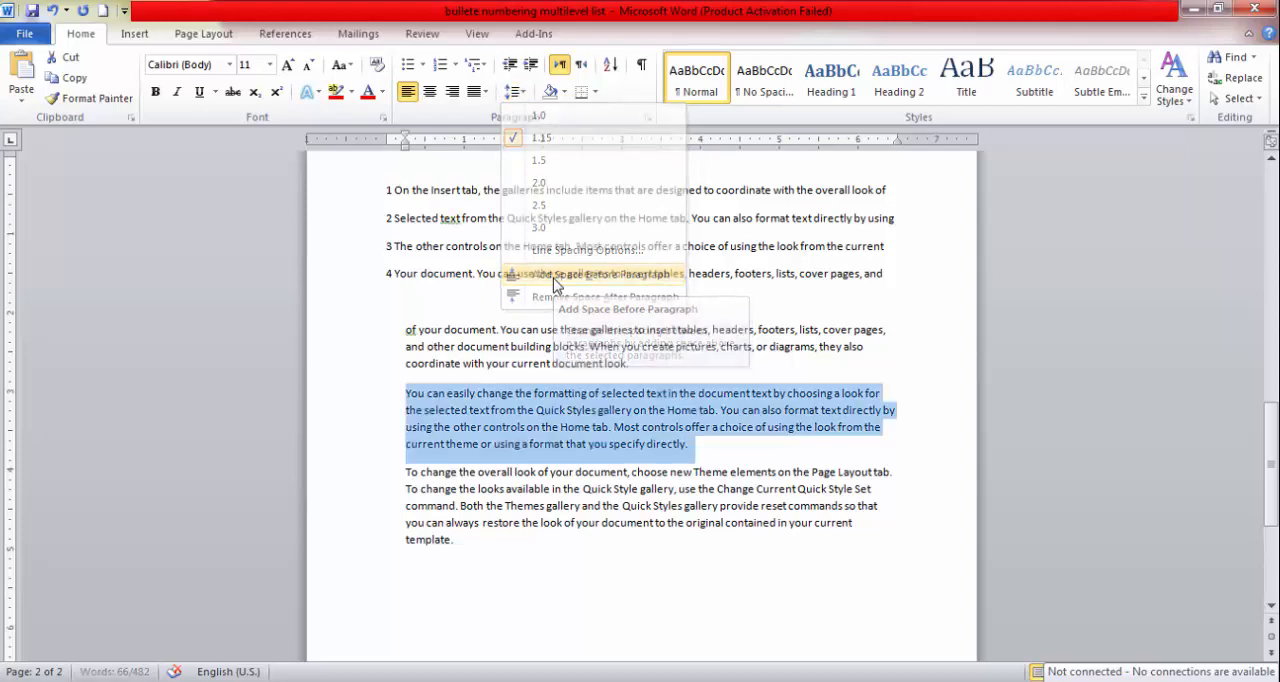
click(508, 393)
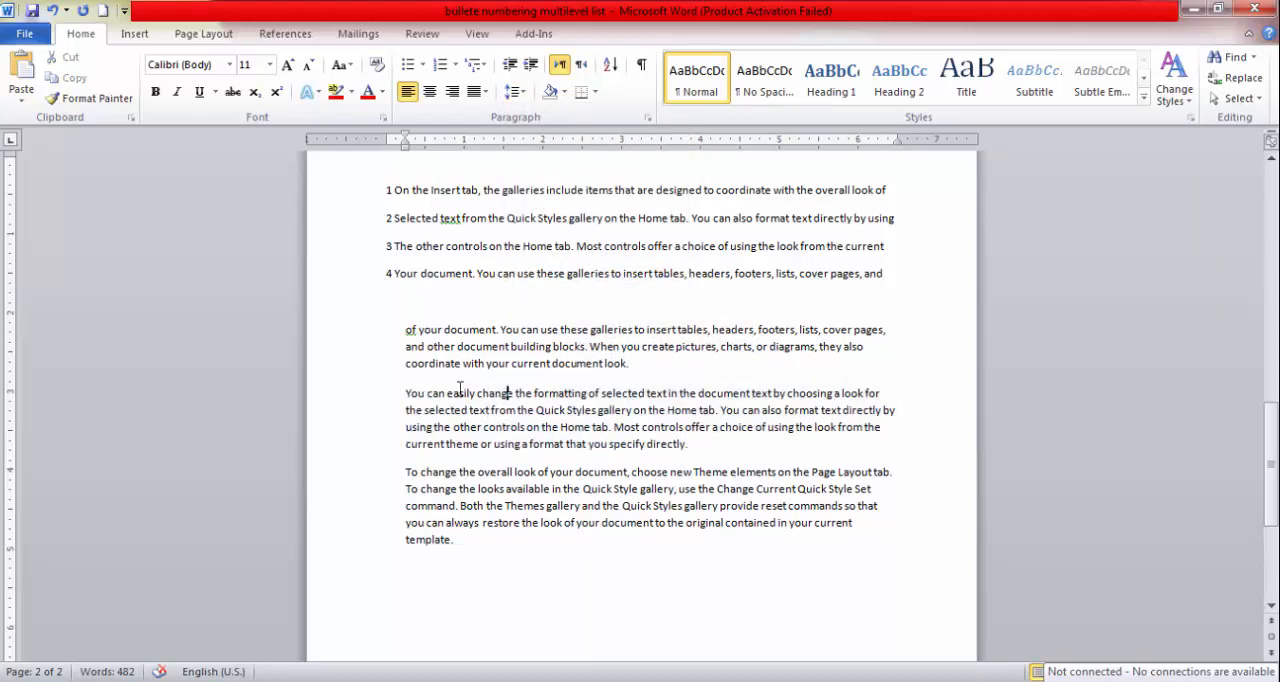
Remove the space before the paragraph starting "You can easily change the formatting".
drag(400, 389, 698, 443)
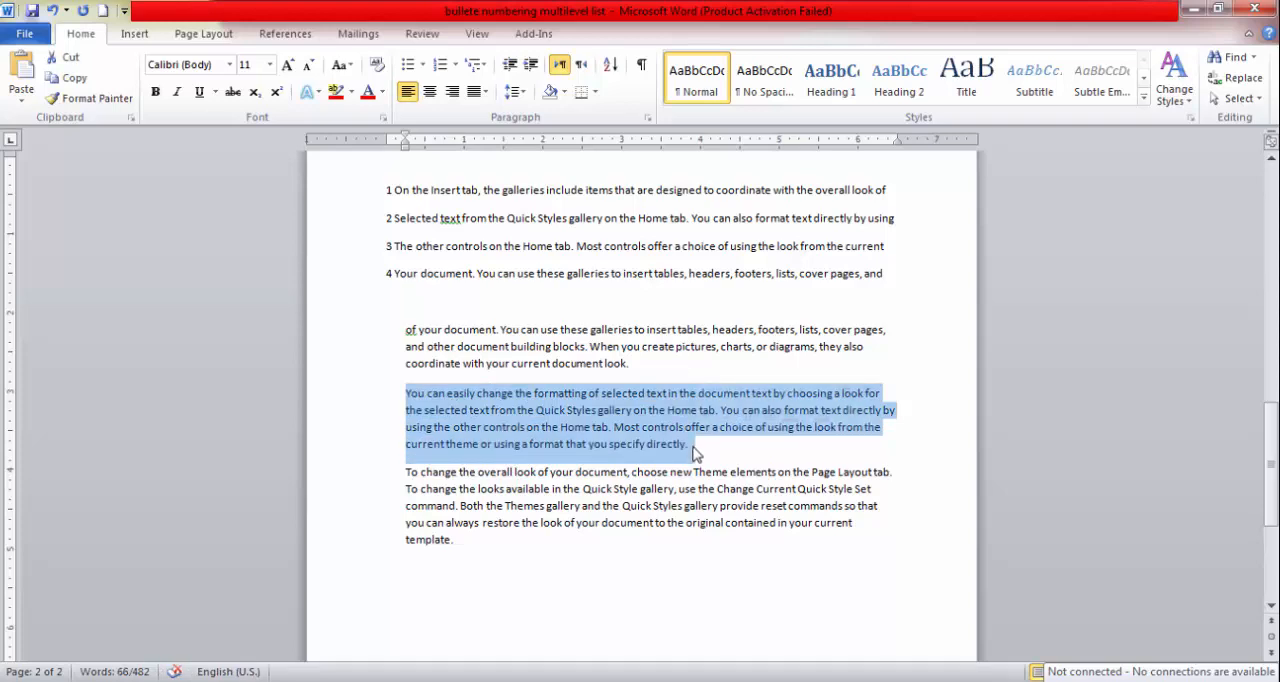
click(524, 99)
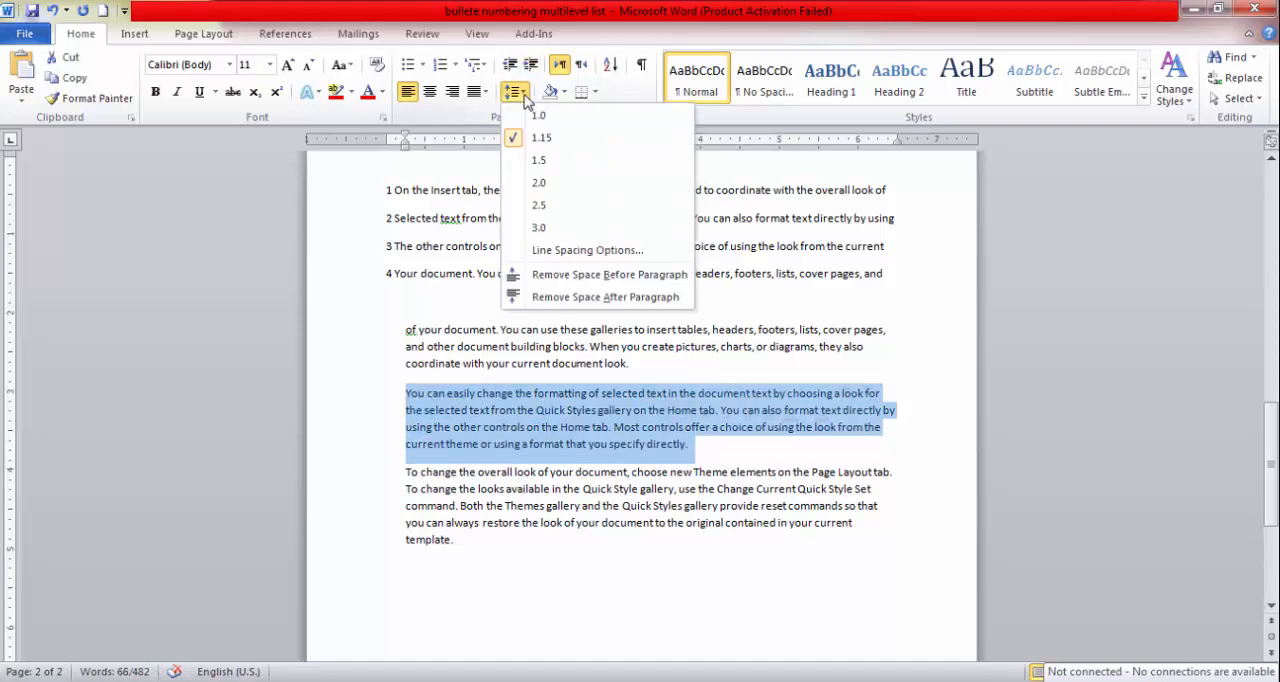
click(546, 275)
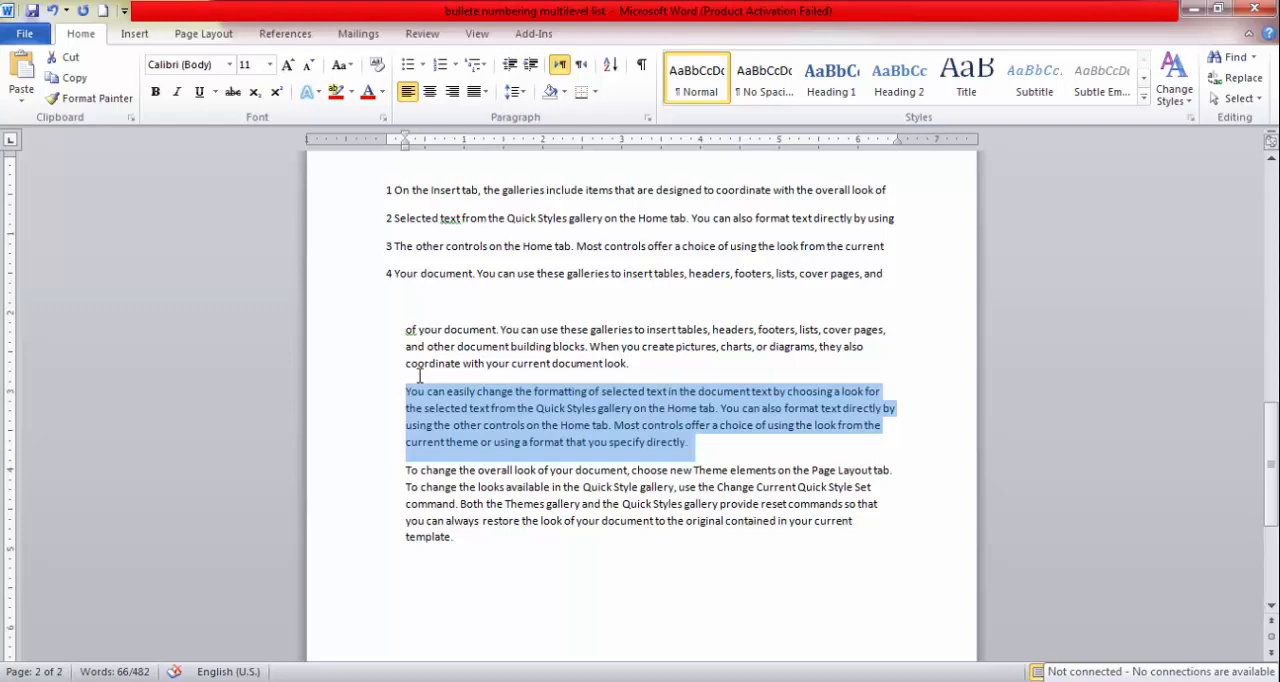
Remove the space after the paragraph starting "of your document" and keep that paragraph selected.
drag(631, 366, 408, 329)
click(522, 92)
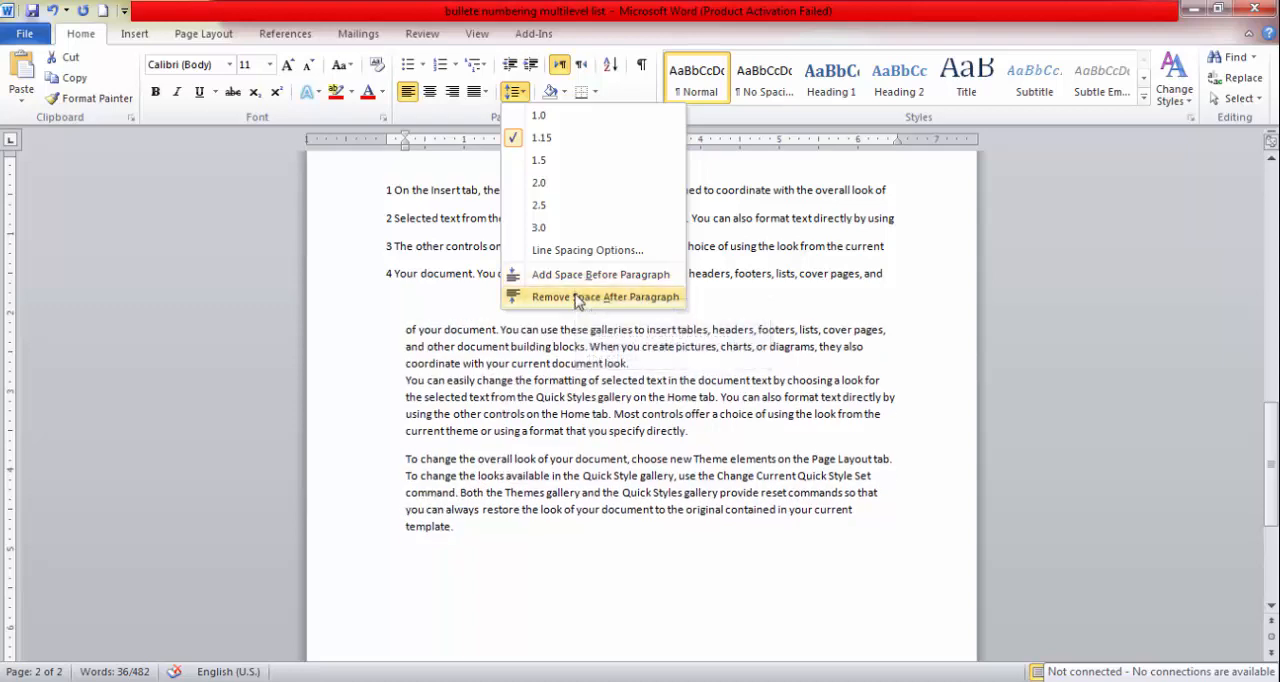
click(573, 301)
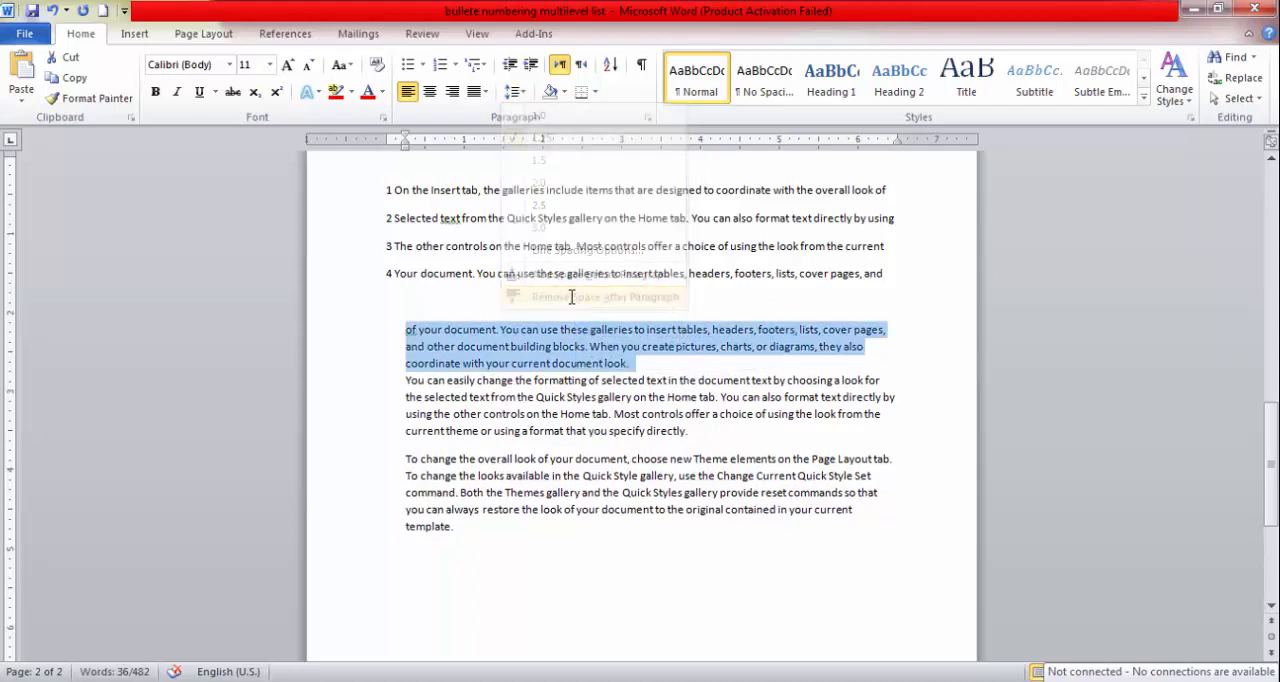
click(634, 363)
drag(634, 363, 406, 329)
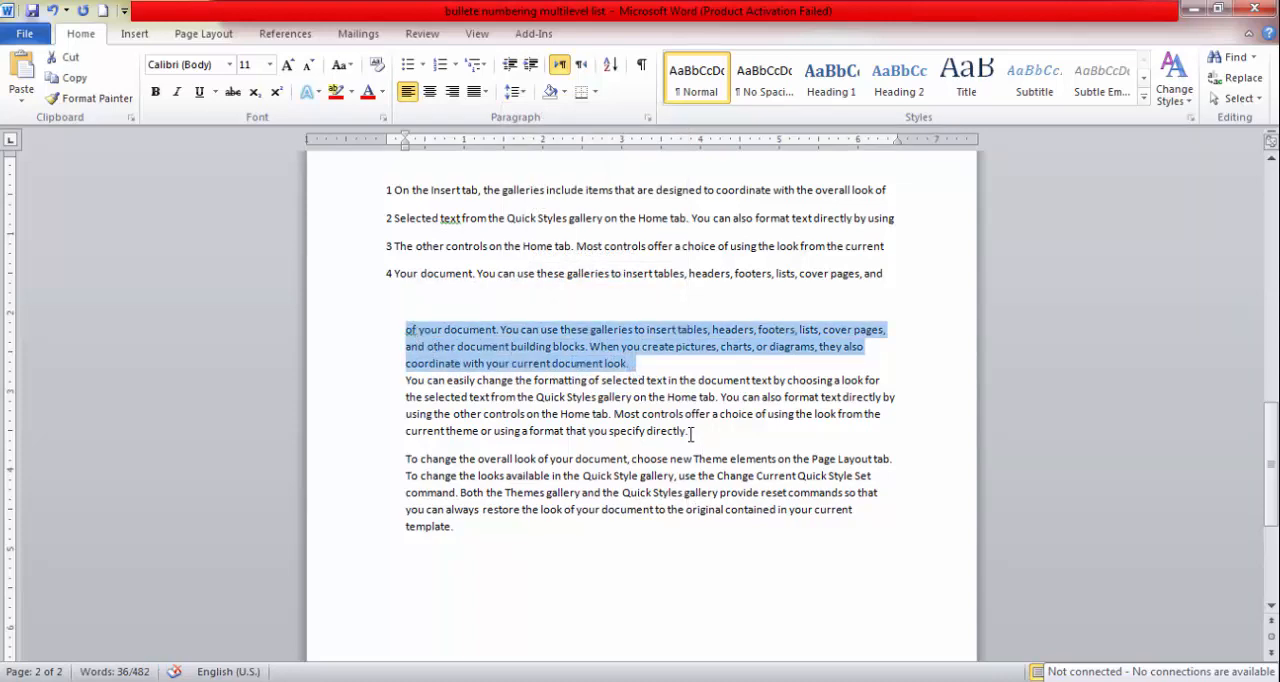
Remove the space after the paragraph starting "You can easily change the formatting".
drag(689, 431, 411, 387)
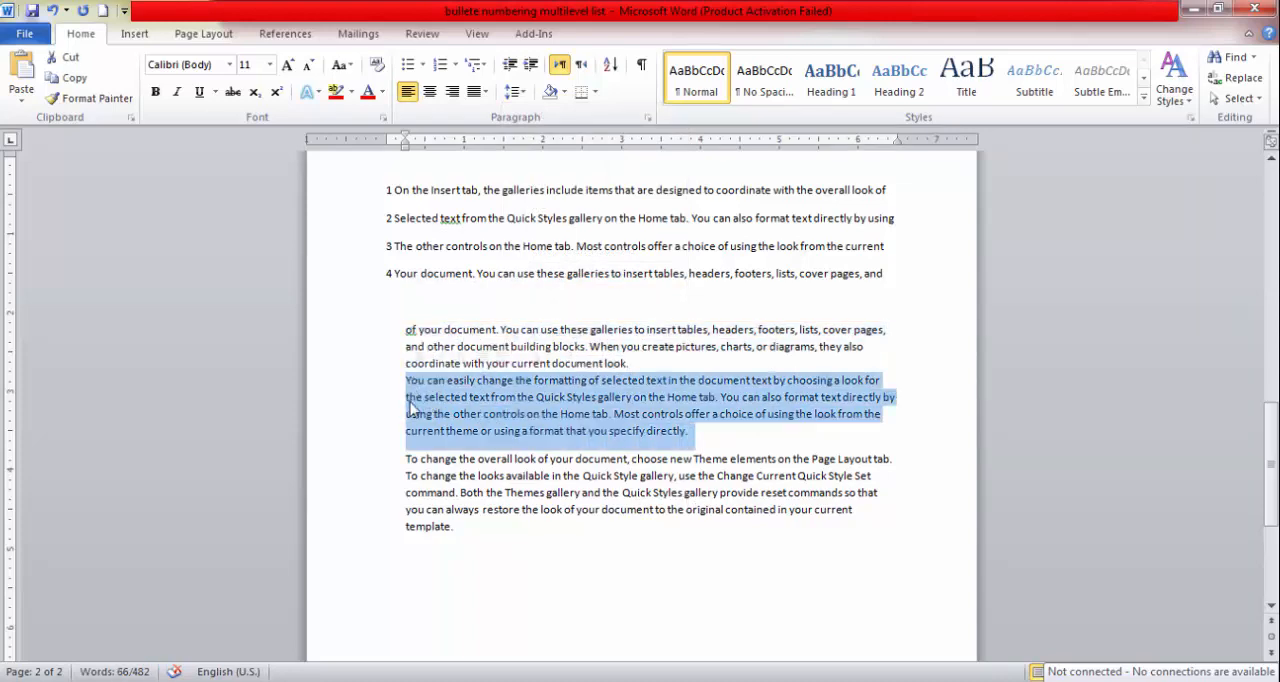
click(524, 93)
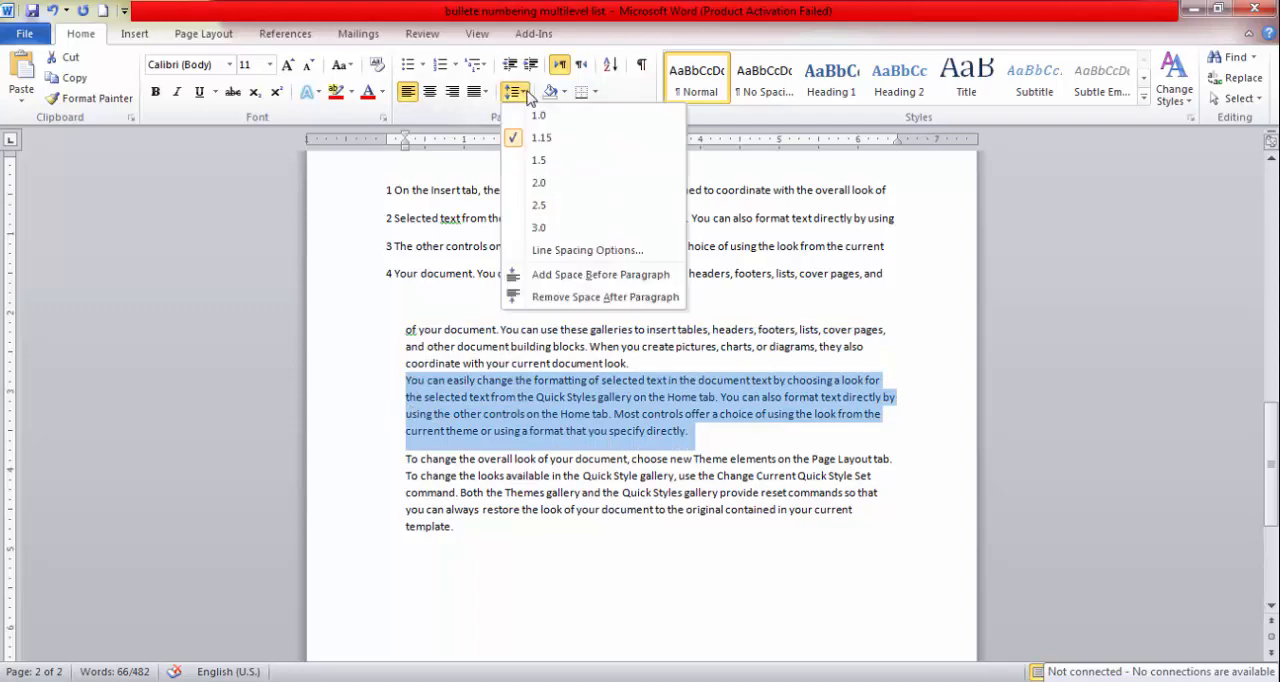
click(562, 297)
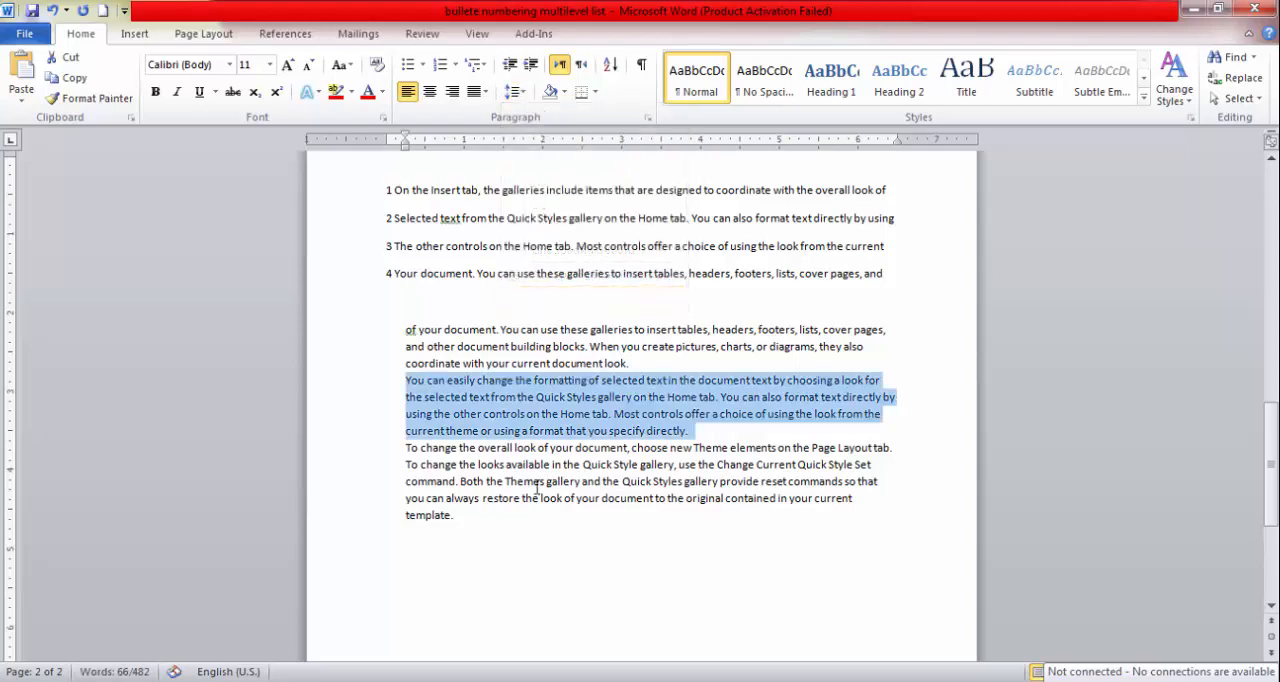
Insert an empty line after the "of your document" paragraph and another after the "You can easily change" paragraph.
drag(480, 528, 406, 330)
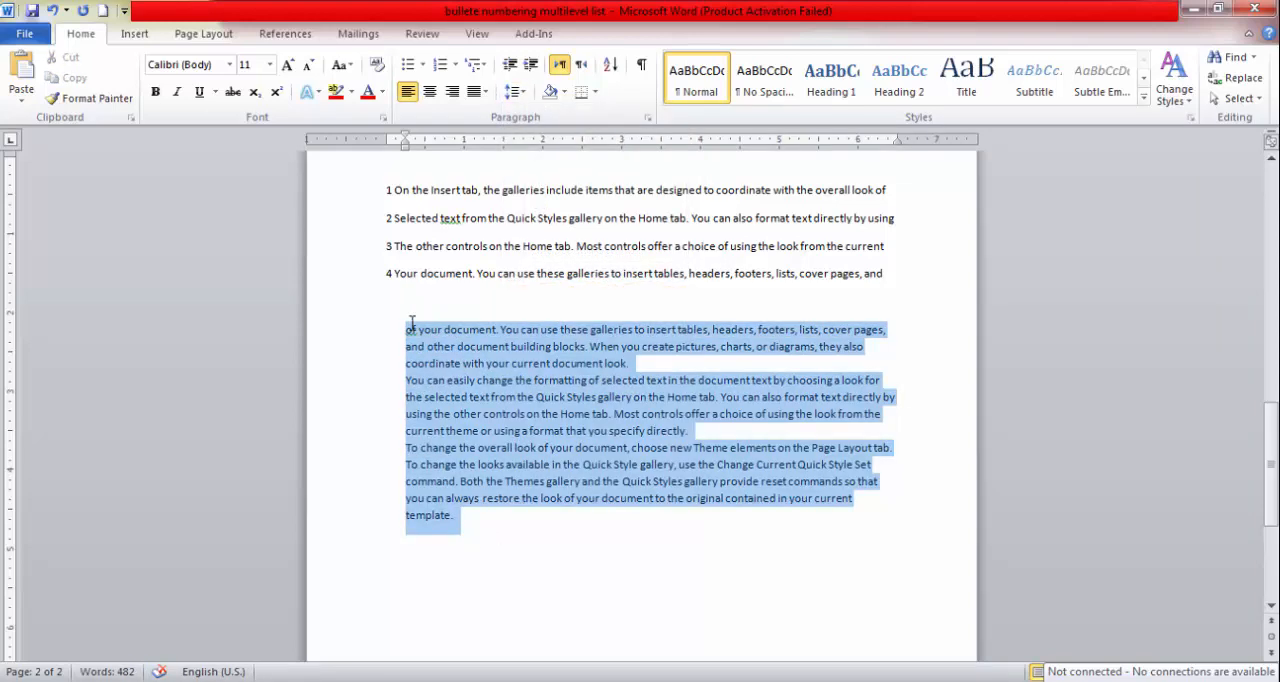
click(634, 362)
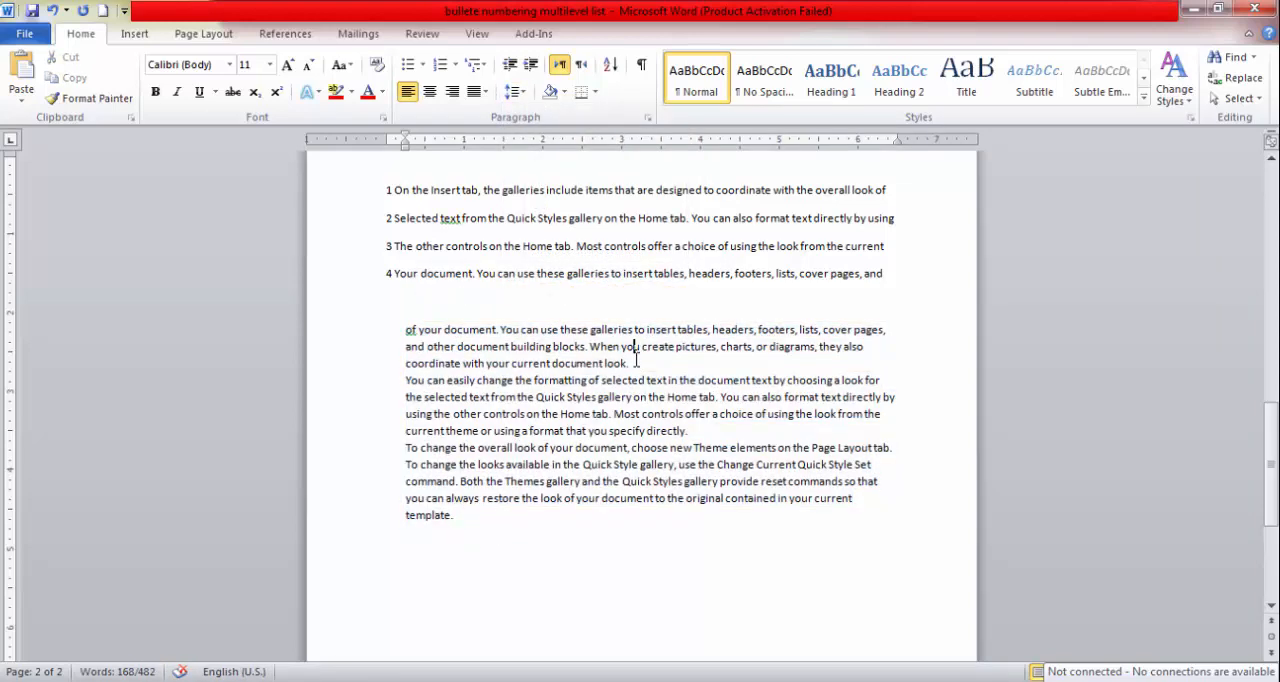
key(Return)
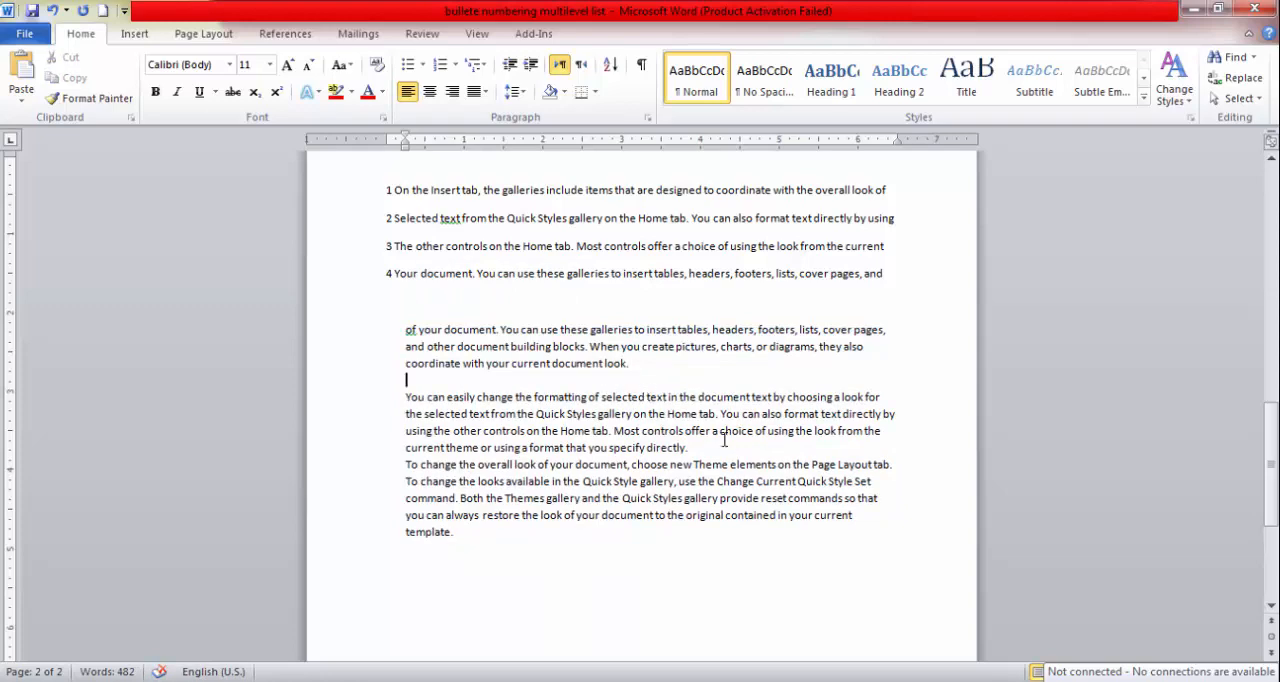
click(694, 447)
key(Return)
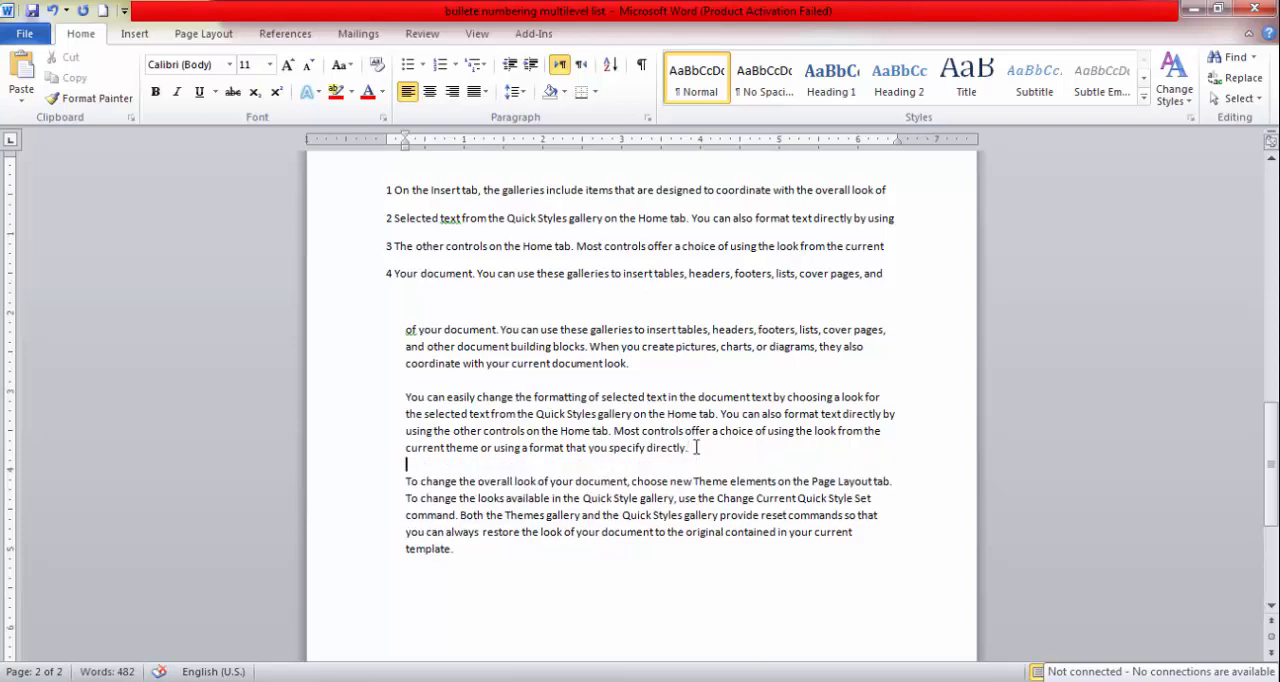
Delete the two empty lines between the three unnumbered paragraphs.
key(BackSpace)
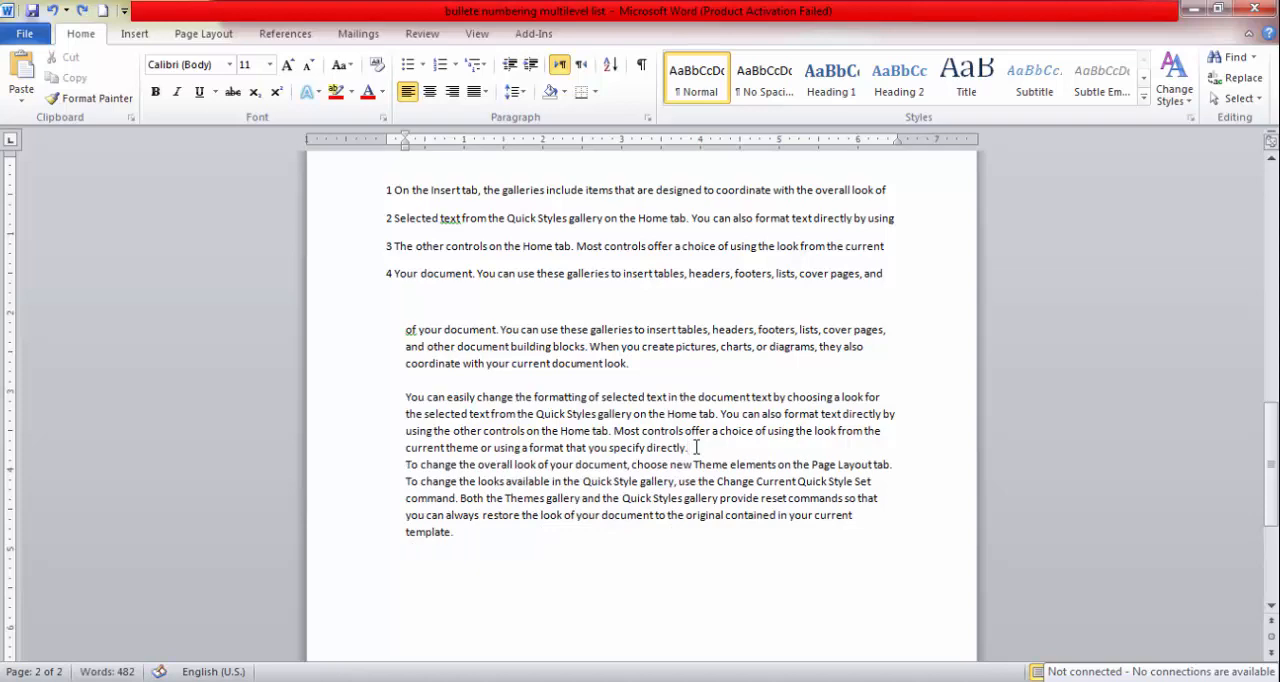
key(Up)
key(Up)
key(Up)
key(Up)
key(BackSpace)
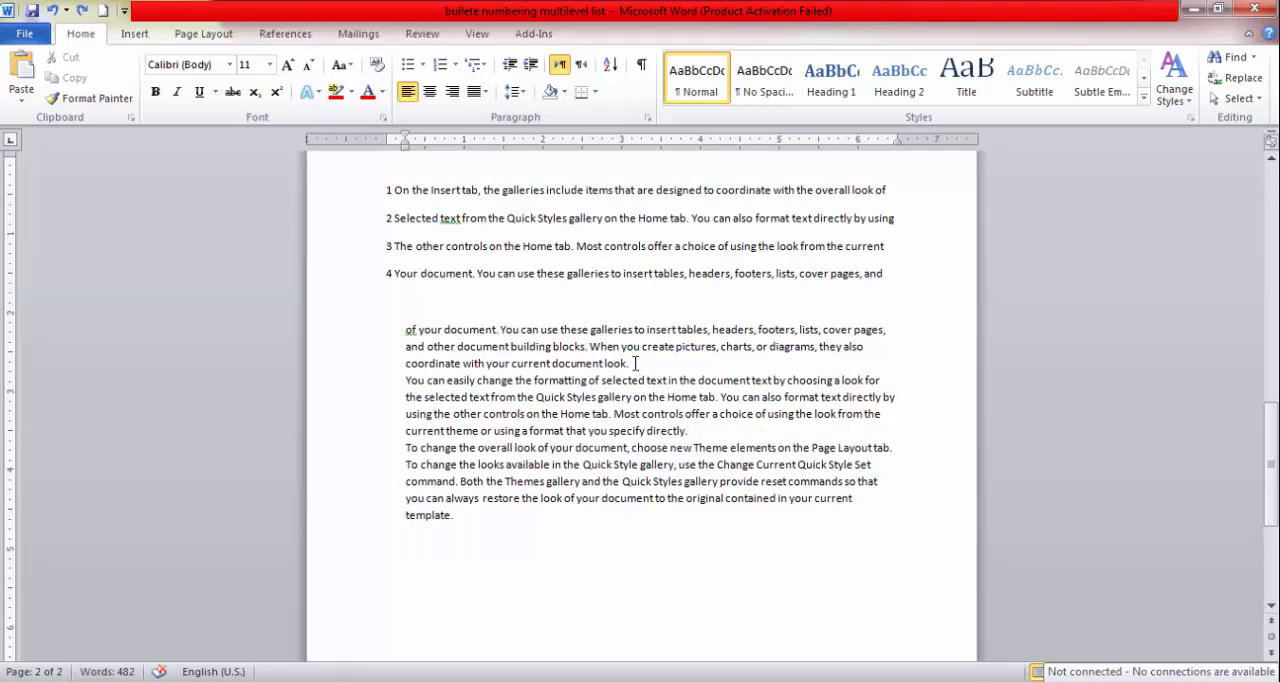
Add space after the paragraph starting "of your document".
drag(638, 366, 409, 333)
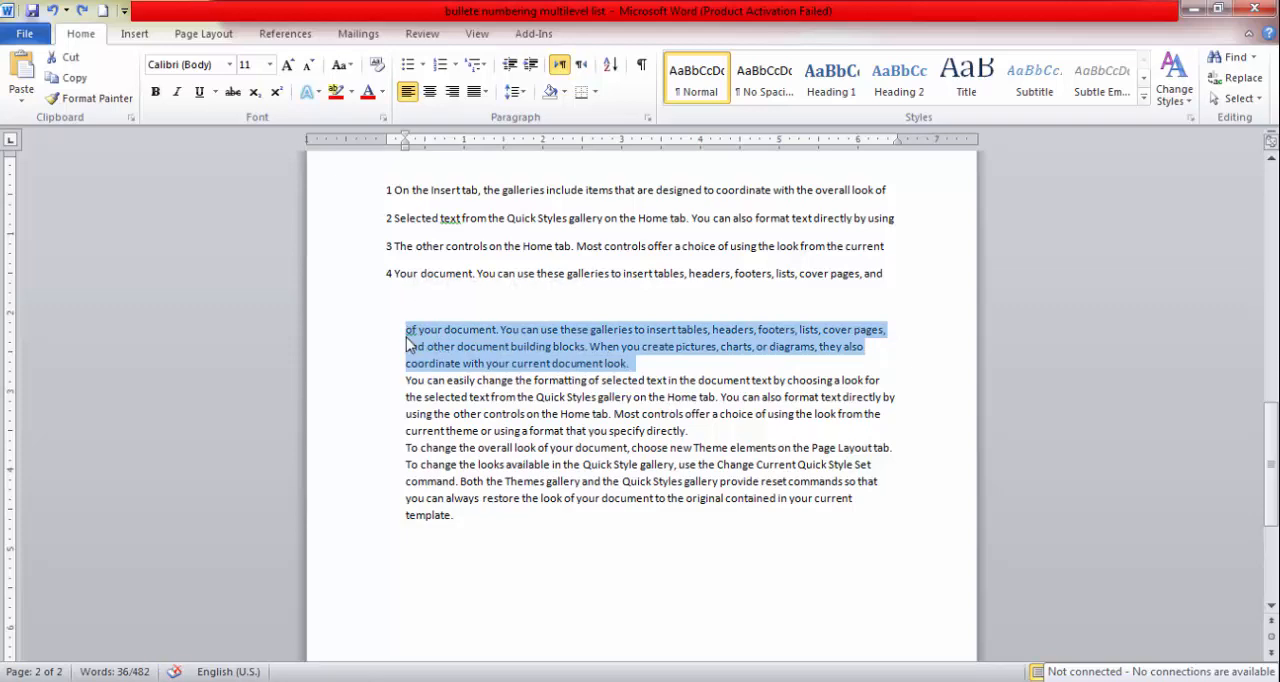
click(514, 91)
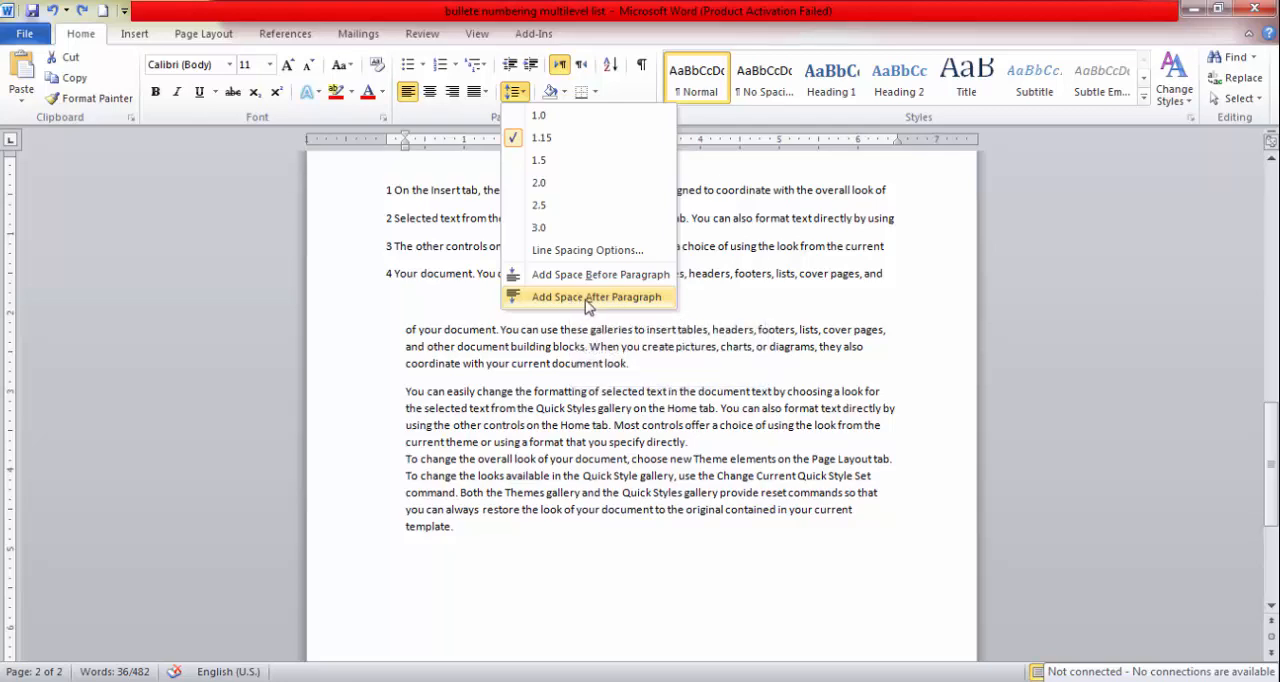
click(588, 297)
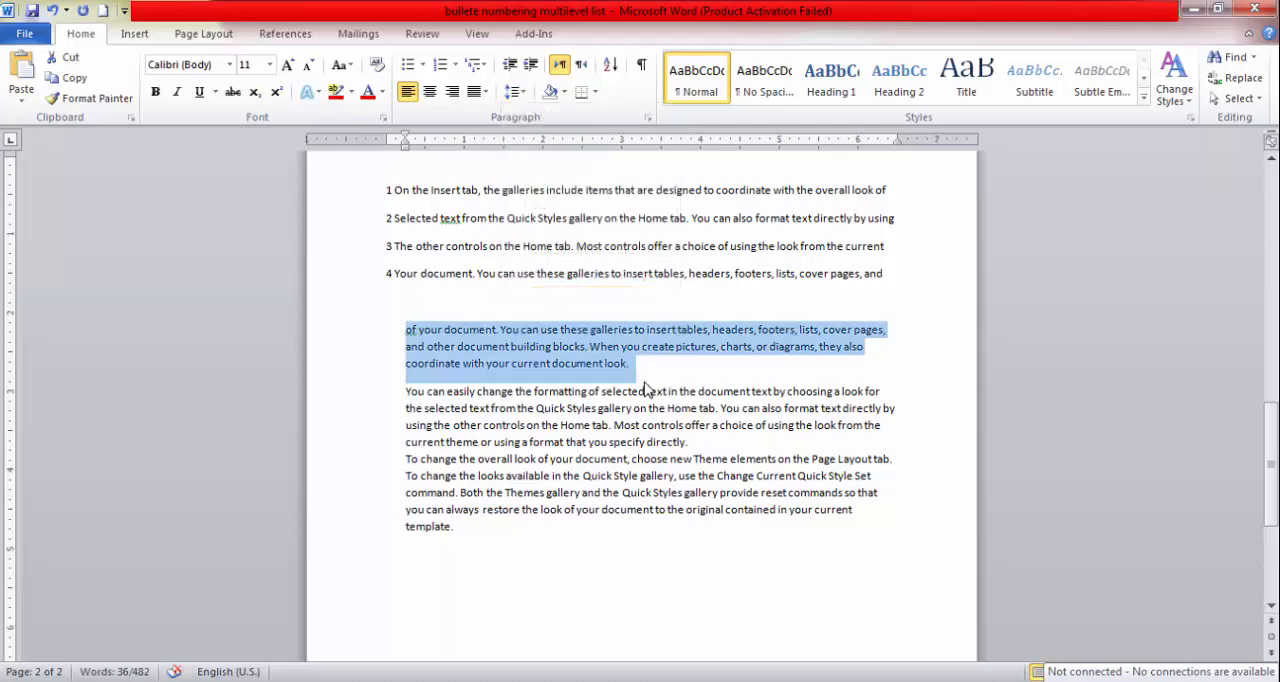
click(632, 363)
drag(632, 363, 414, 328)
drag(408, 331, 644, 377)
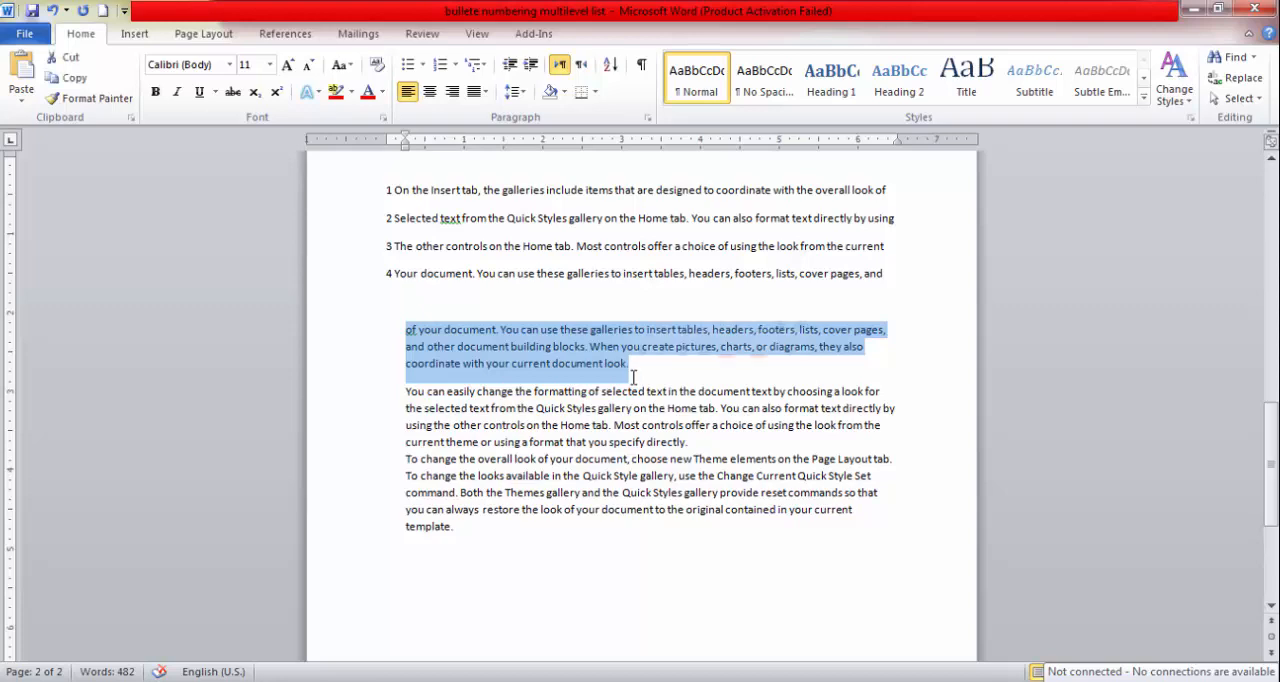
drag(632, 377, 638, 375)
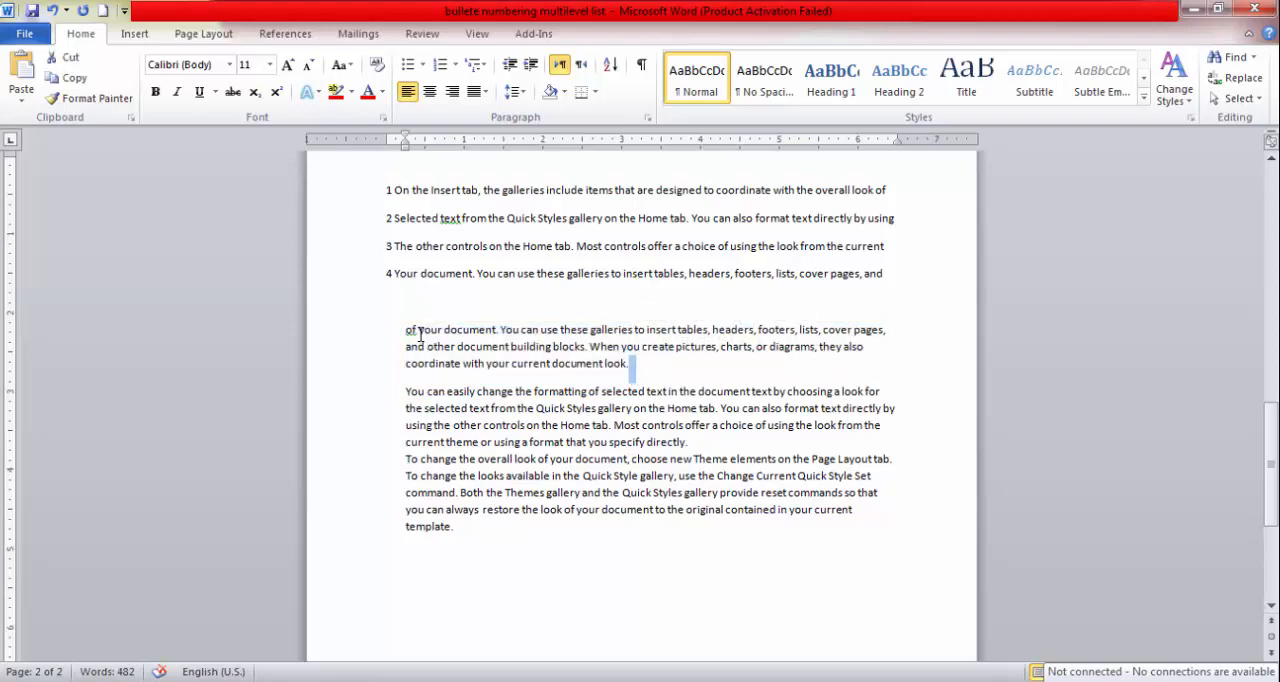
drag(406, 330, 634, 374)
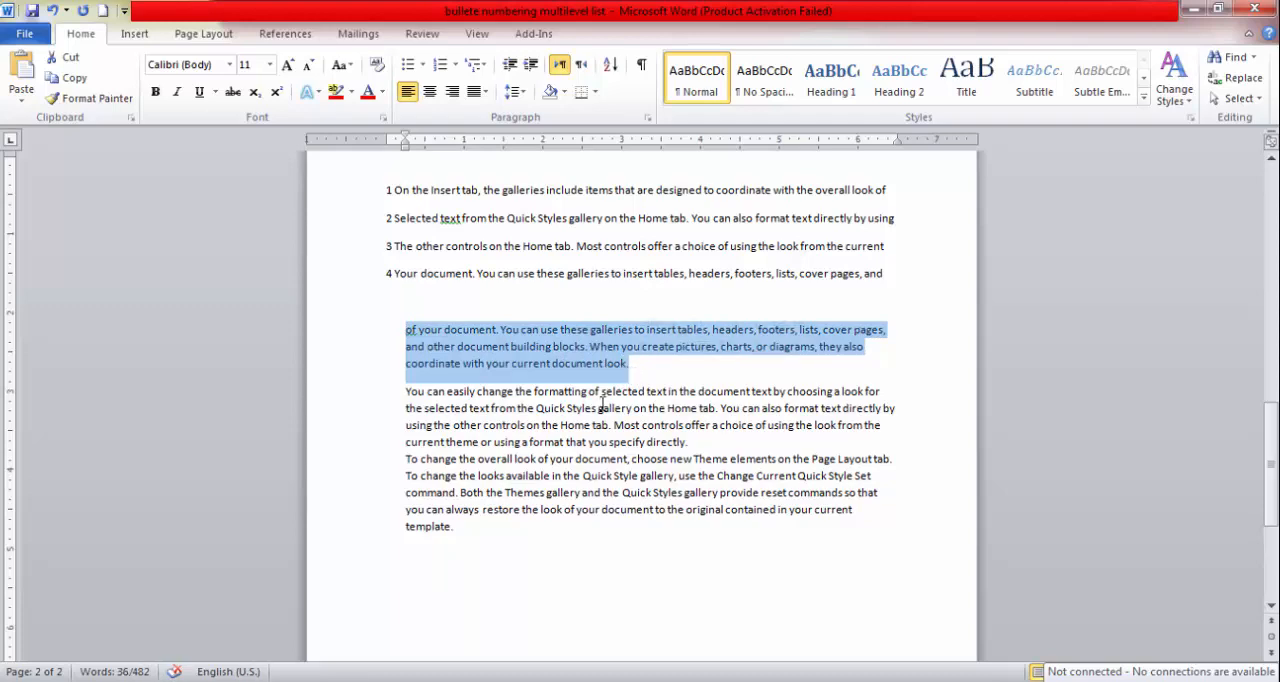
Add space after the paragraph starting "You can easily change the formatting".
drag(408, 396, 695, 438)
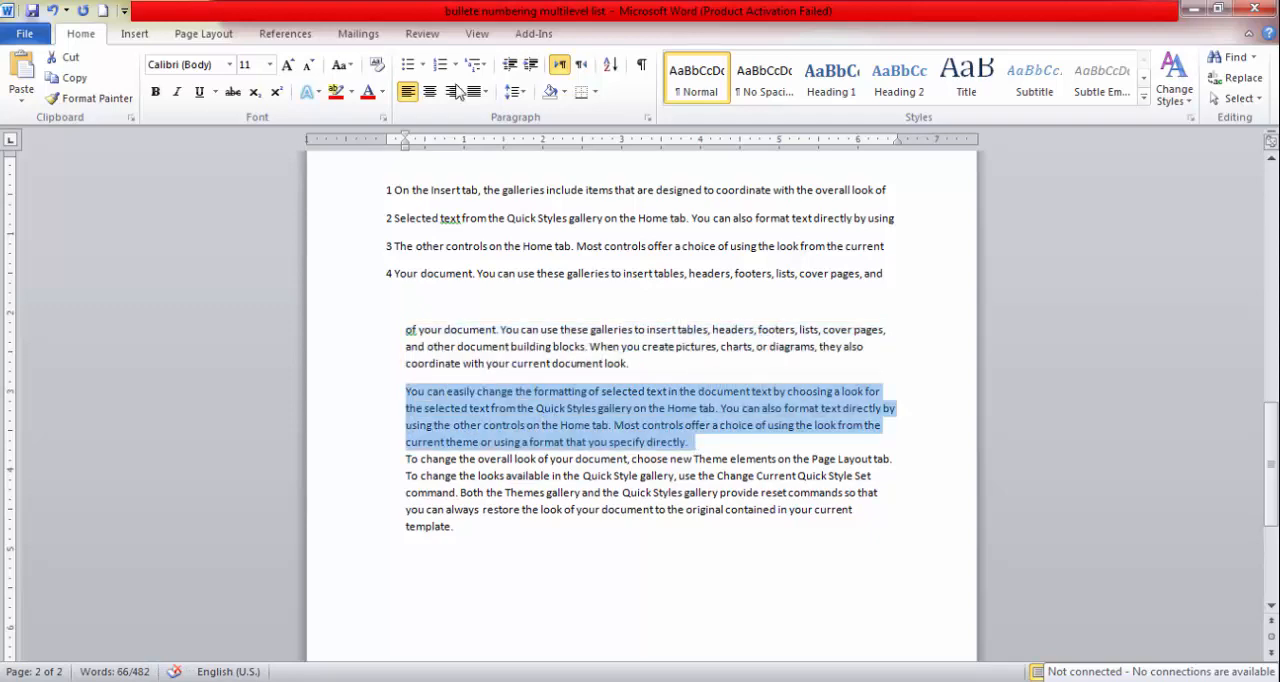
click(520, 92)
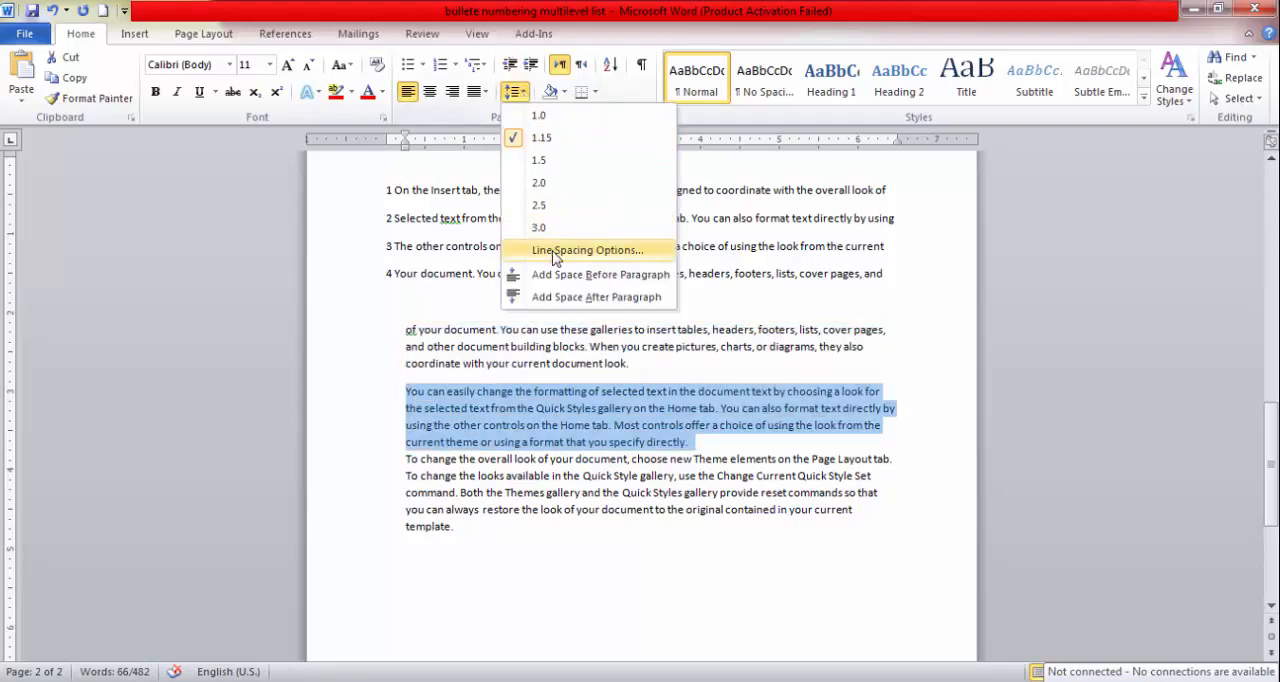
click(574, 297)
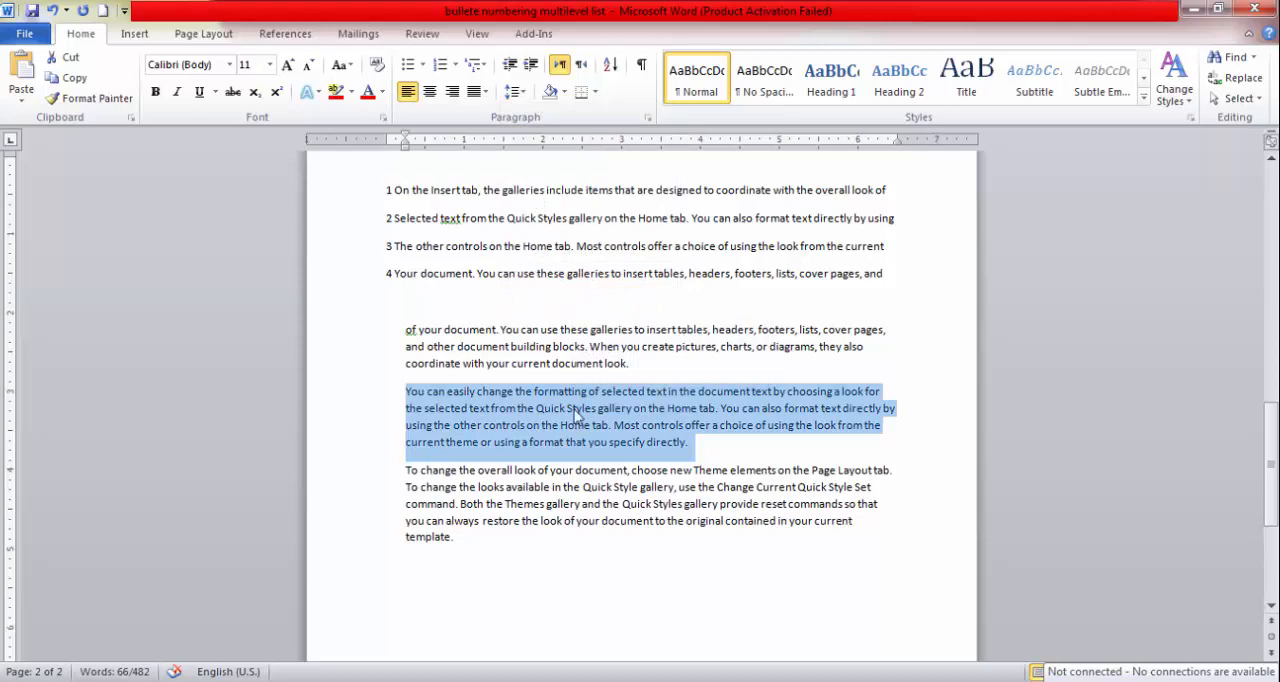
Undo the added space after the "You can easily change" paragraph and reselect the whole paragraph.
click(609, 486)
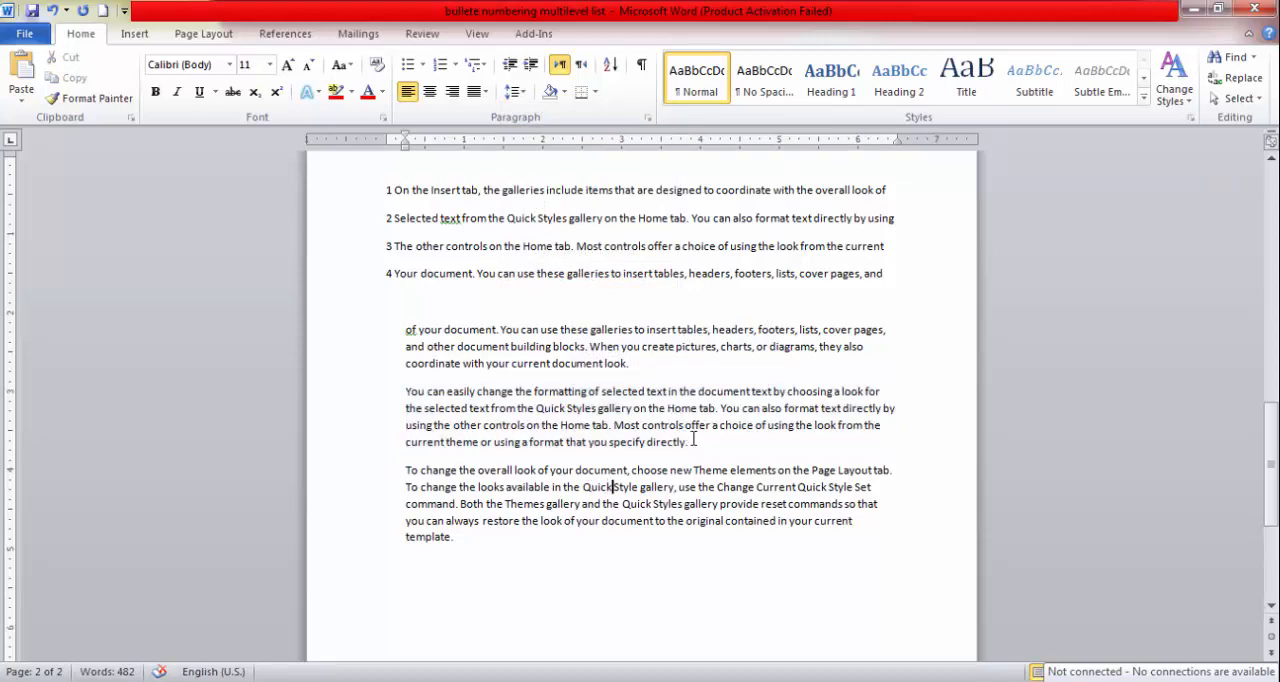
click(690, 442)
triple_click(690, 442)
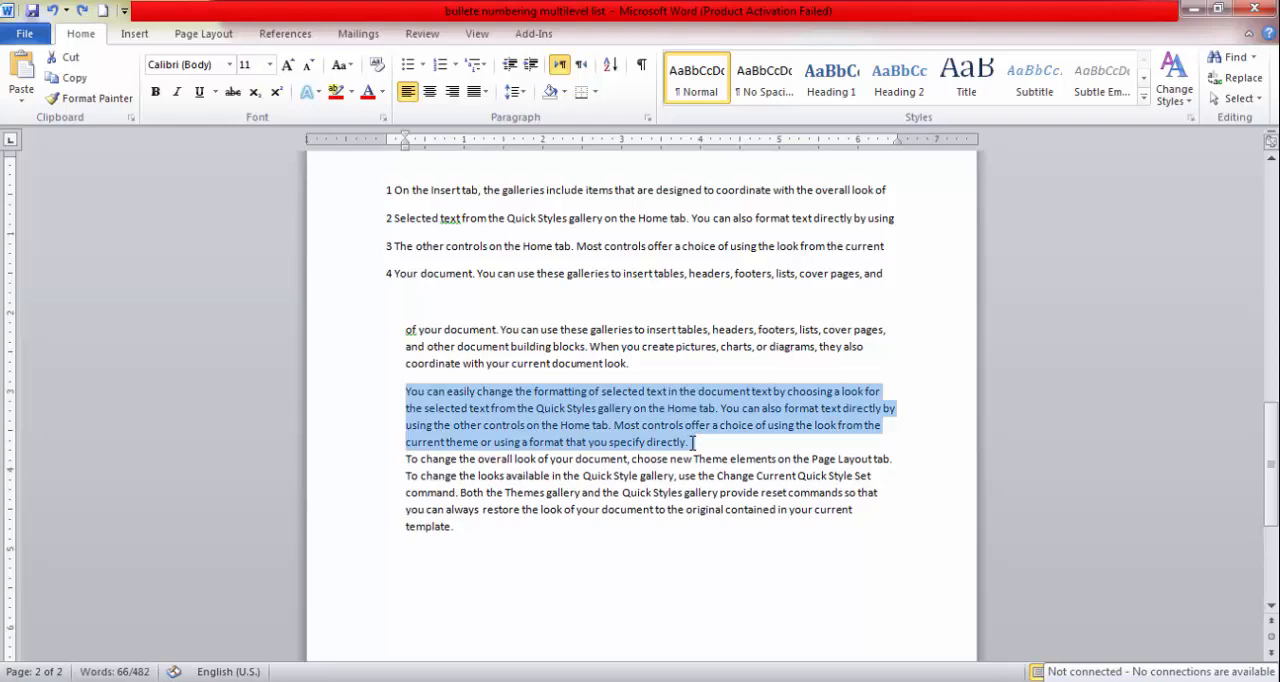
click(689, 443)
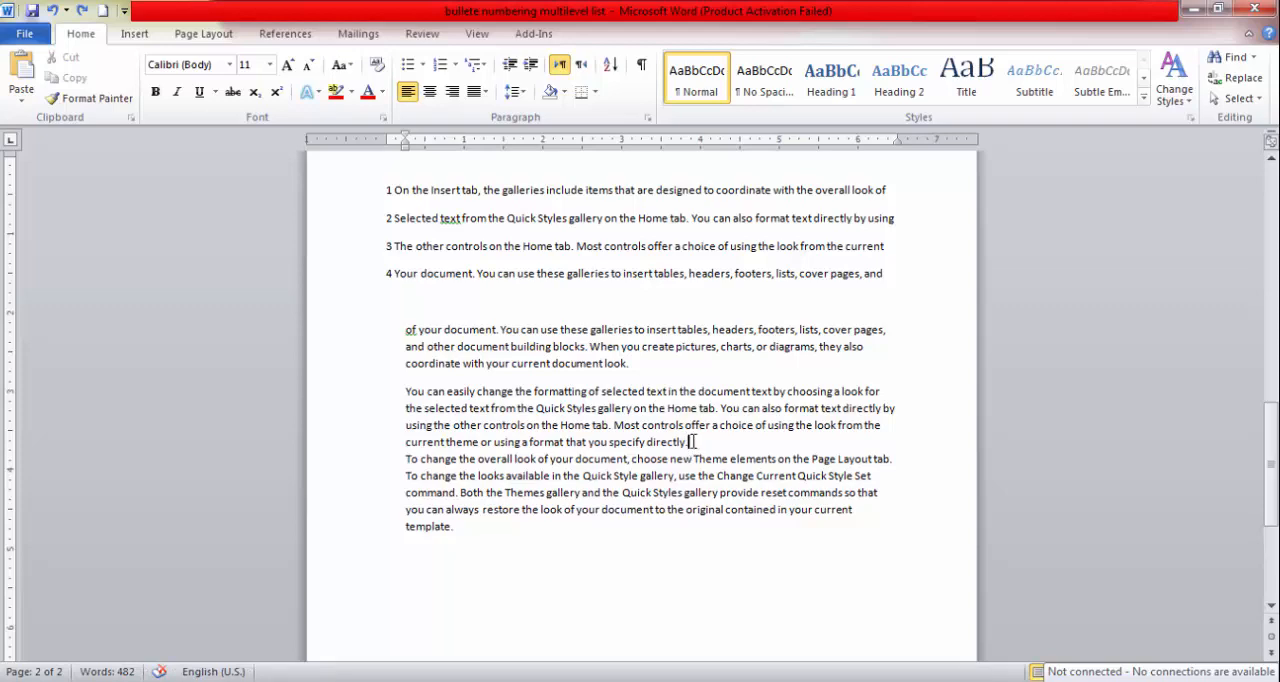
drag(694, 441, 411, 396)
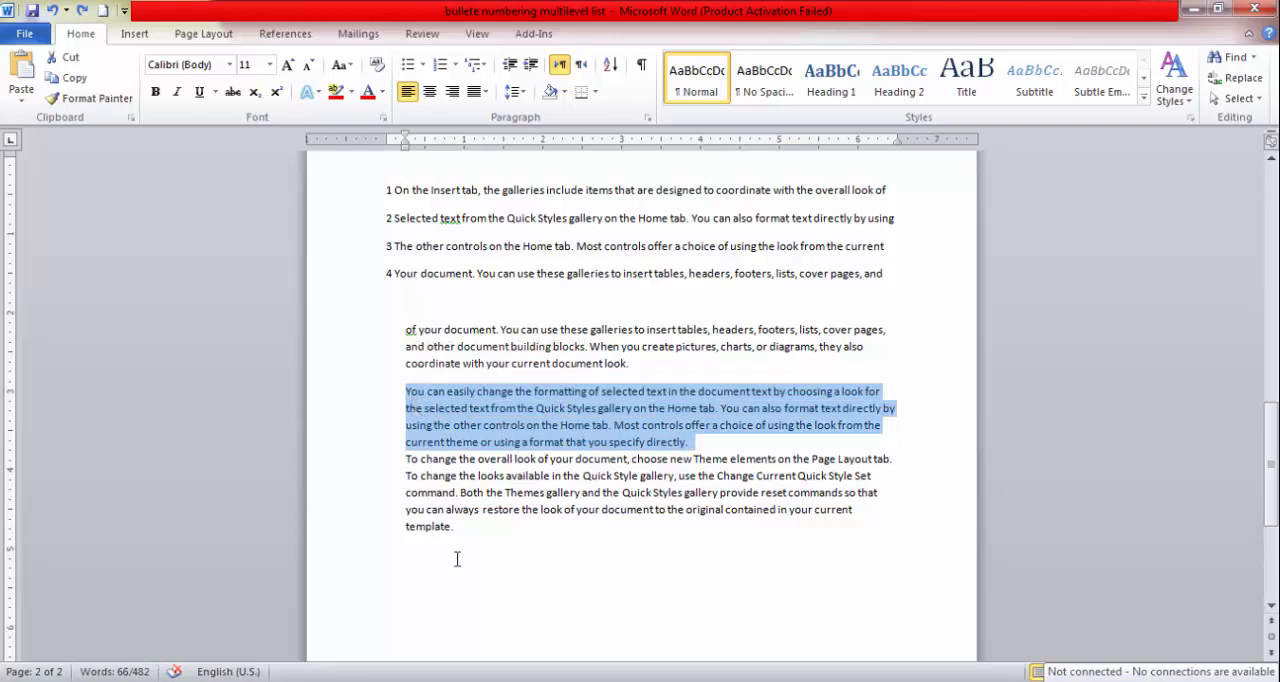
Add space before the paragraph starting "To change the overall look of your document" and clear the selection.
drag(458, 527, 403, 464)
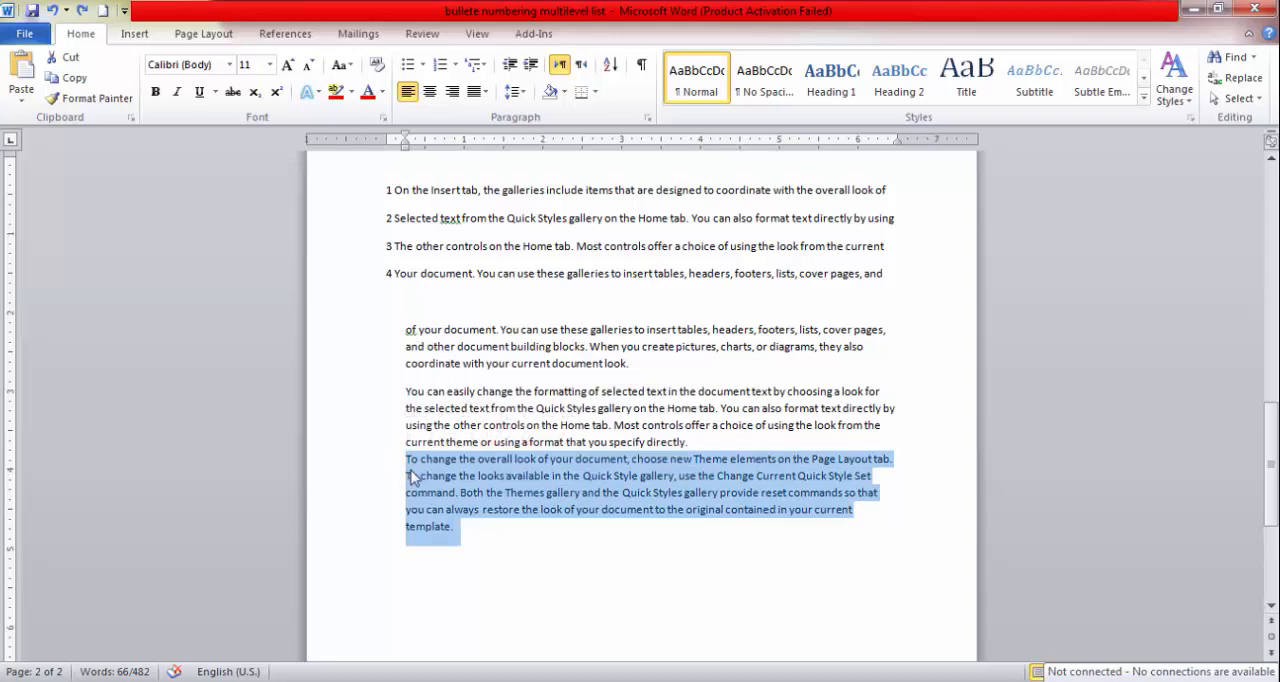
click(522, 93)
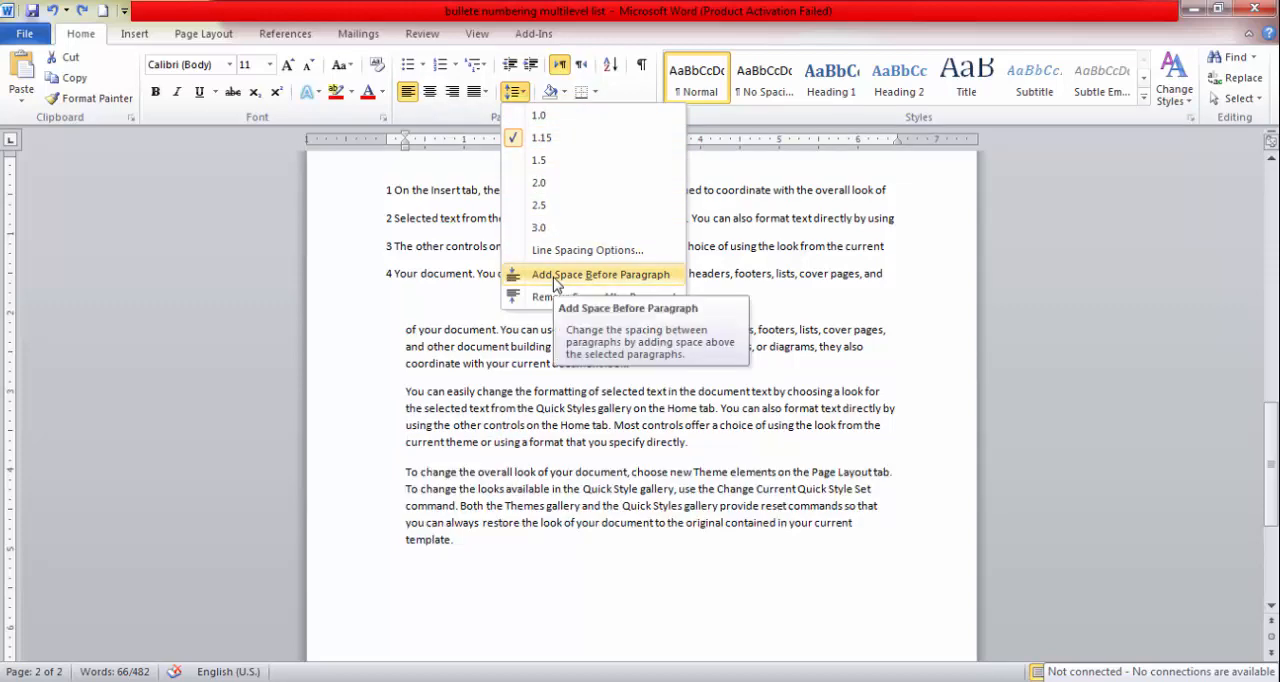
click(554, 280)
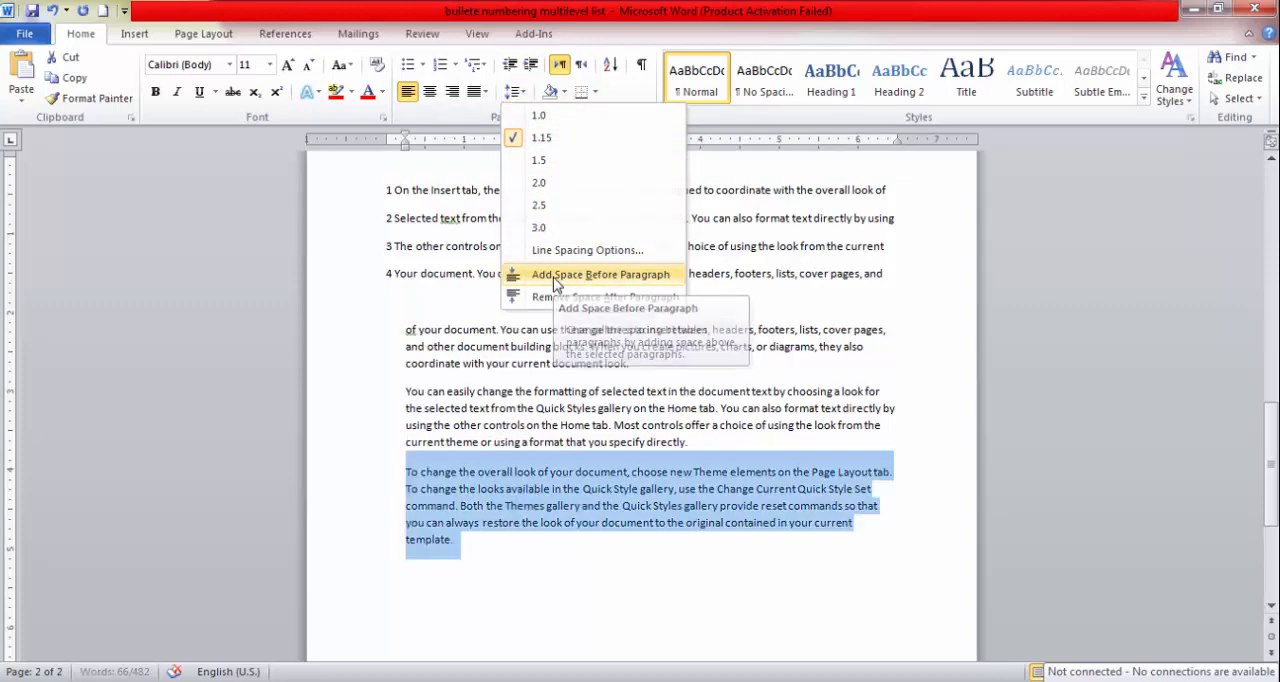
click(554, 565)
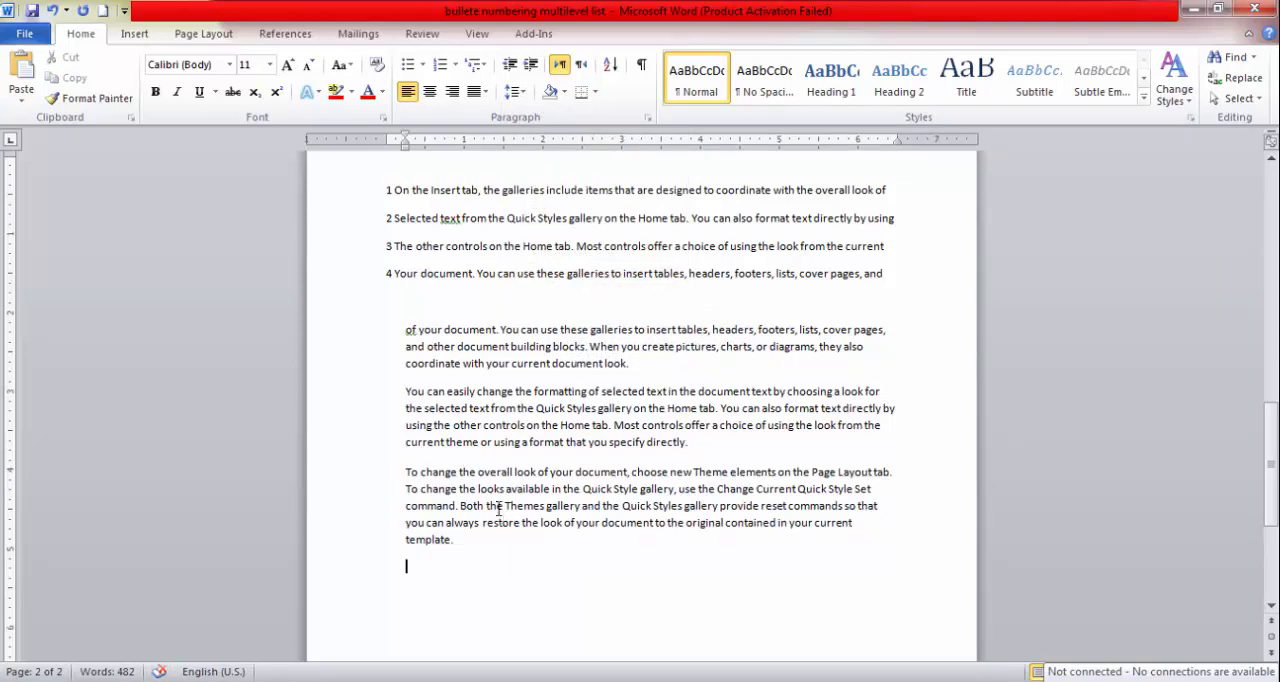